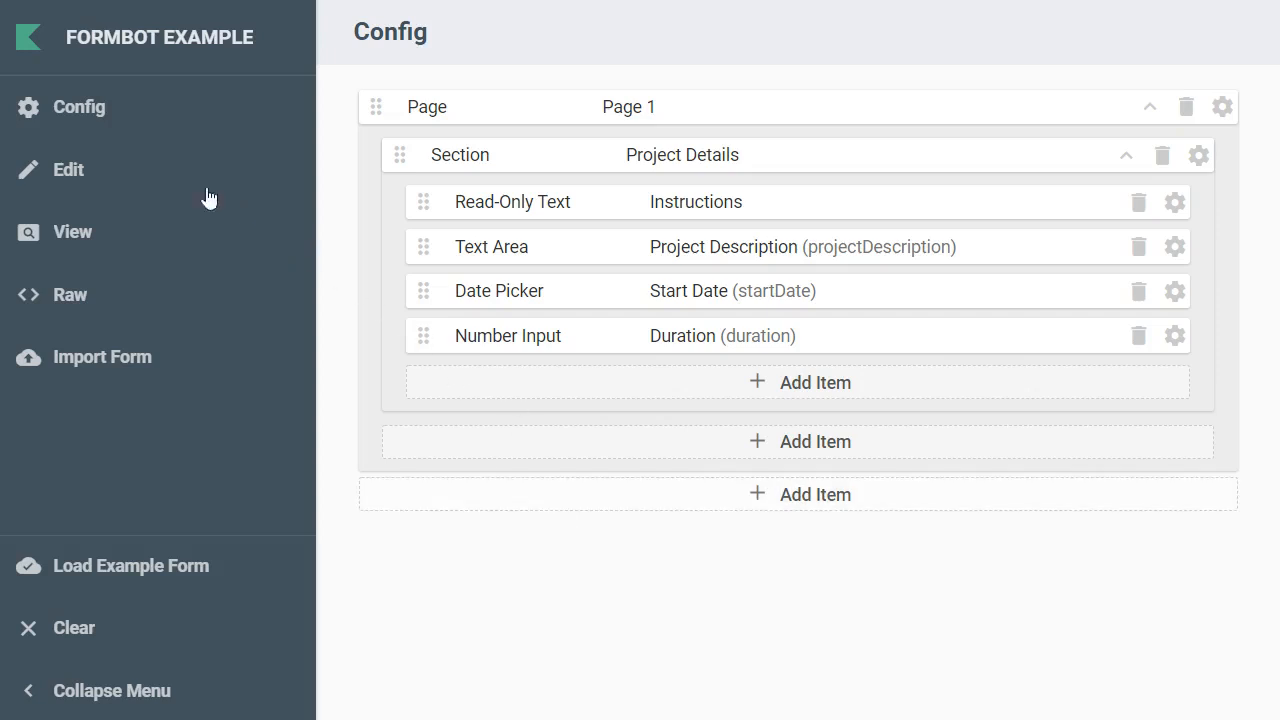
Step: Move the Project Description text area below the Duration field in the Project Details section and preview the form
click(70, 172)
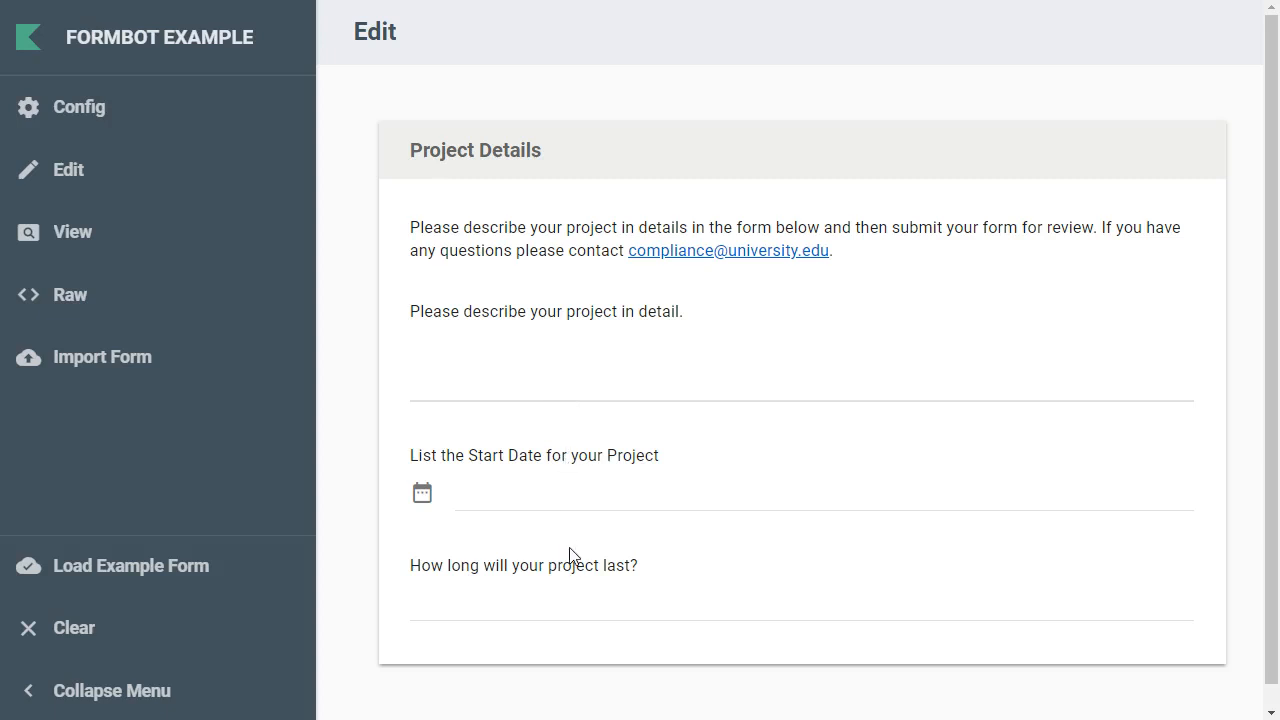
click(117, 122)
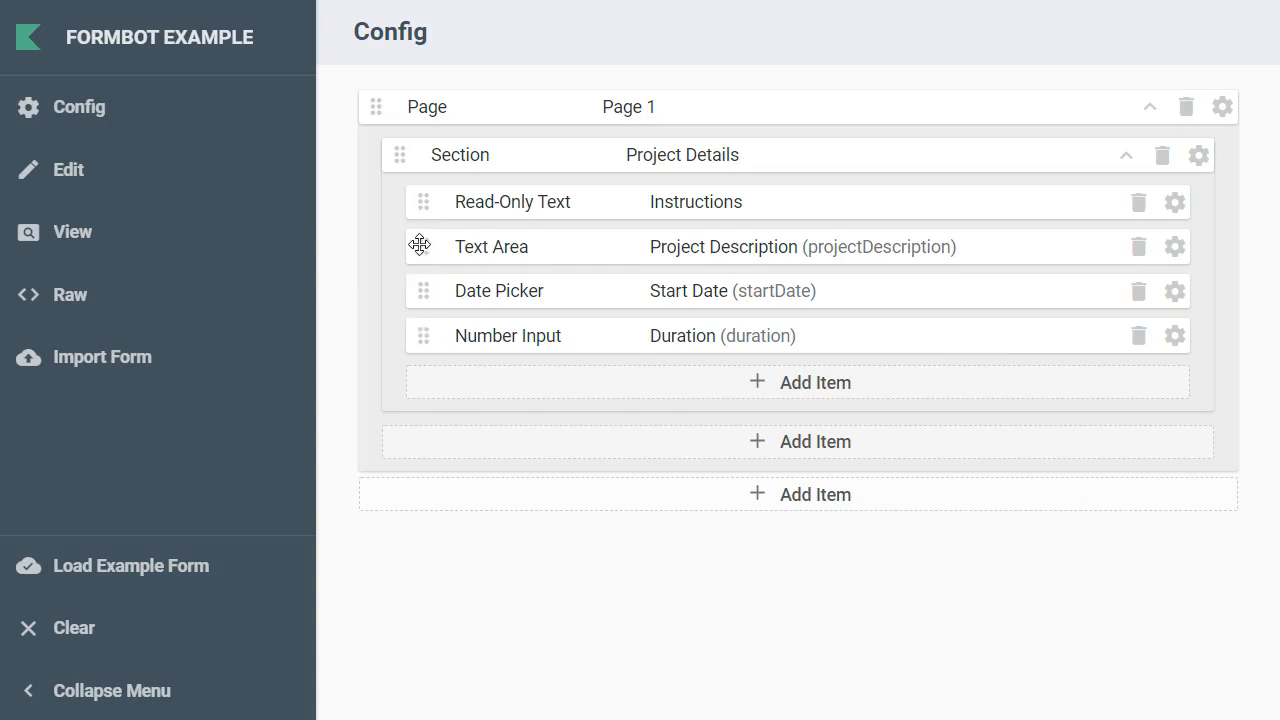
drag(420, 245, 414, 372)
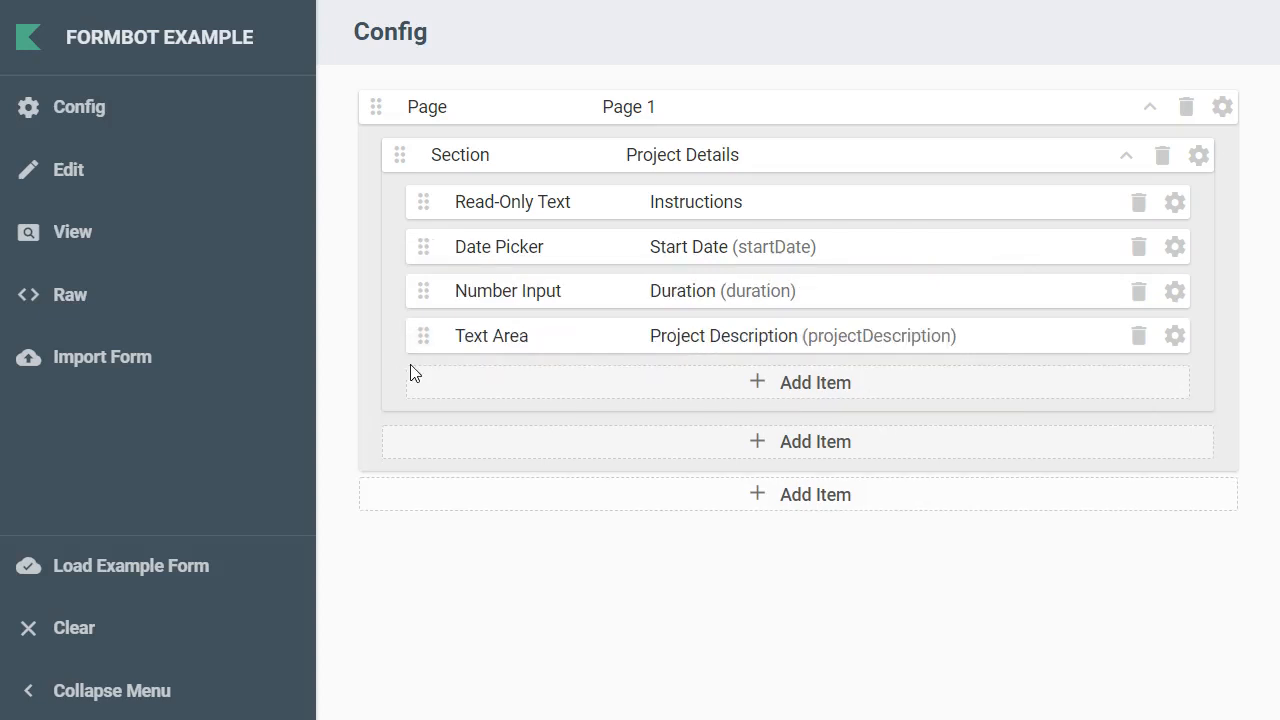
click(130, 178)
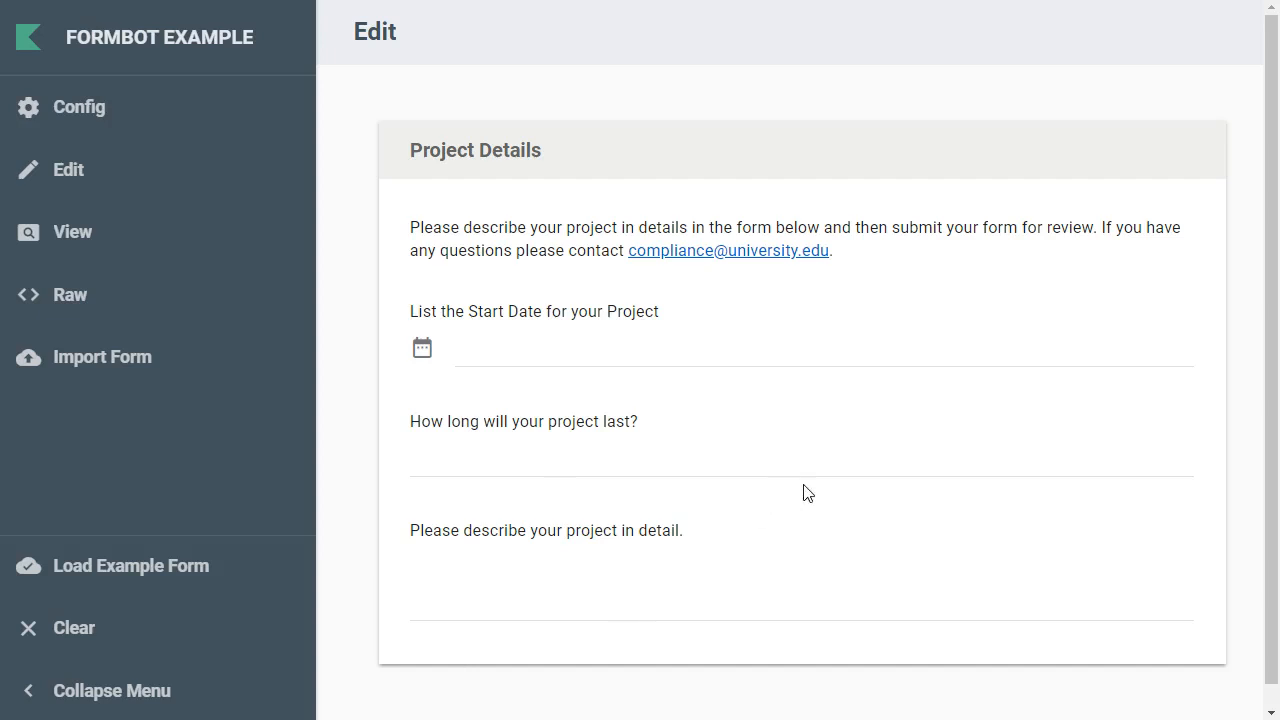
Step: Set the Start Date field's width to Medium (A small sentence), save it and preview the form
click(93, 117)
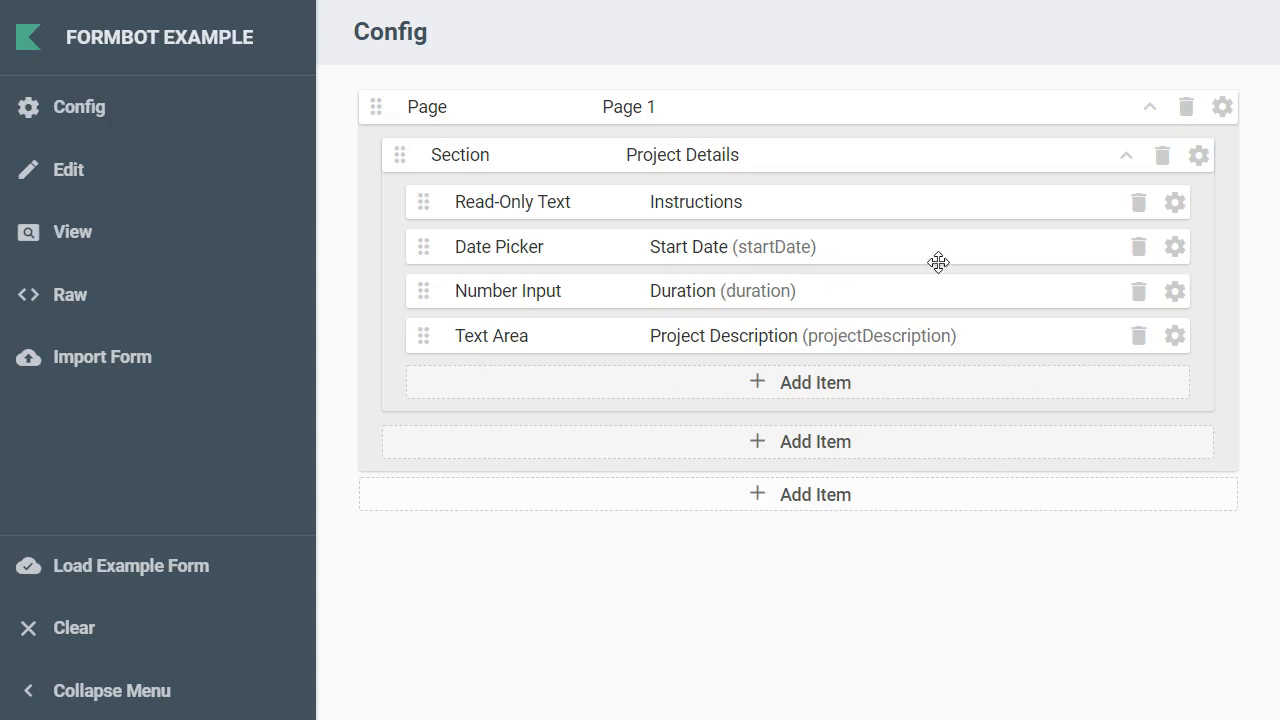
click(1175, 250)
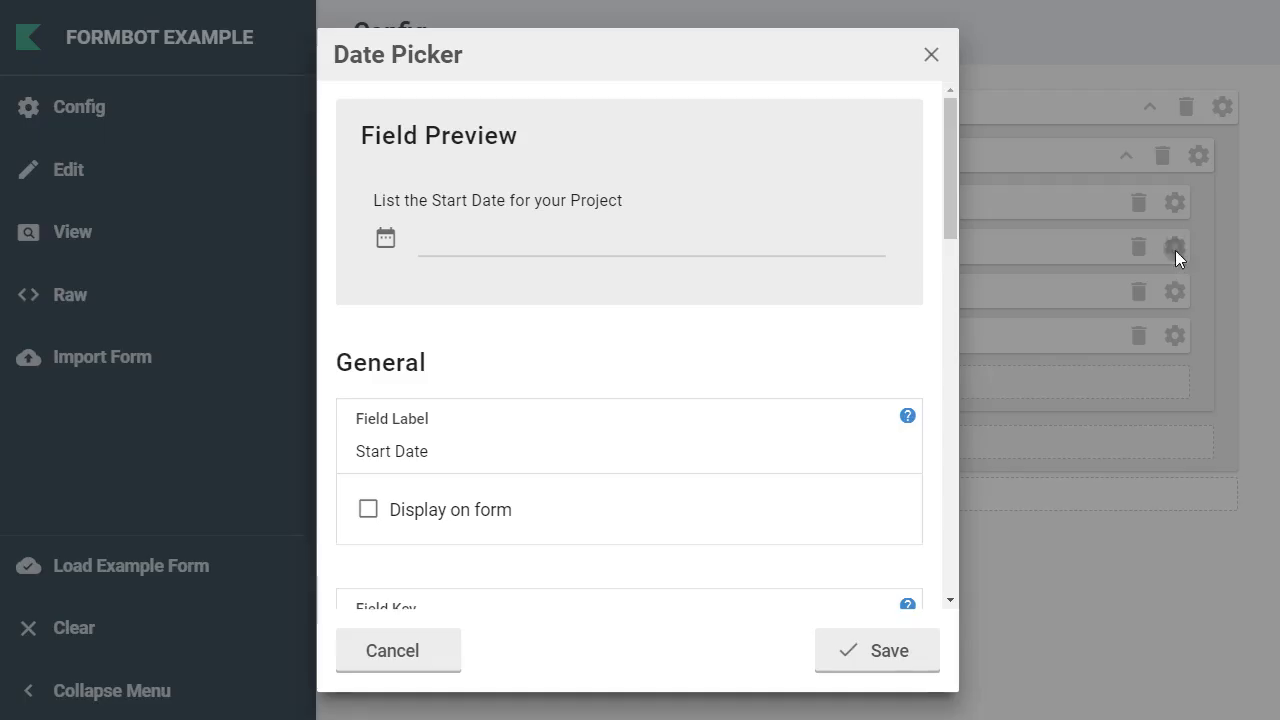
scroll(626, 421, down, 8)
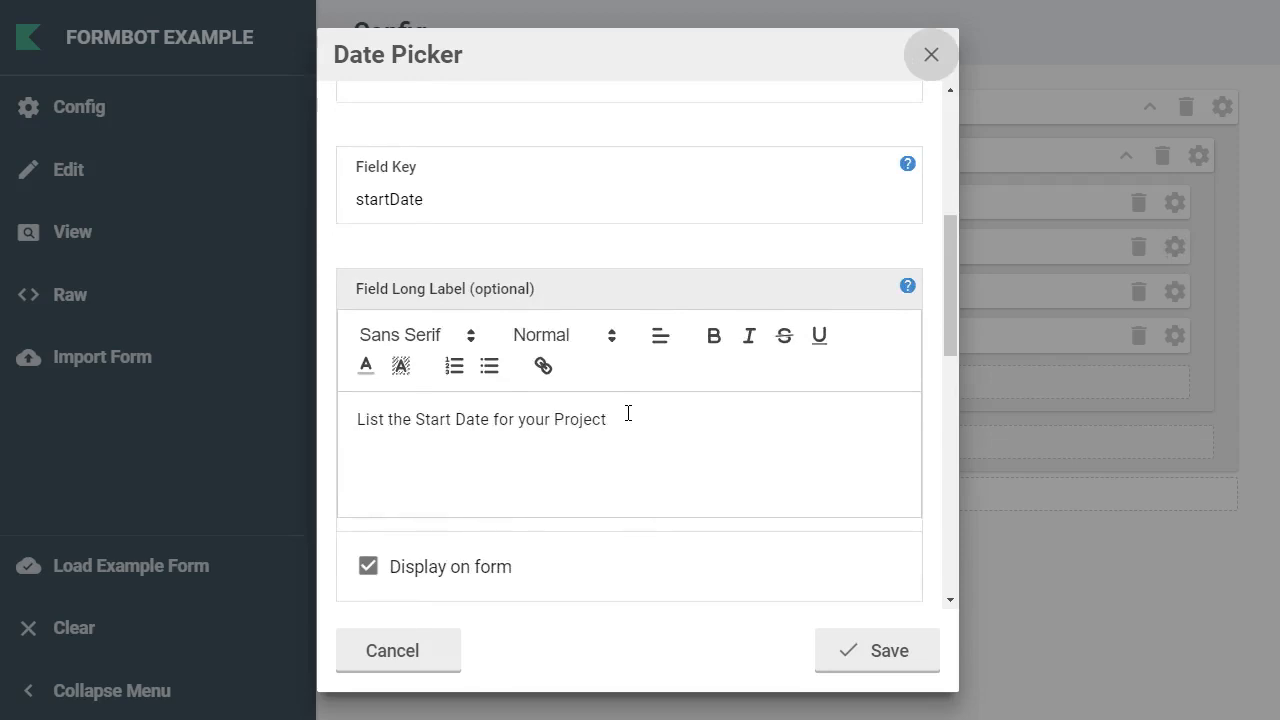
scroll(626, 421, down, 5)
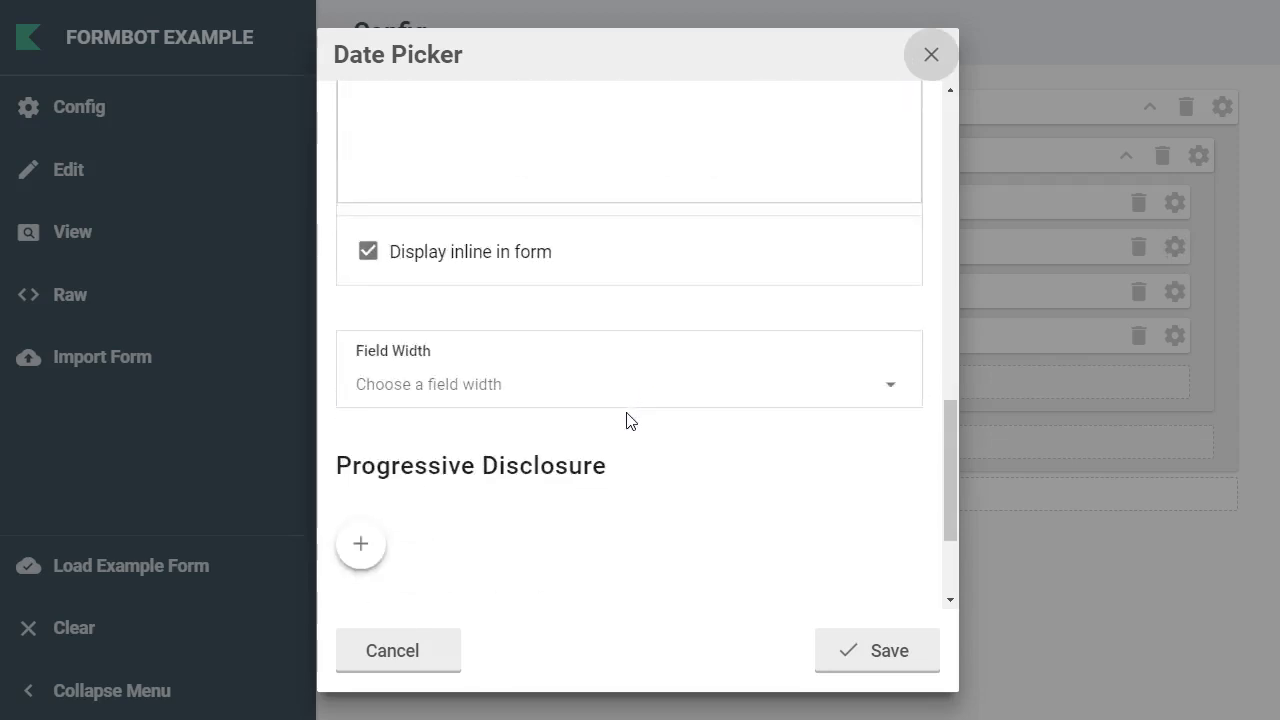
click(517, 398)
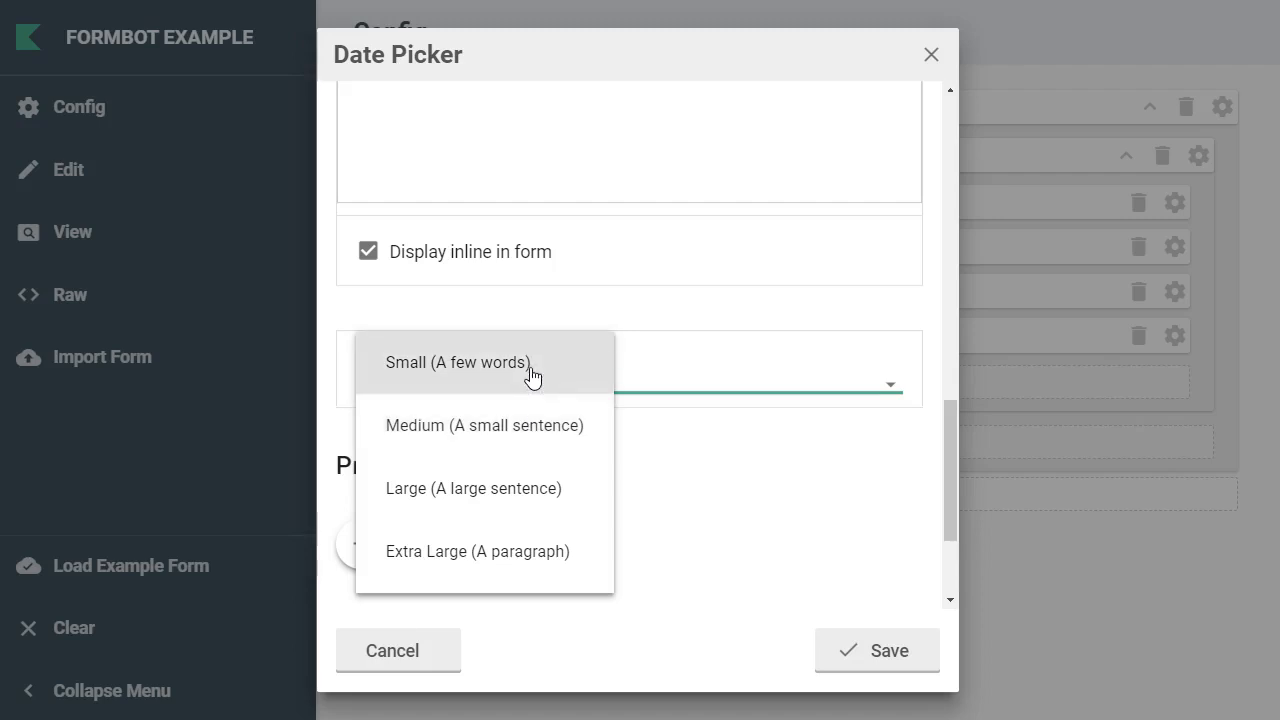
click(522, 426)
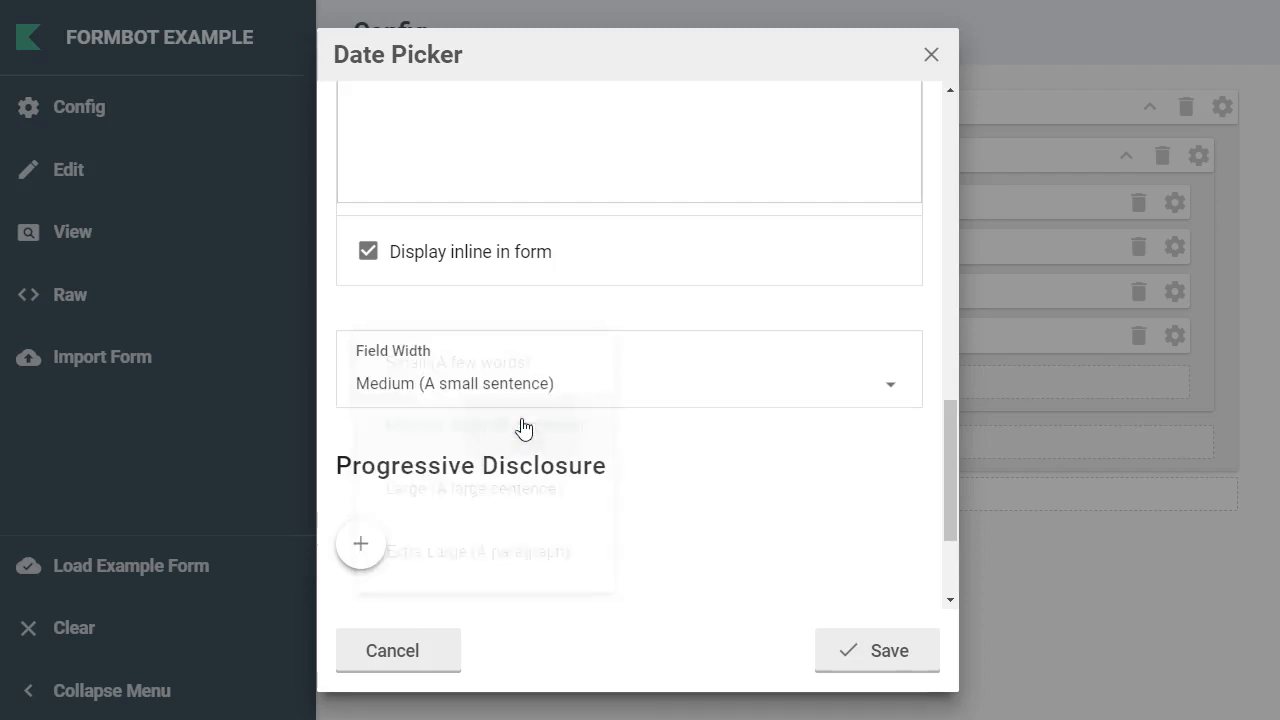
scroll(523, 425, up, 5)
scroll(522, 427, up, 5)
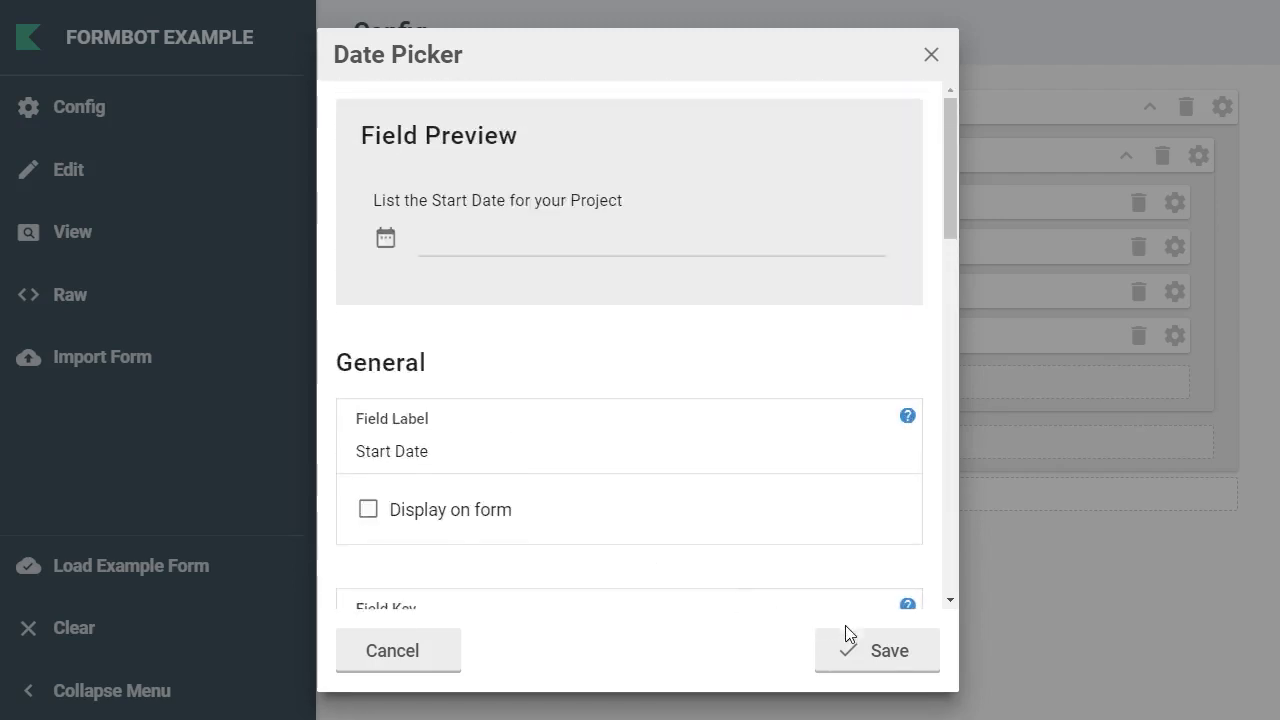
click(862, 651)
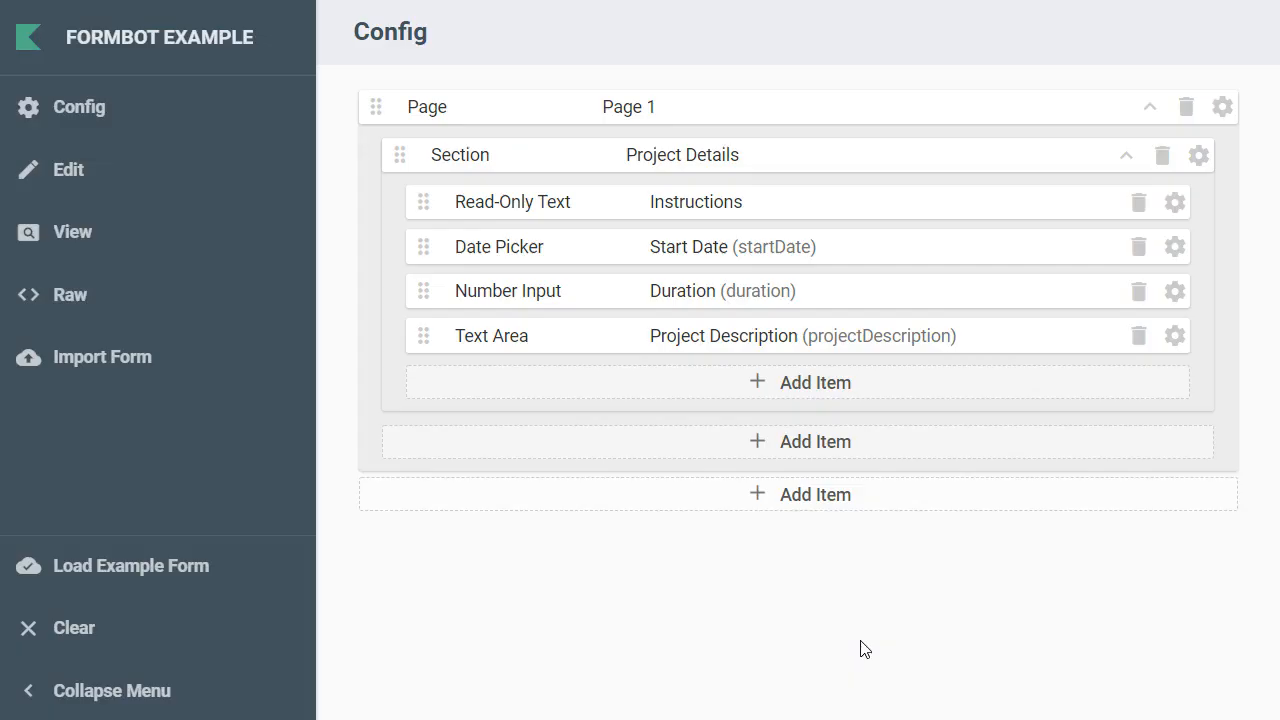
click(62, 174)
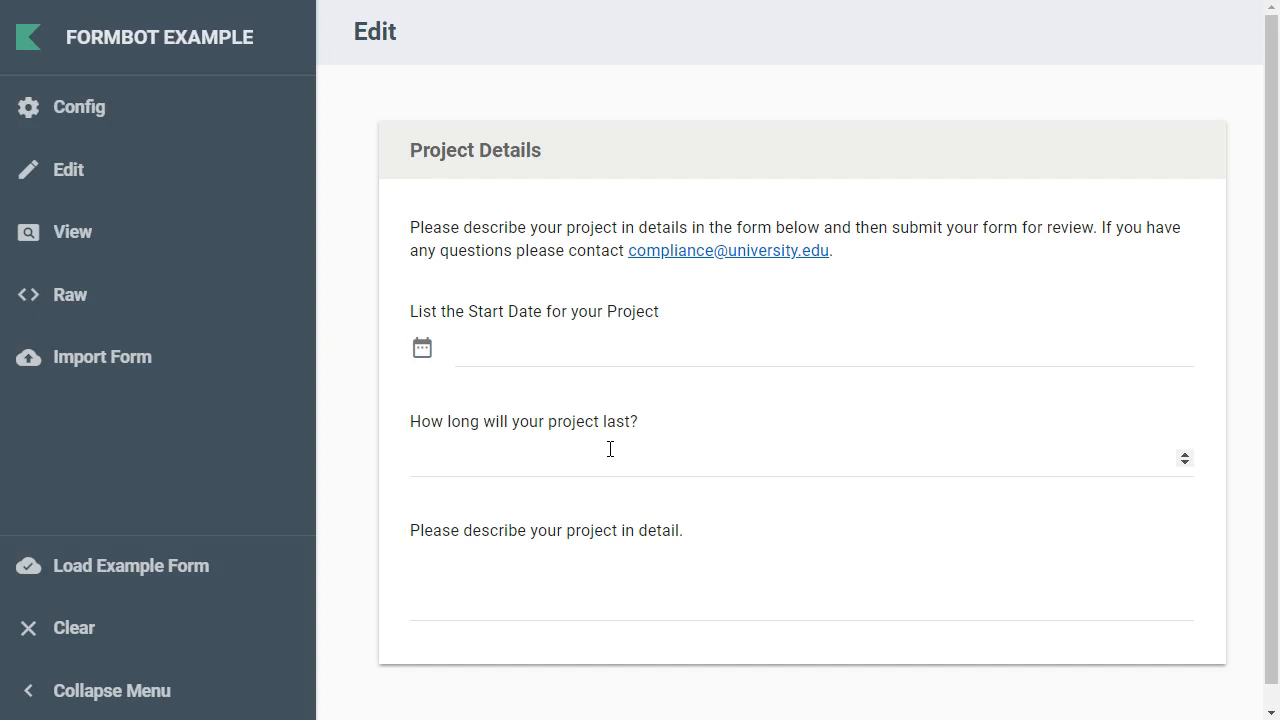
Step: Set the Duration field's width to Medium (A small sentence), save it and preview the form
click(104, 117)
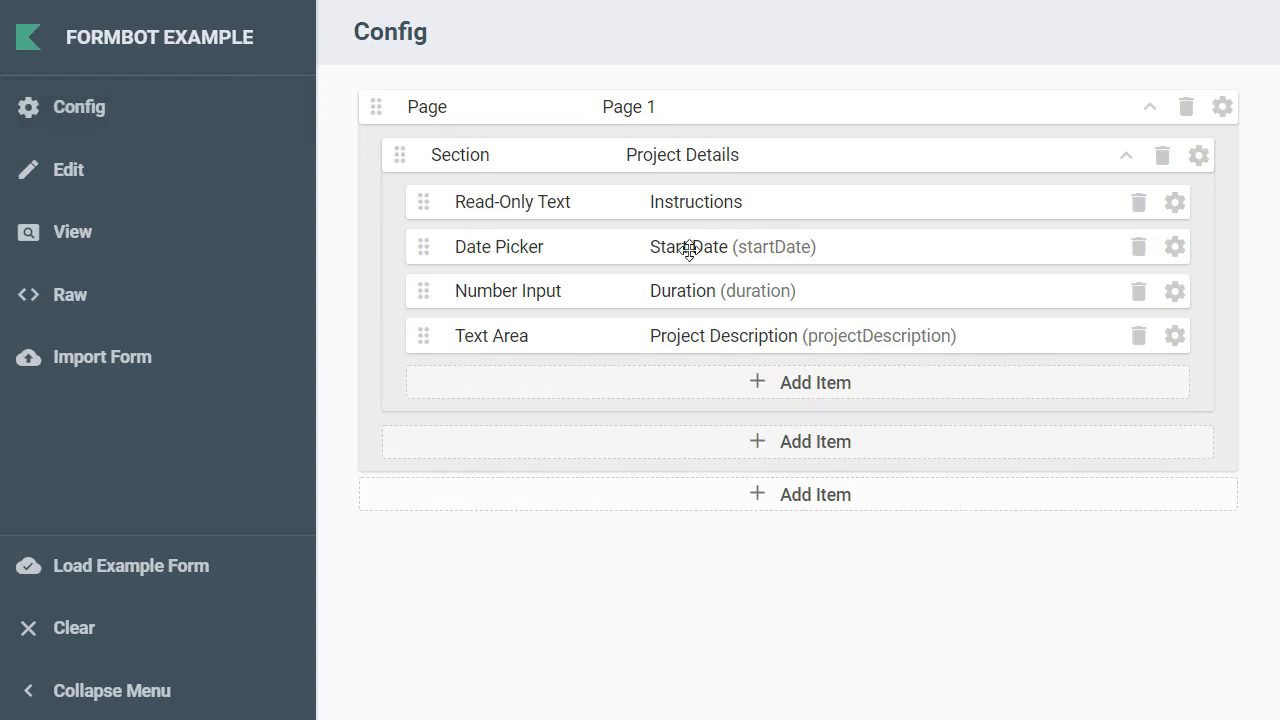
click(1177, 290)
scroll(655, 420, down, 9)
scroll(657, 420, down, 4)
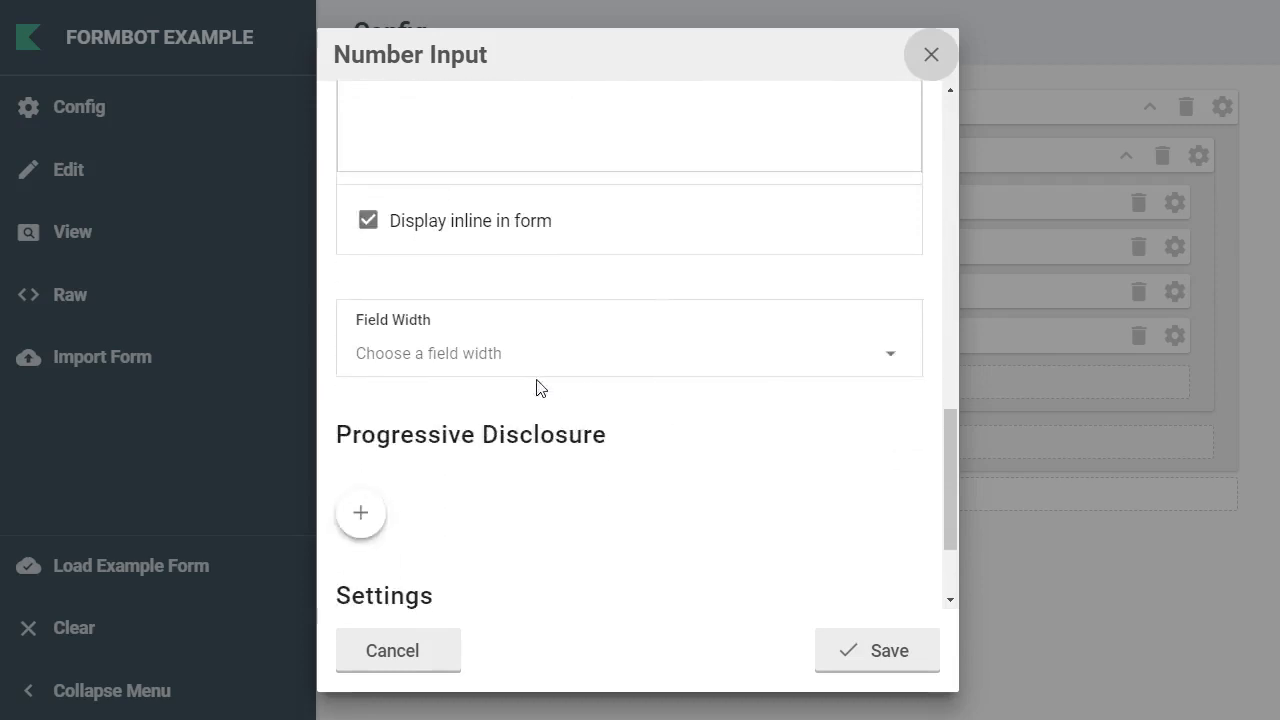
click(466, 369)
click(470, 405)
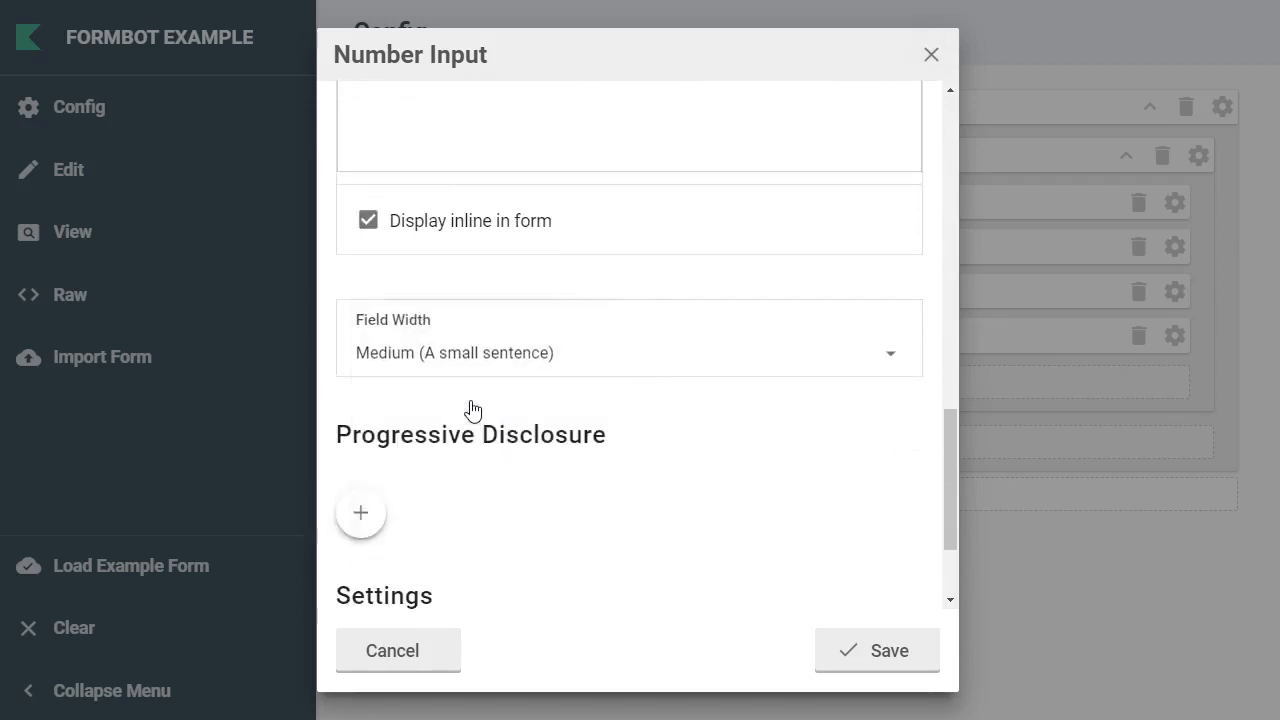
click(889, 651)
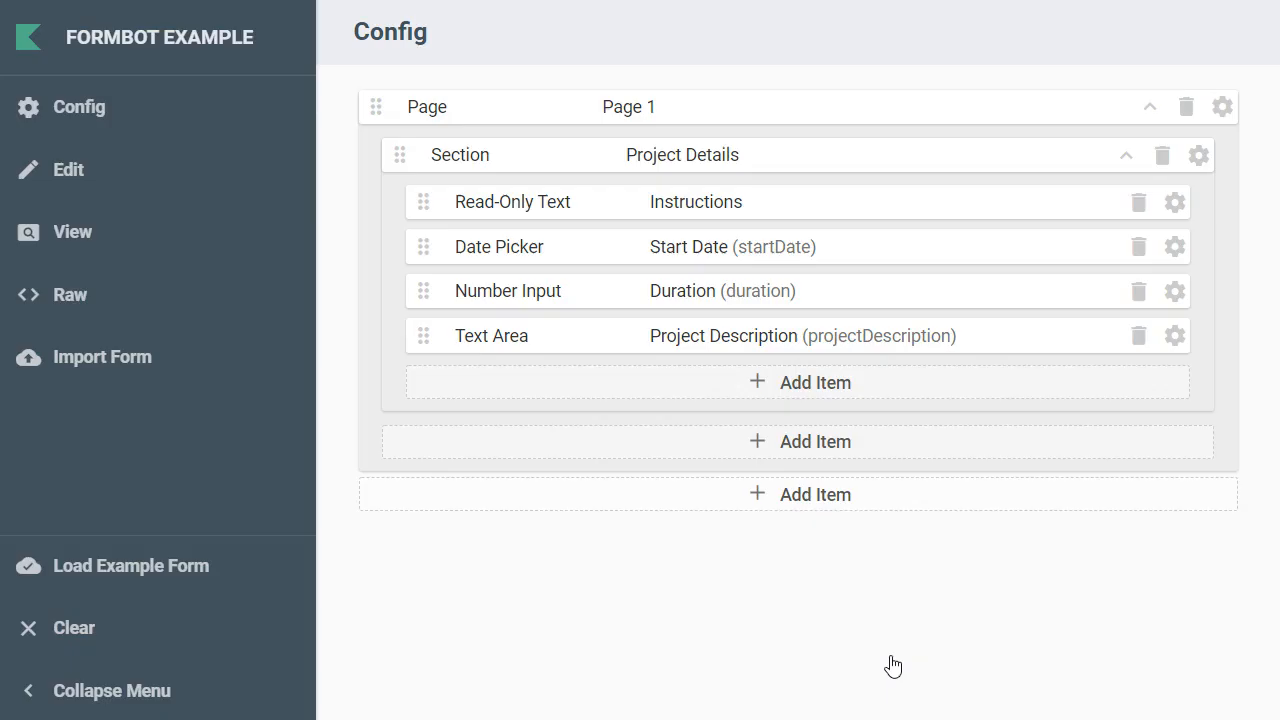
click(72, 171)
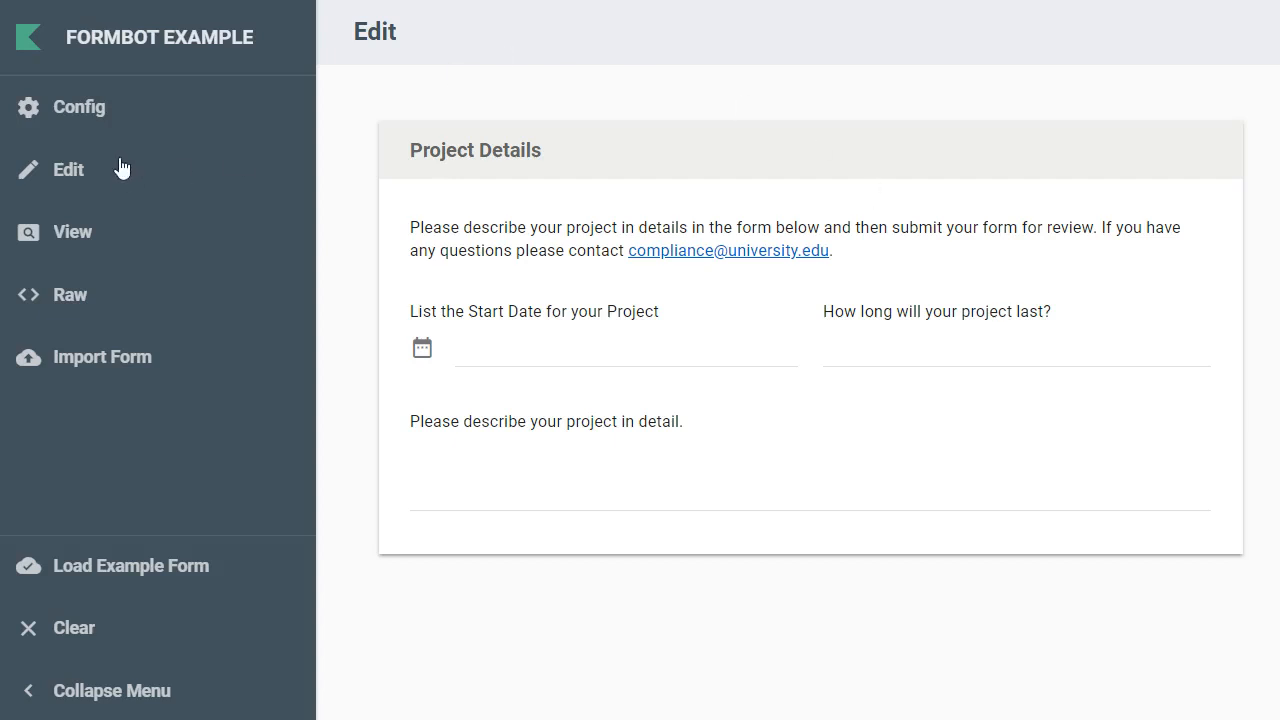
Step: Add a nested section labelled "Unit Details" at the end of the Project Details section in the form configuration
click(118, 125)
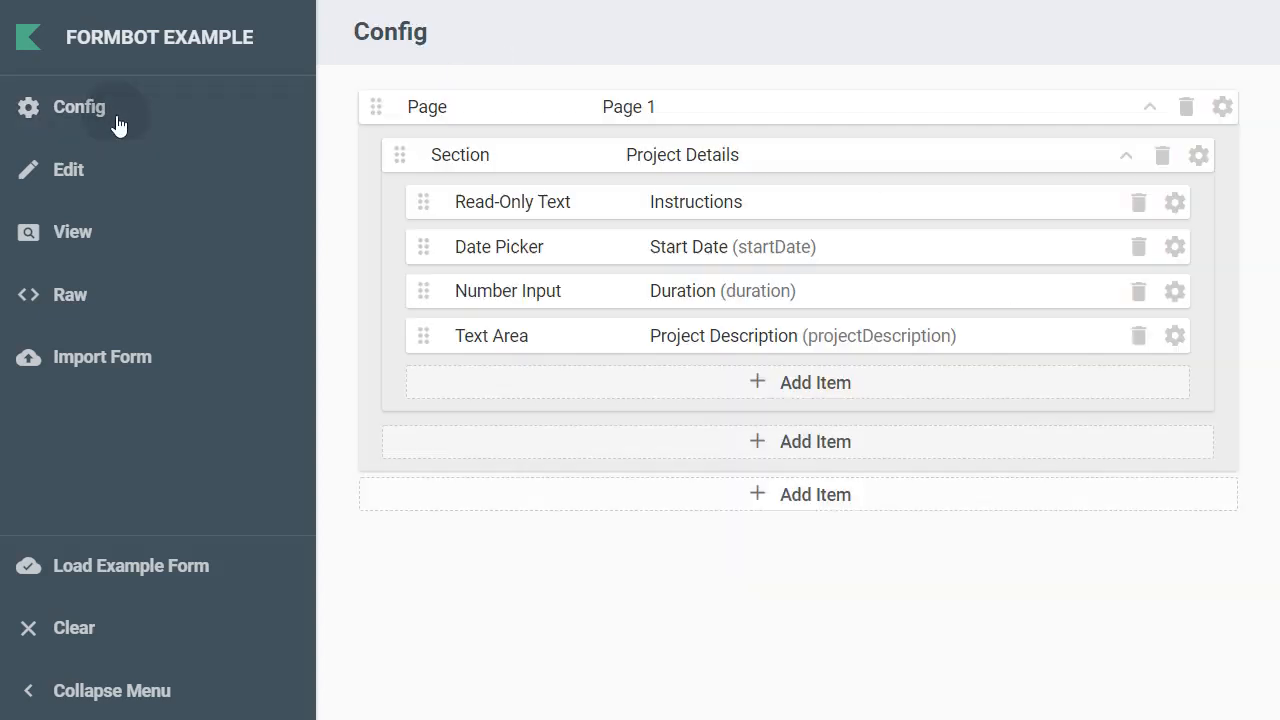
click(765, 388)
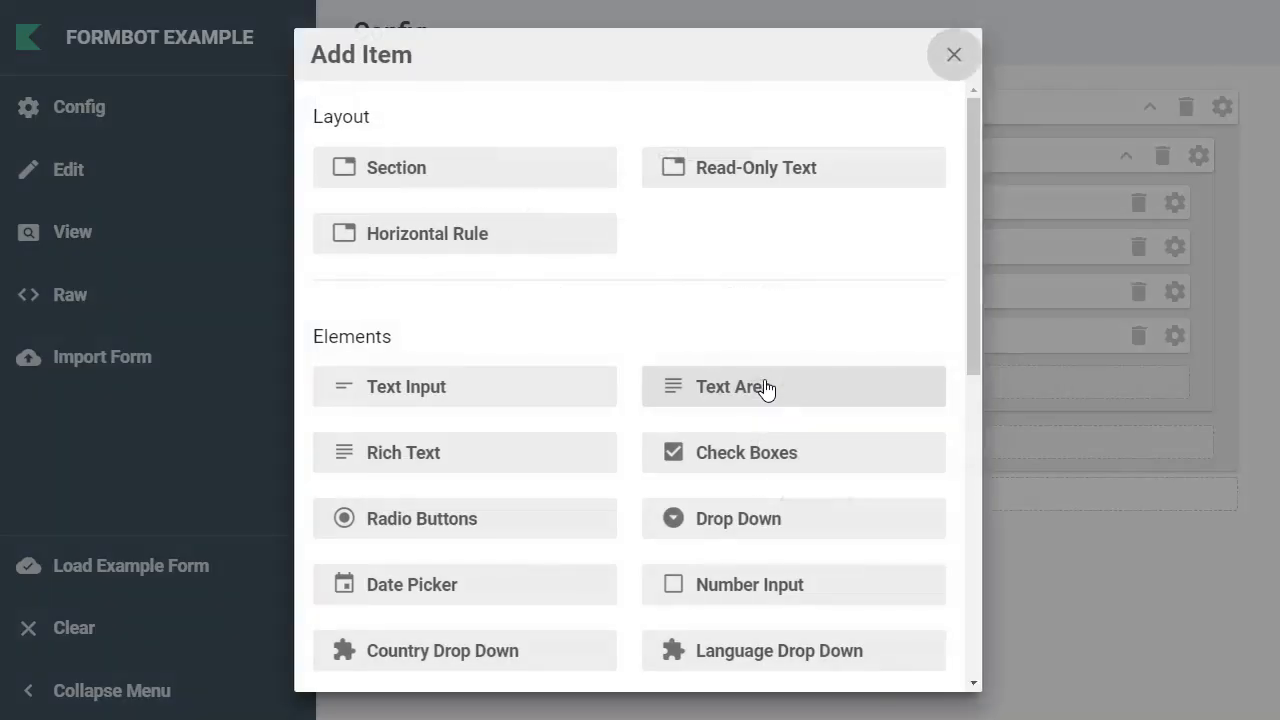
click(499, 182)
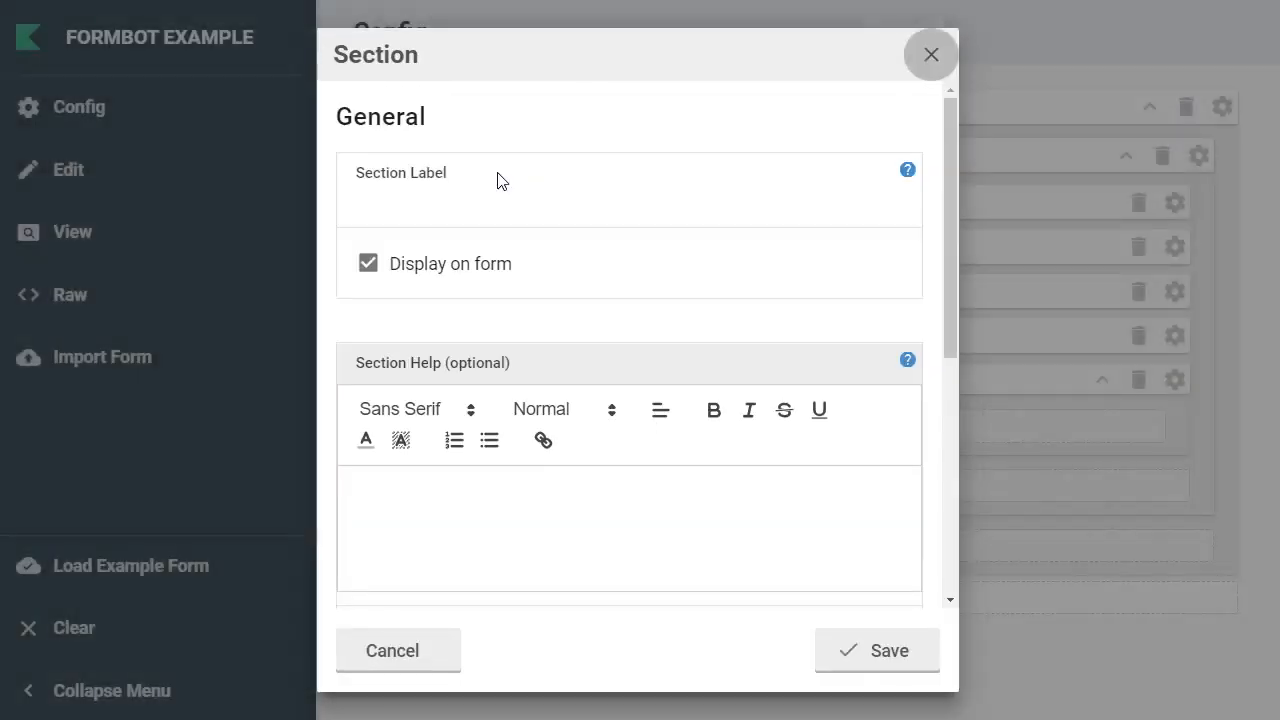
click(439, 211)
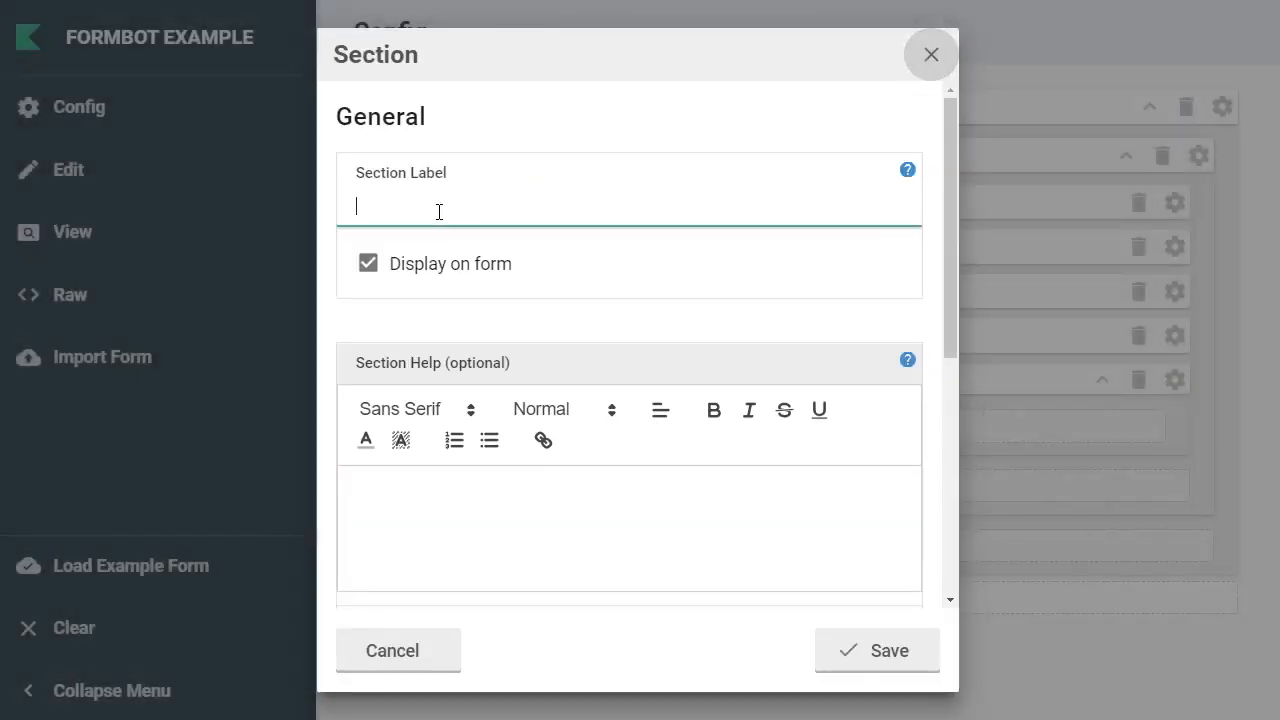
text(Unit Details)
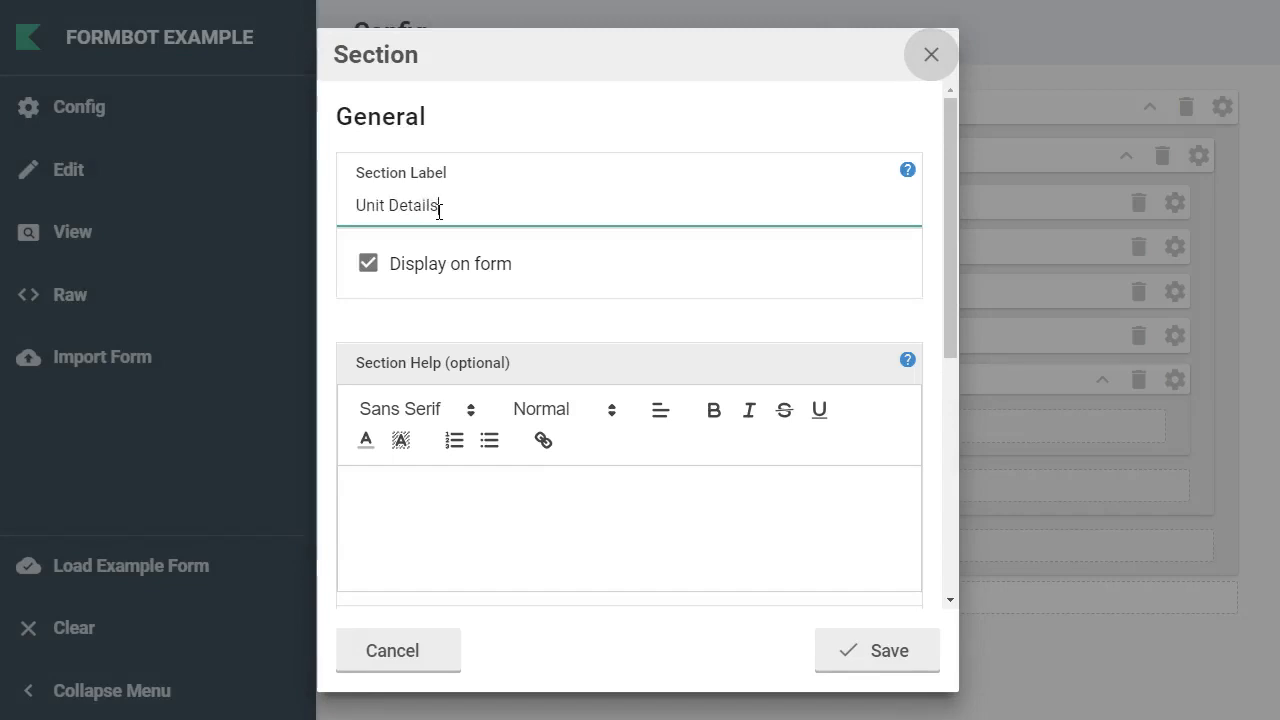
click(871, 664)
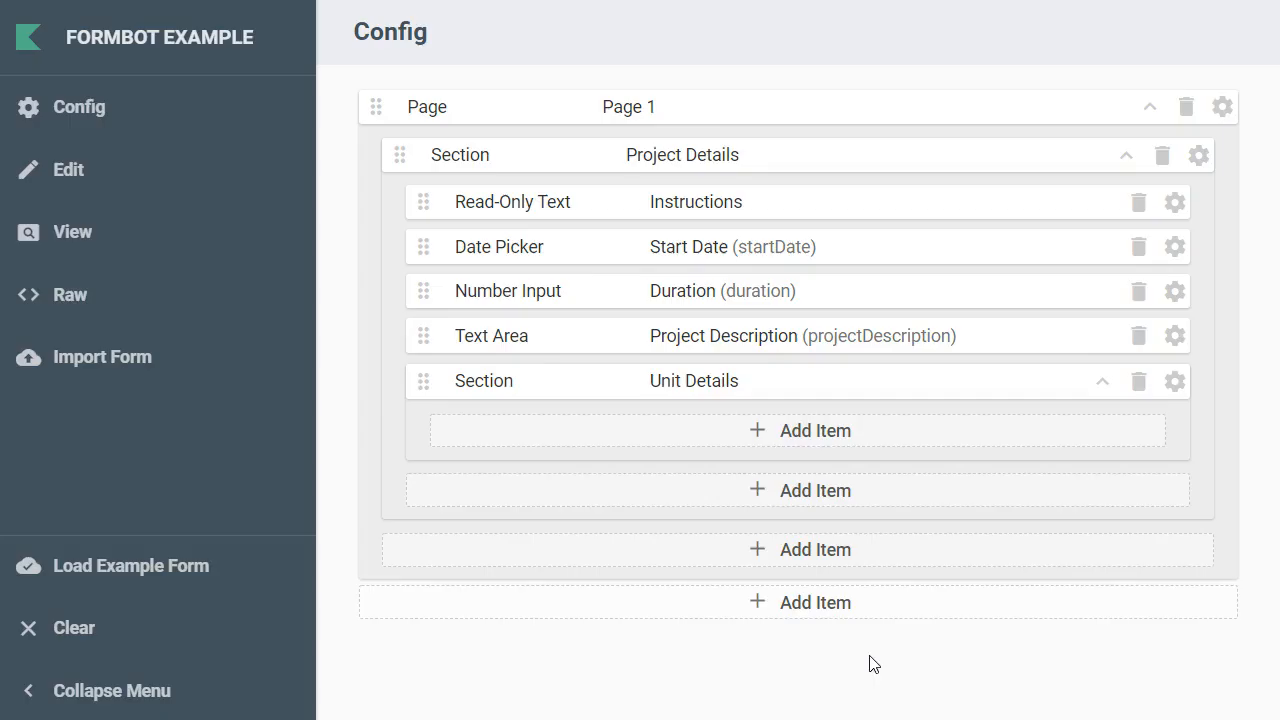
Step: Add a Radio Buttons field labelled "Funding?" to the Unit Details section and turn off displaying its label on the form
click(778, 443)
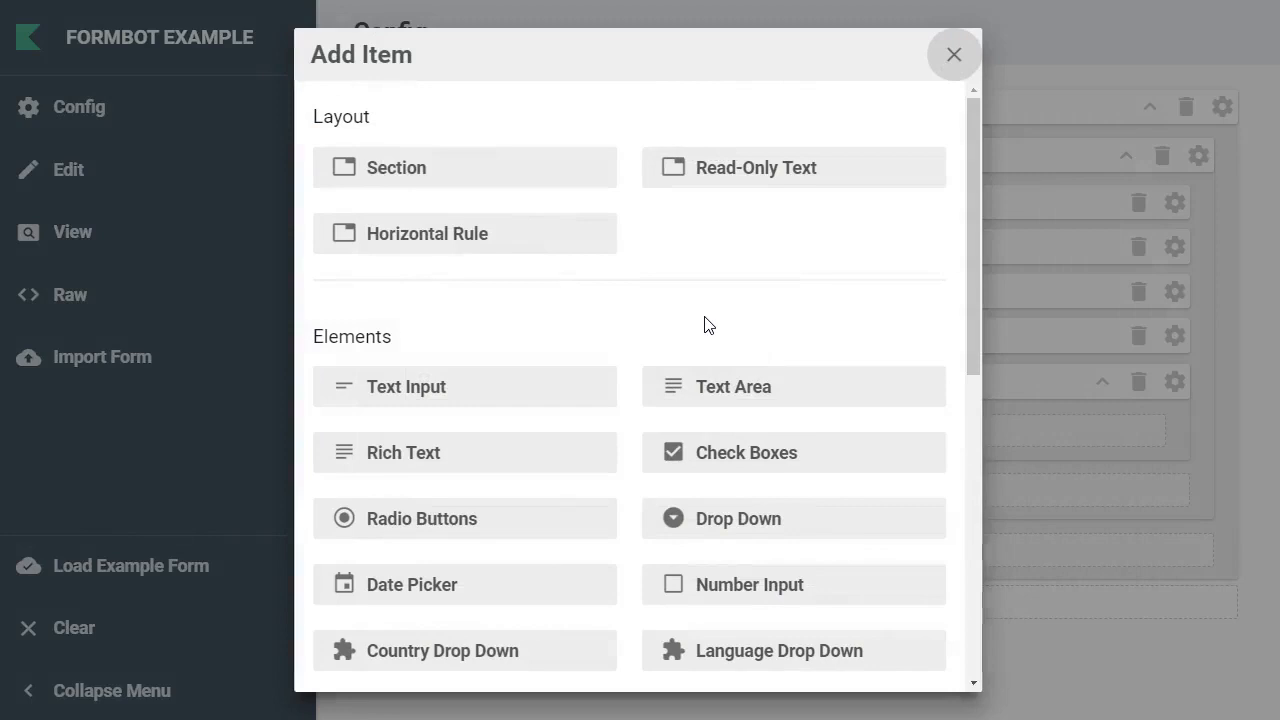
click(490, 520)
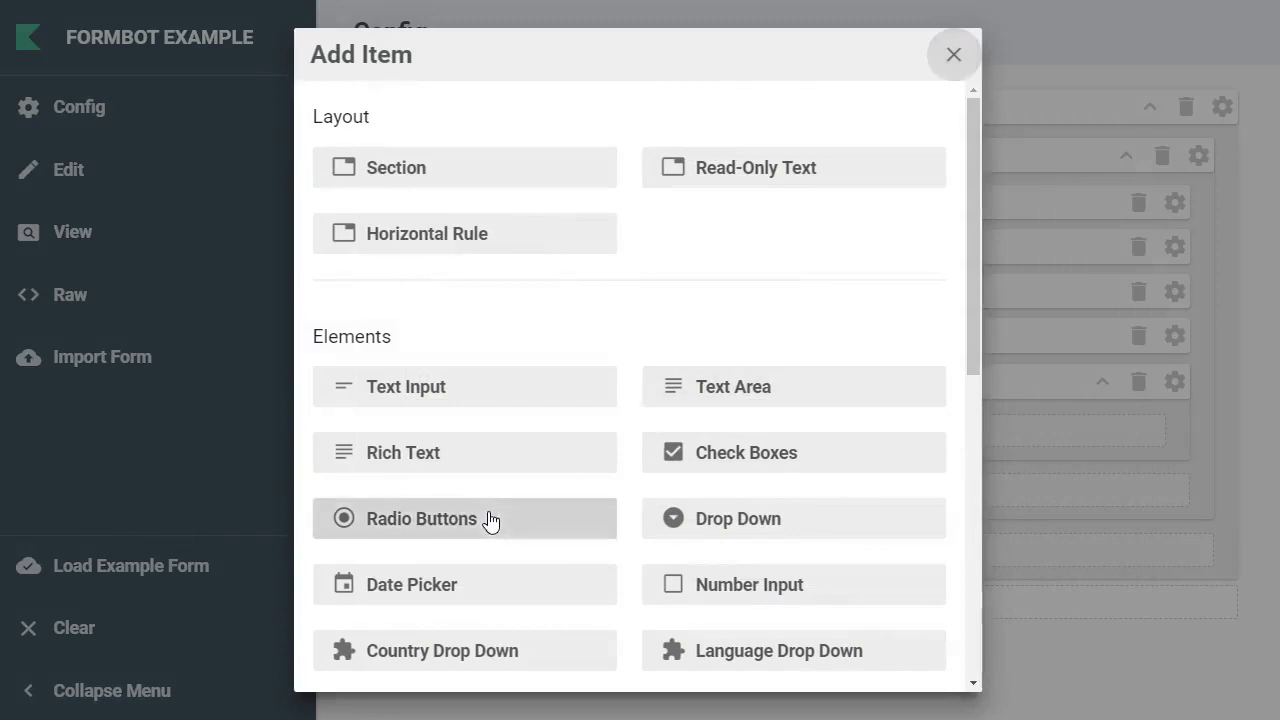
click(481, 403)
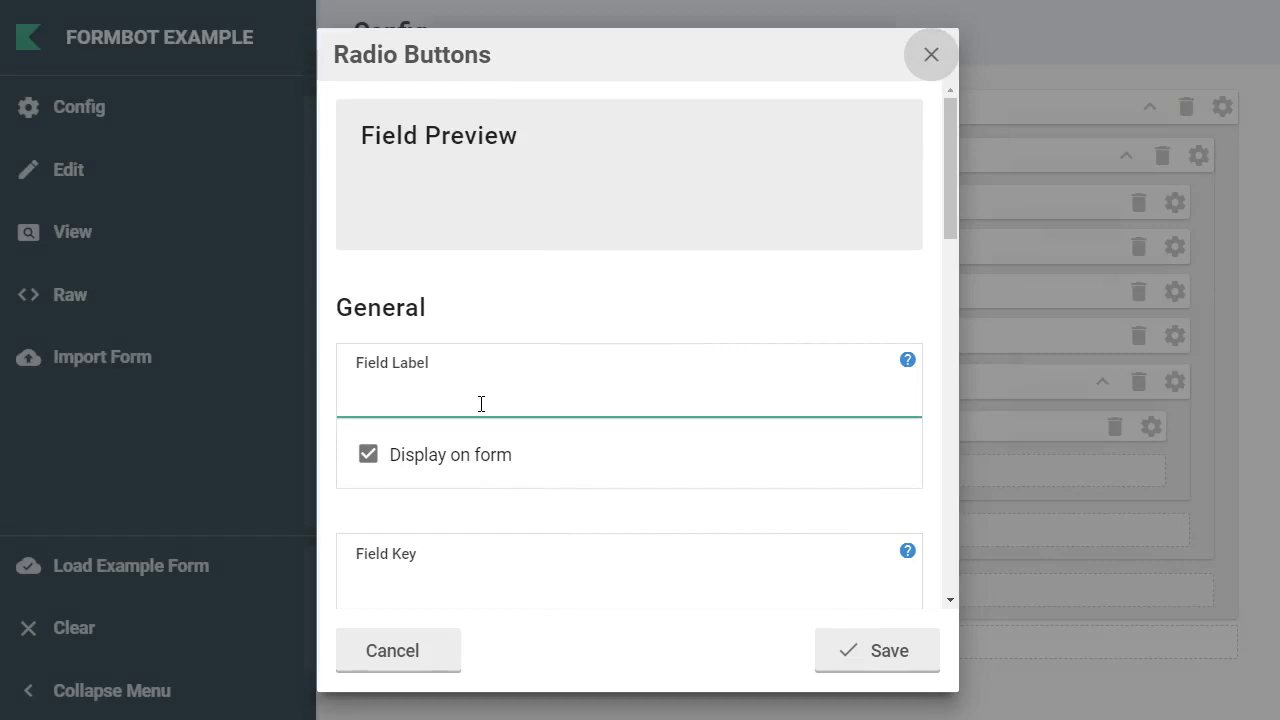
text(Funding?)
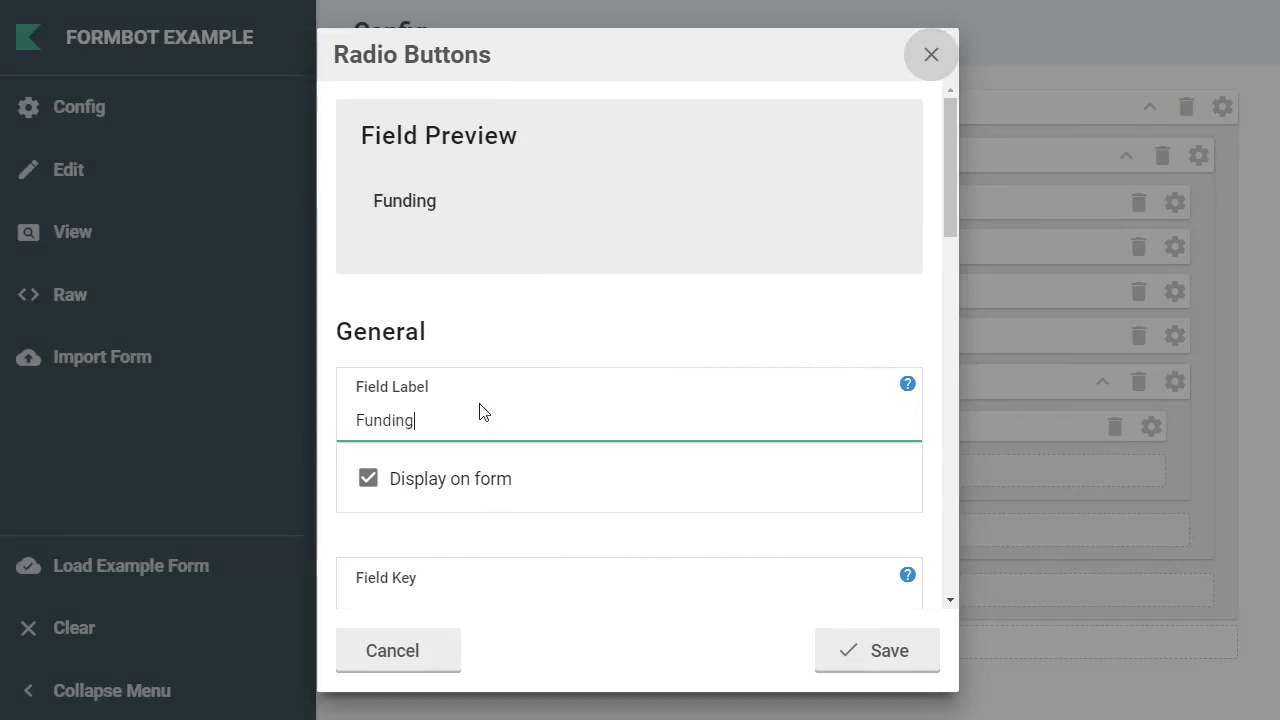
click(456, 481)
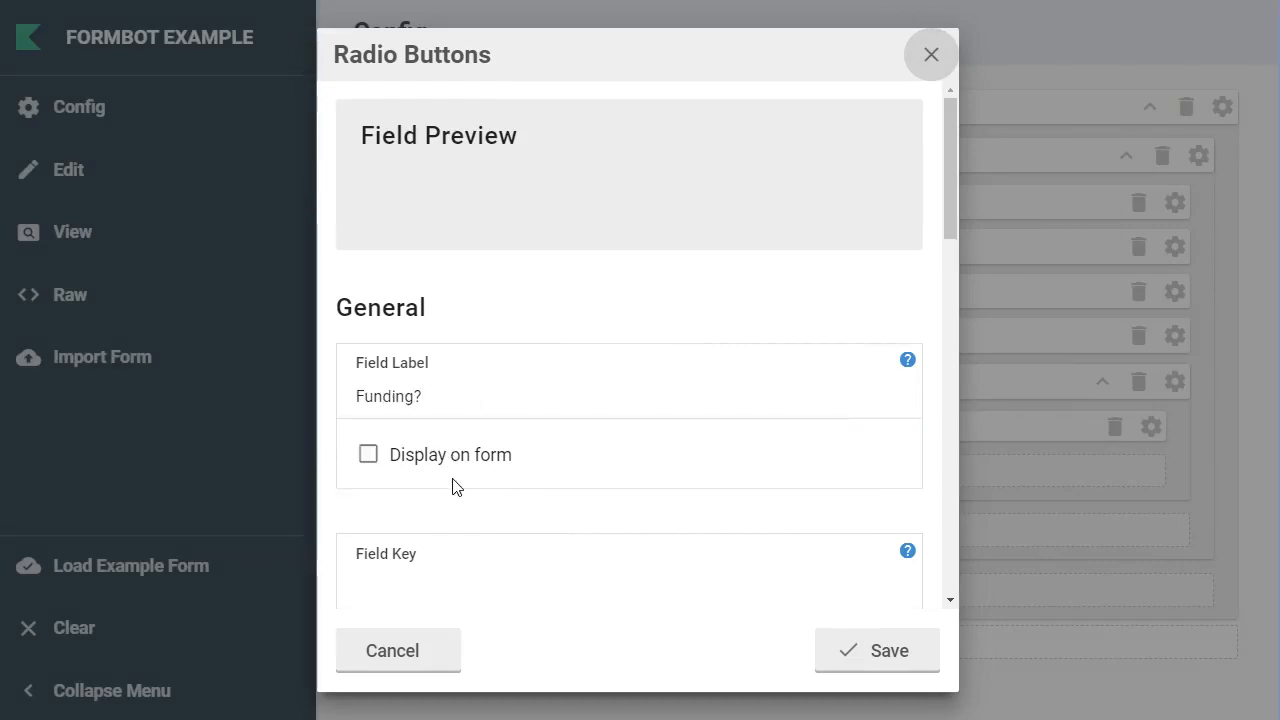
Step: Set the radio buttons field's long label to "Is your unit funding your project?"
scroll(452, 487, down, 3)
click(466, 500)
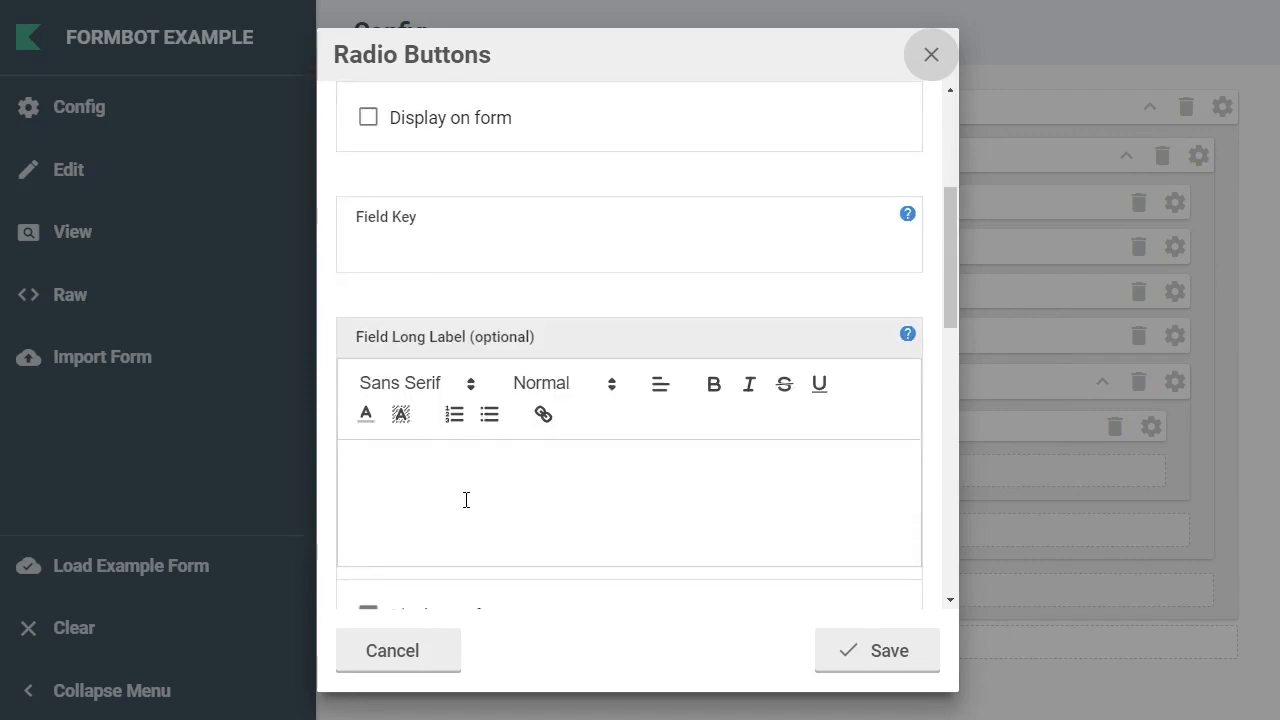
text(Is you)
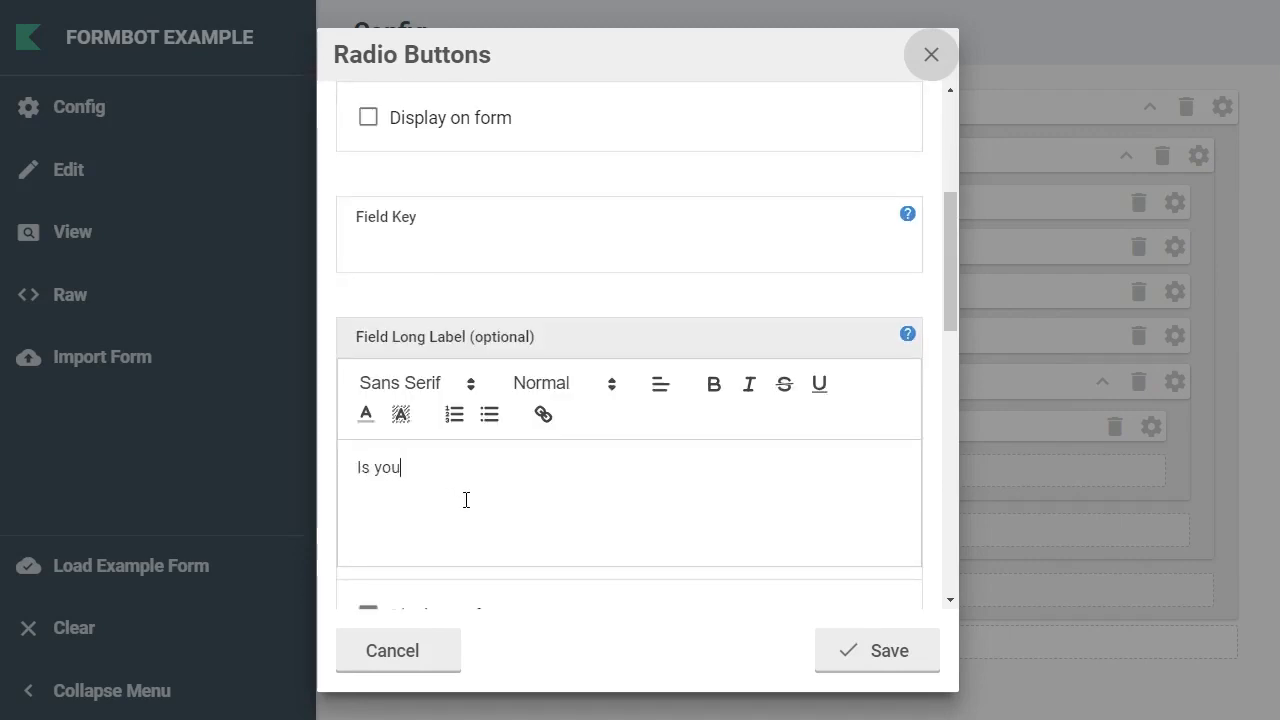
text(r unit funding your pr)
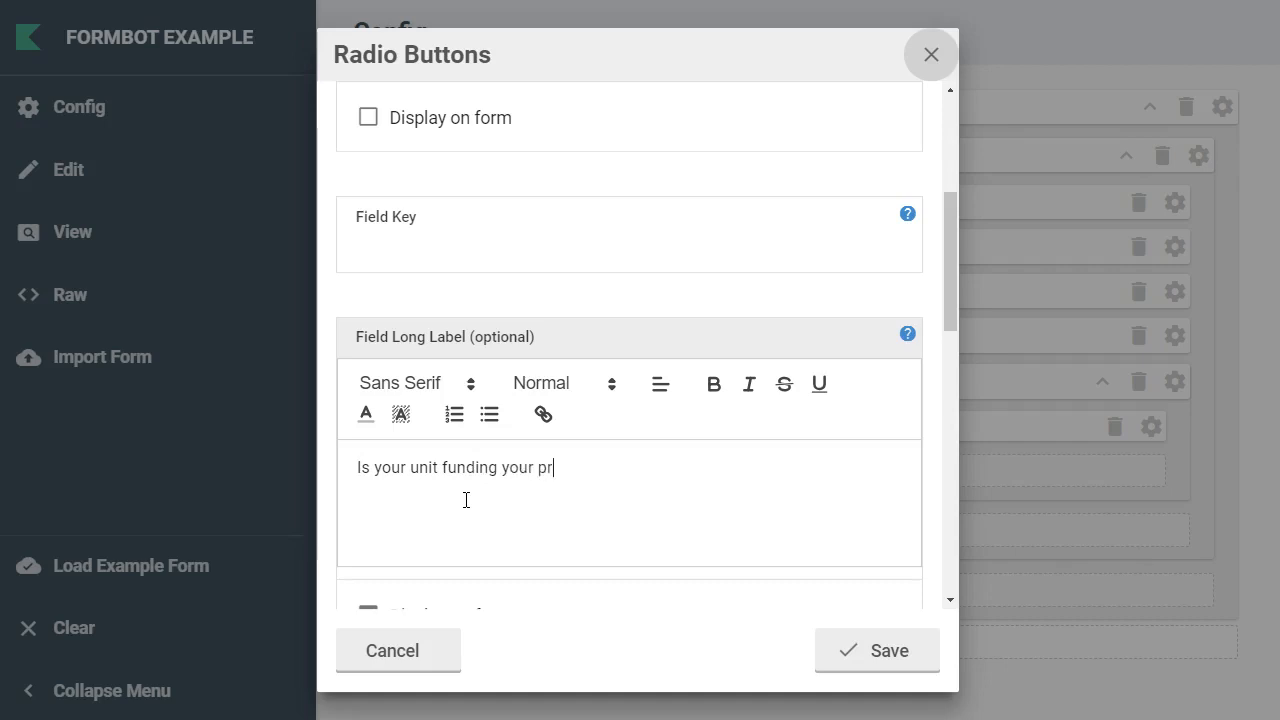
text(oject?)
Step: Give the Funding? radio buttons the two options "Yes" and "No", and save the field
scroll(610, 490, down, 1)
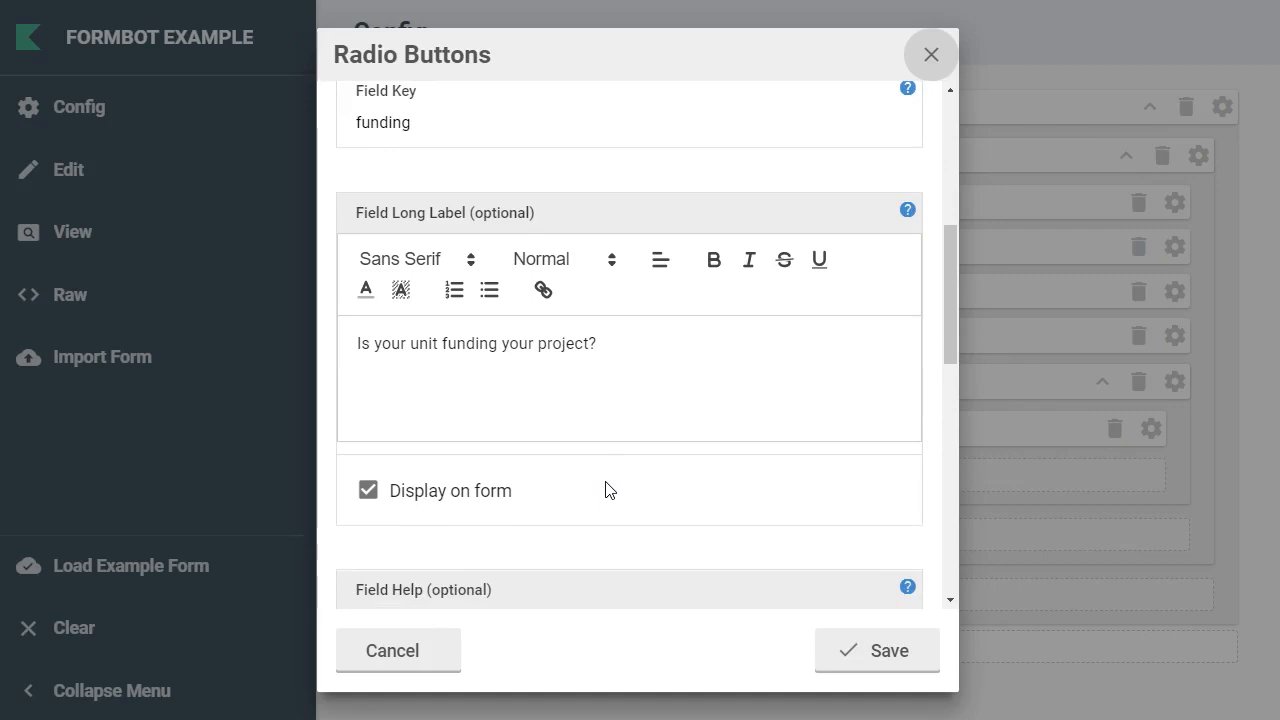
scroll(610, 490, down, 7)
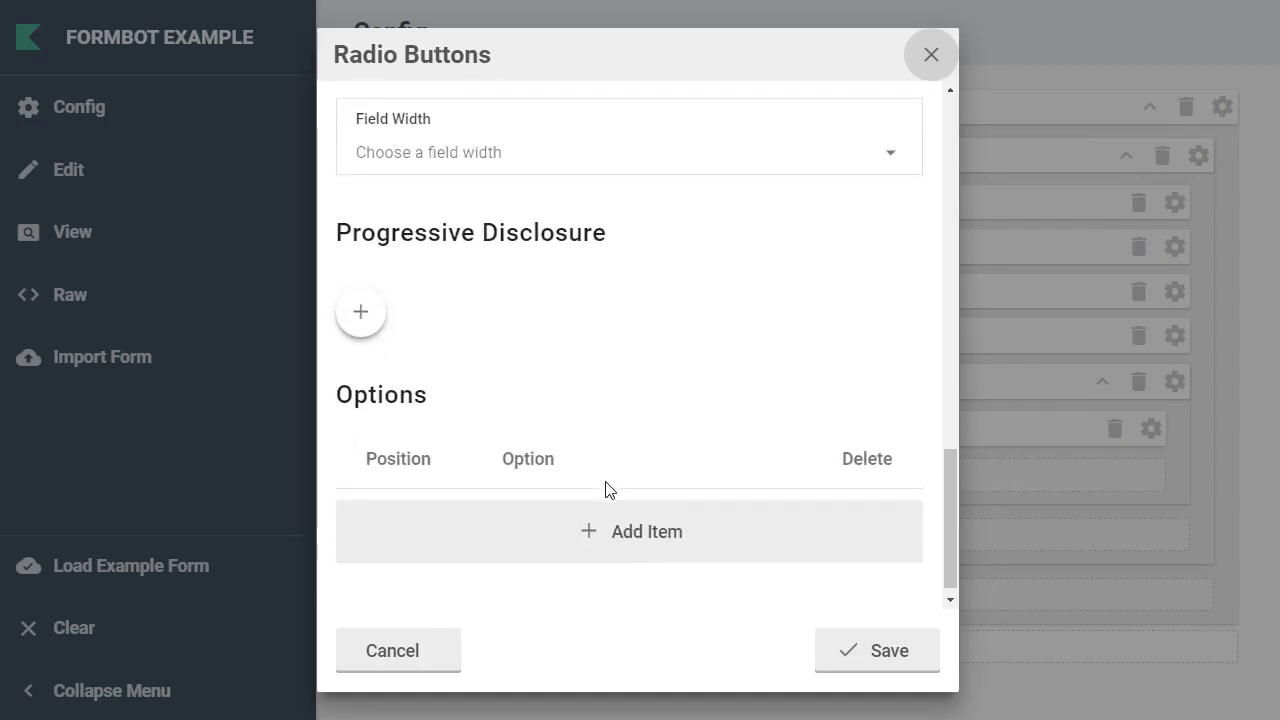
click(622, 523)
click(642, 574)
click(616, 506)
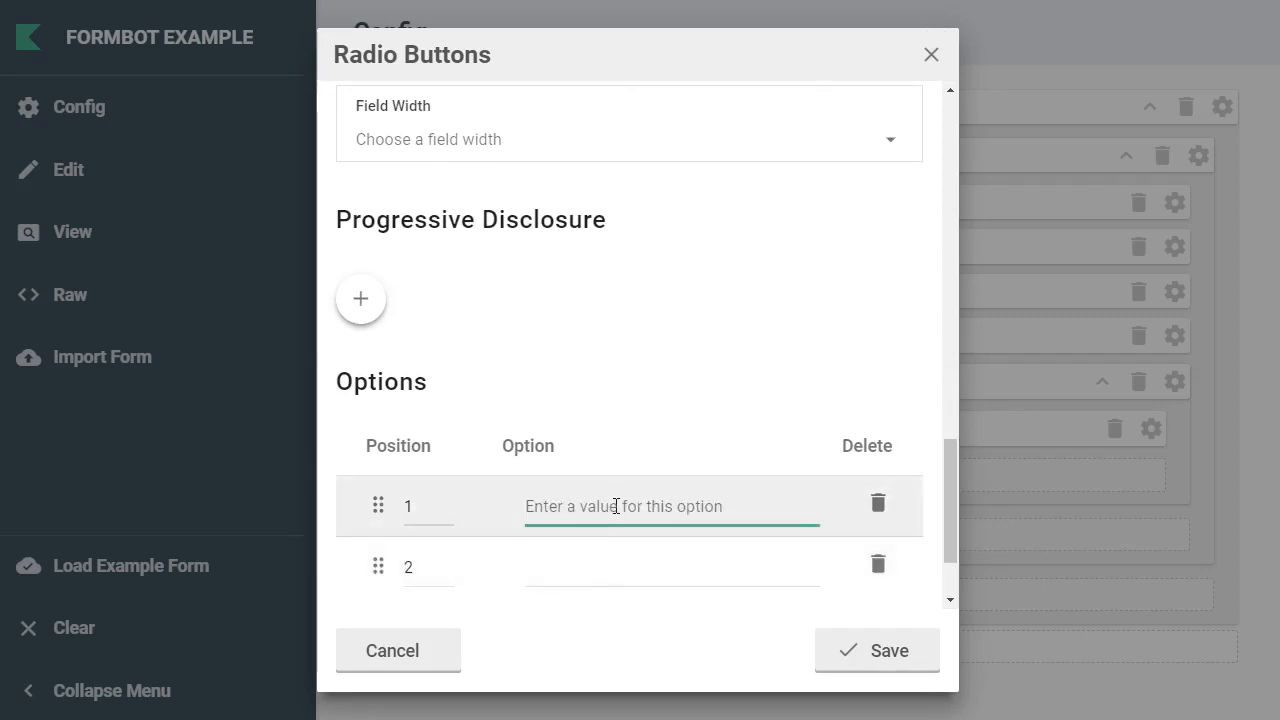
text(Yes)
key(Tab)
text(No)
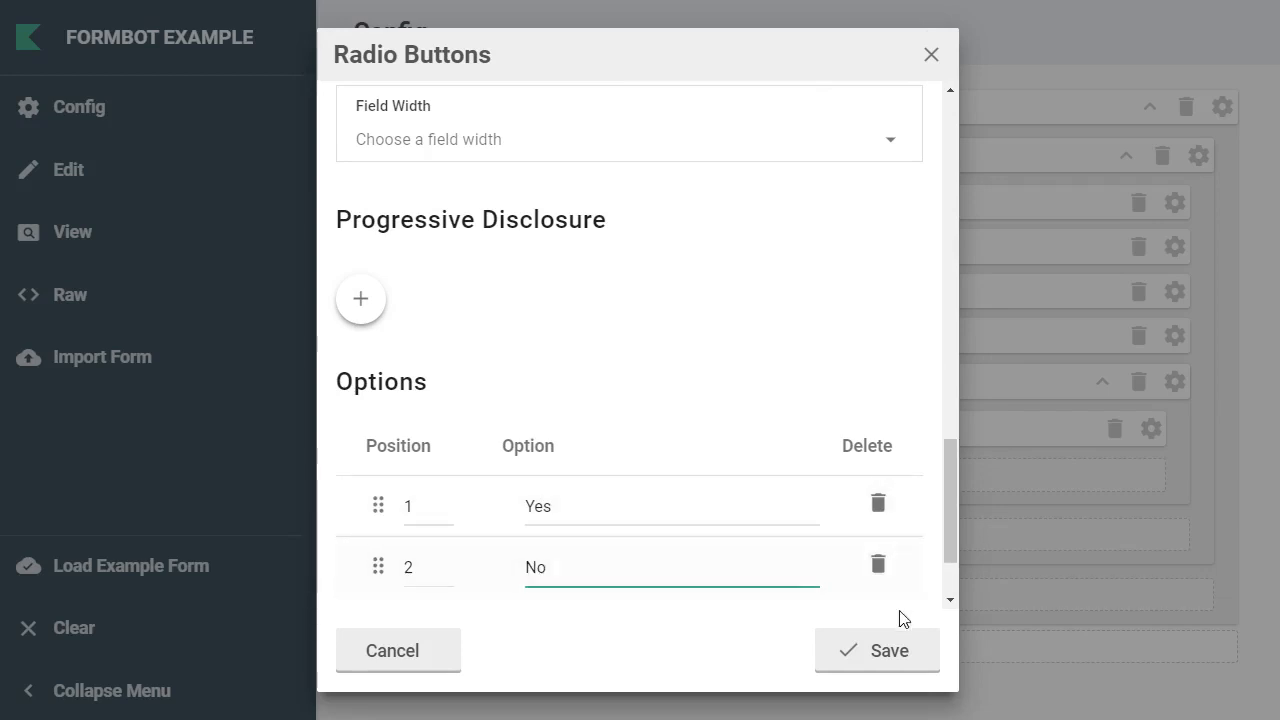
click(906, 648)
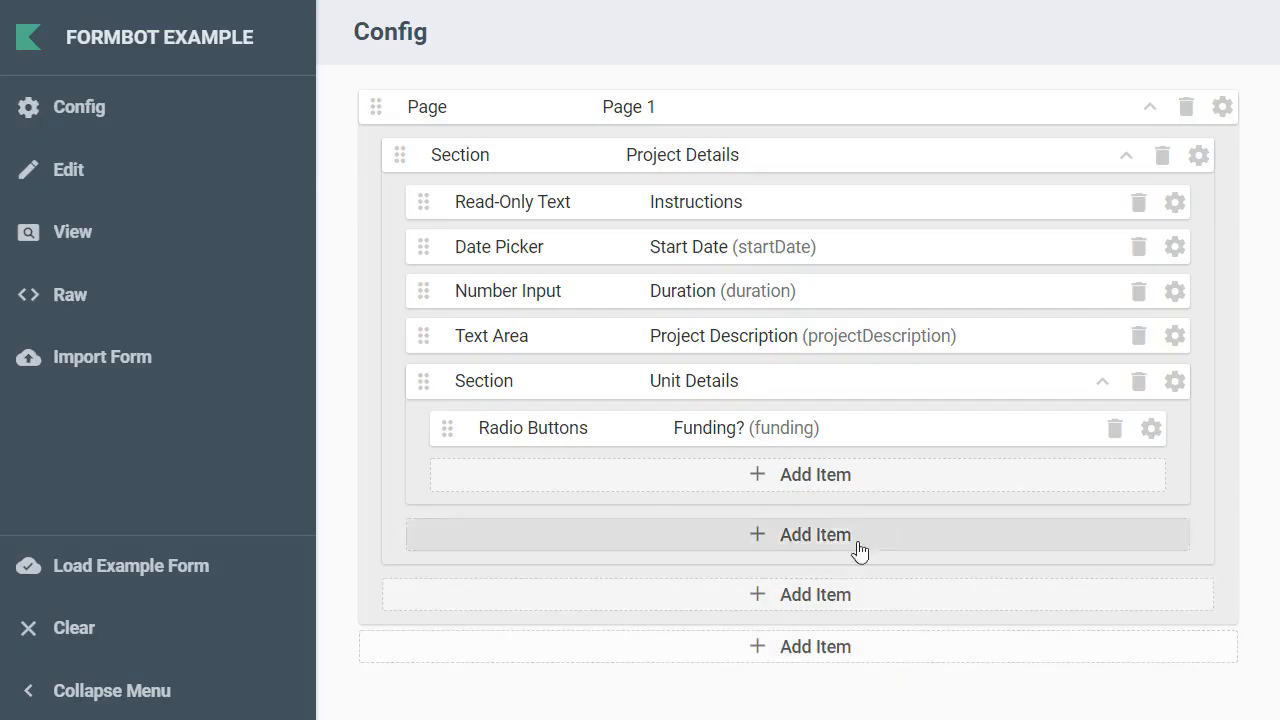
Step: Add a Text Input field labelled "Fiscal Officer" to the Unit Details section
click(818, 478)
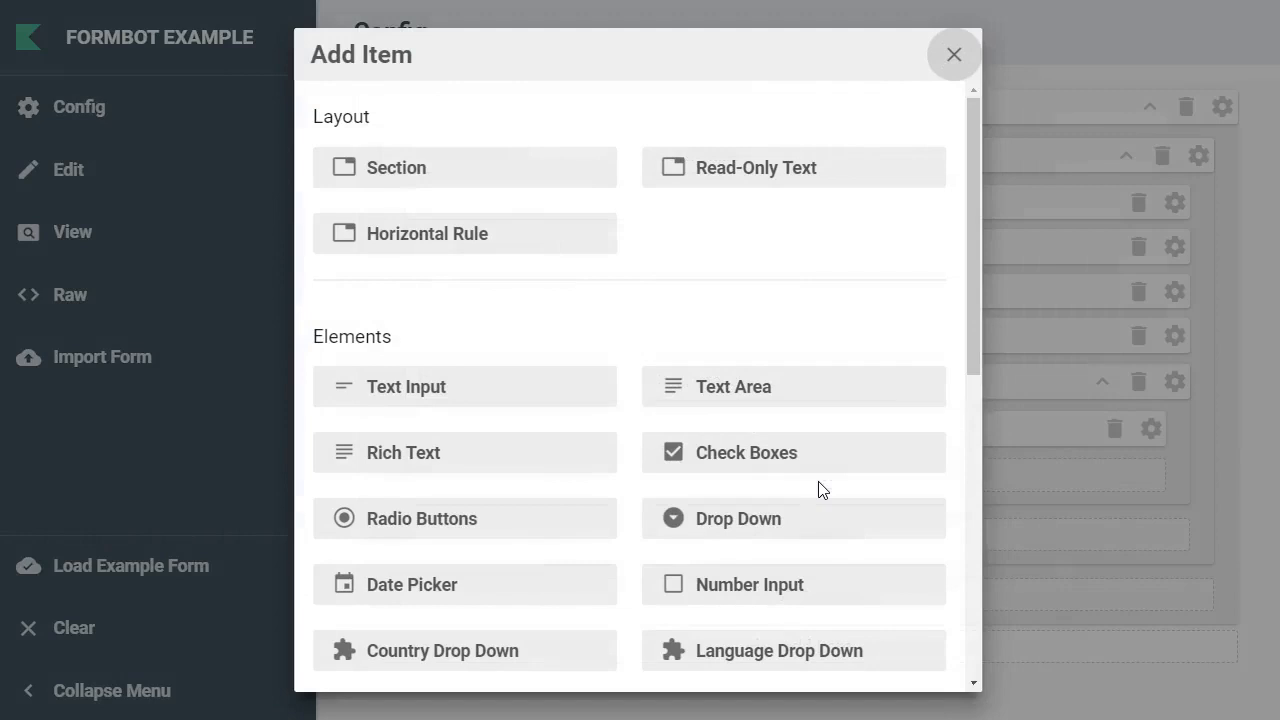
click(449, 390)
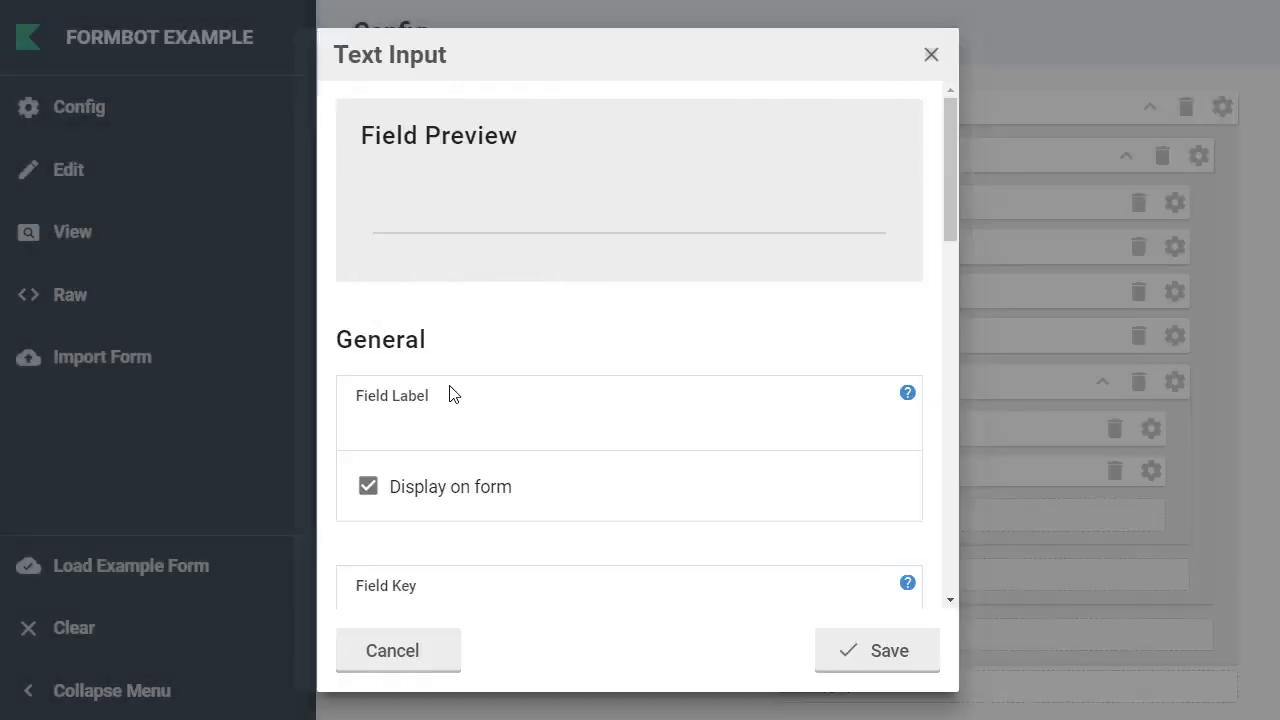
click(474, 447)
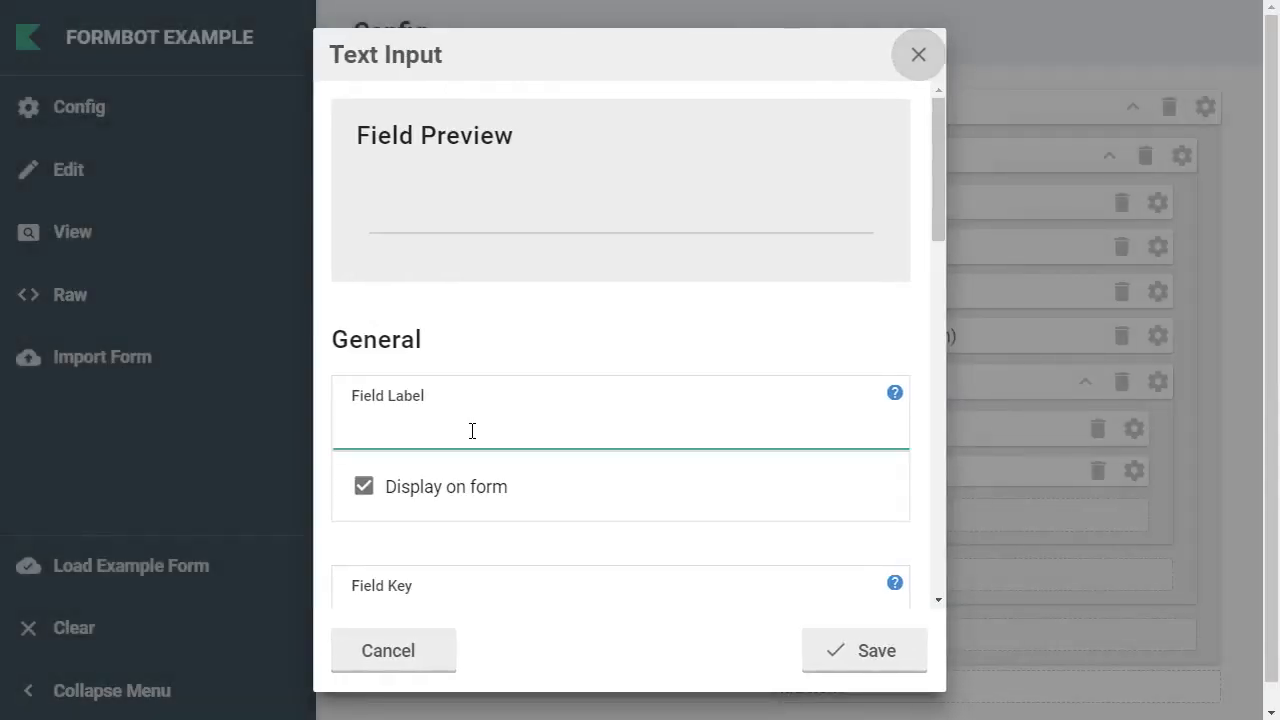
text(Fiscal Officer)
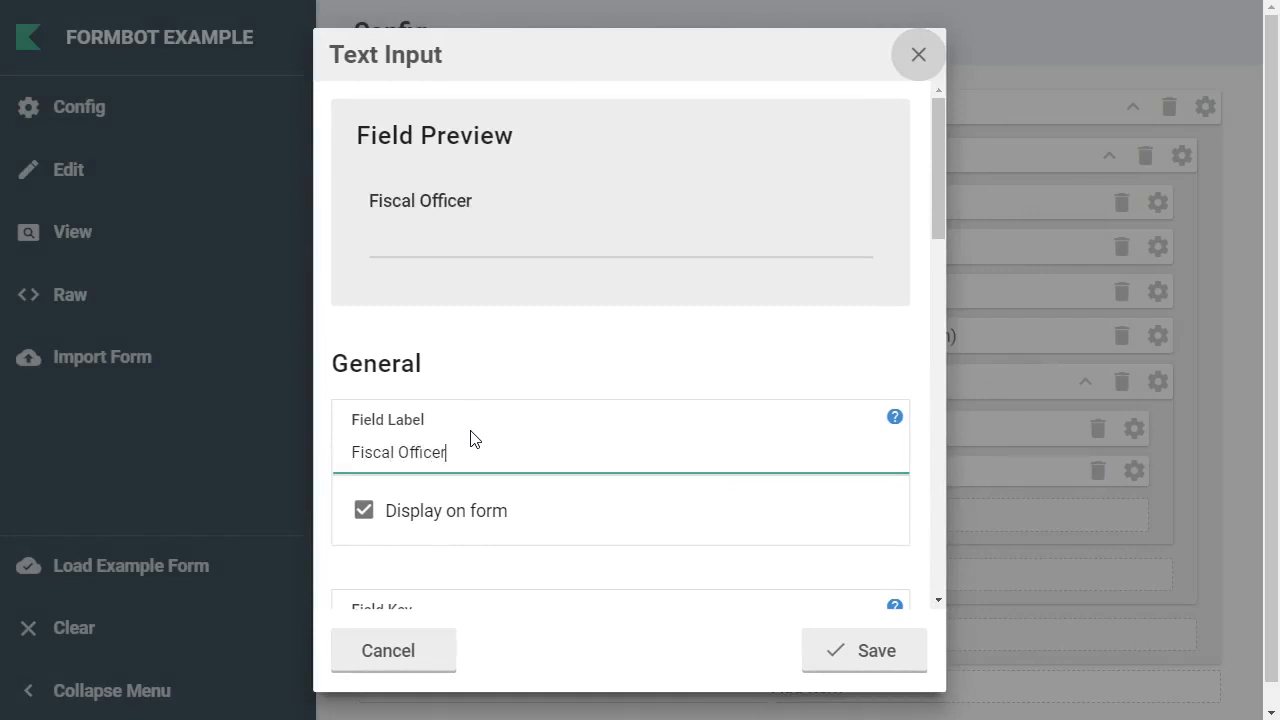
Step: Set the Fiscal Officer field's long label to "Who is the fiscal officer for your unit?"
scroll(472, 440, down, 5)
click(472, 365)
text(Who is )
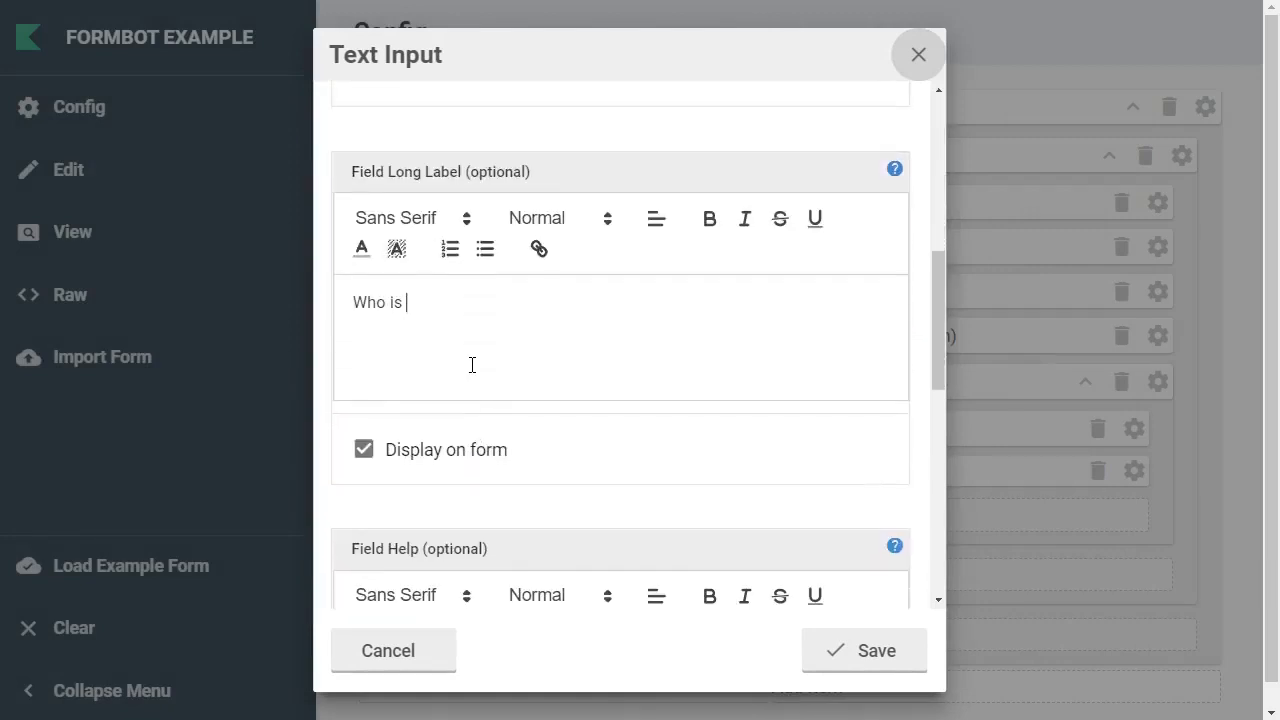
text(the fiscal officer for your unit?)
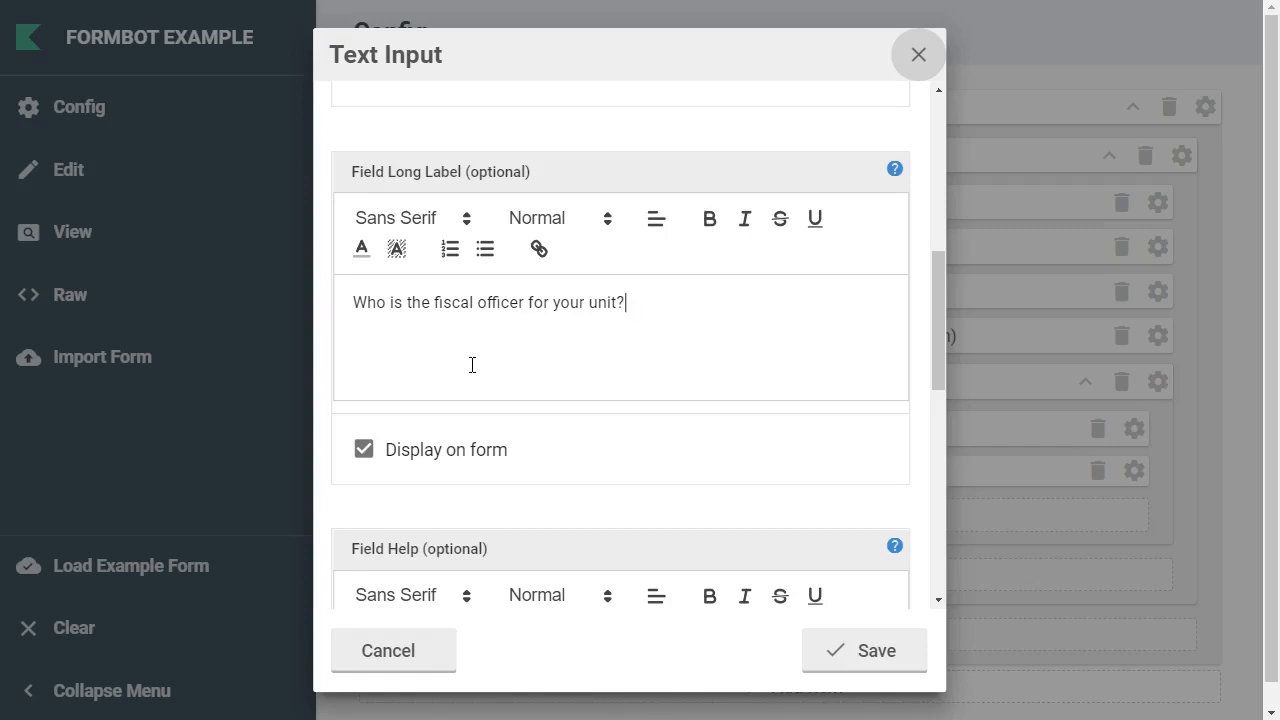
Step: Add a progressive disclosure rule showing the Fiscal Officer field when Funding? is Yes, and save the field
scroll(472, 365, down, 6)
scroll(474, 372, down, 3)
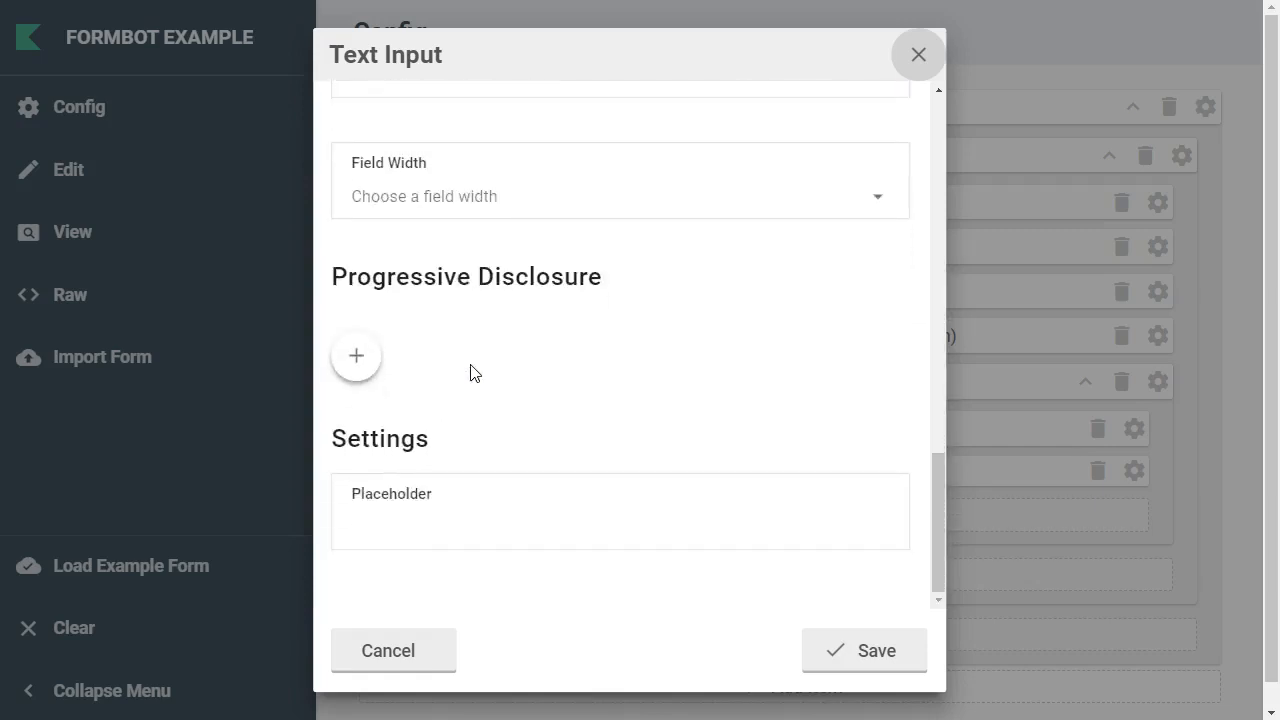
click(368, 352)
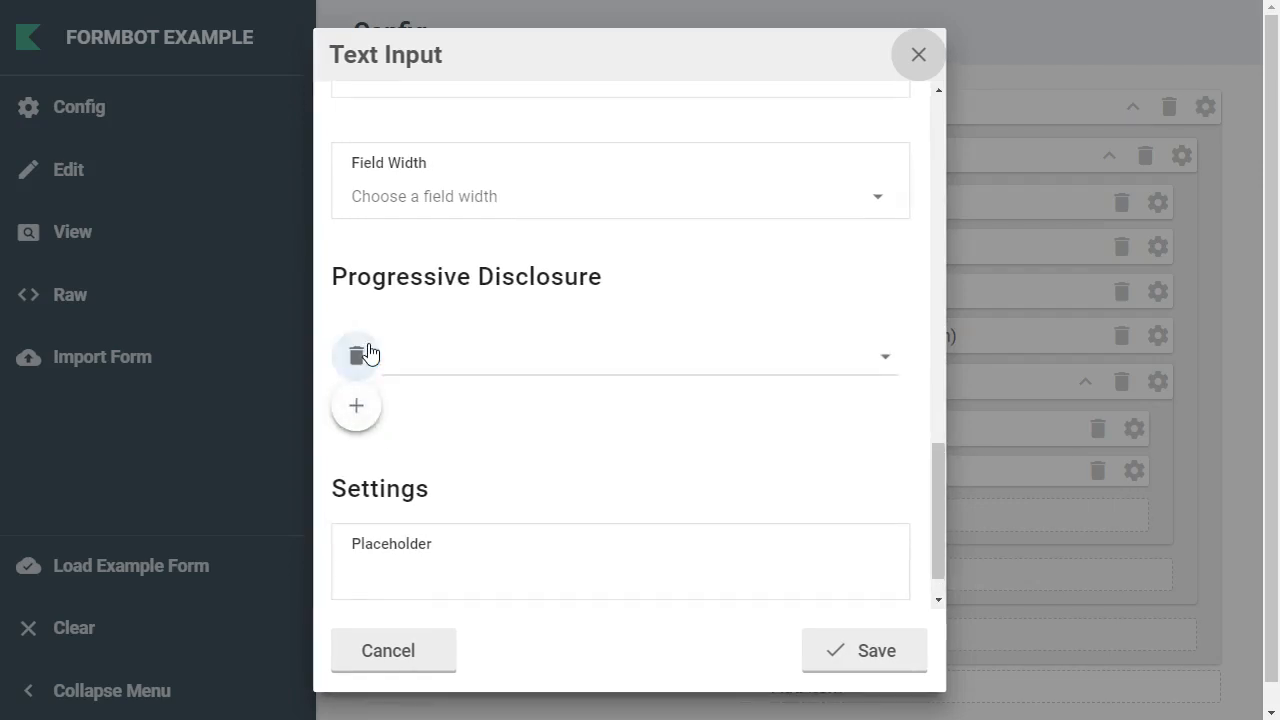
click(460, 365)
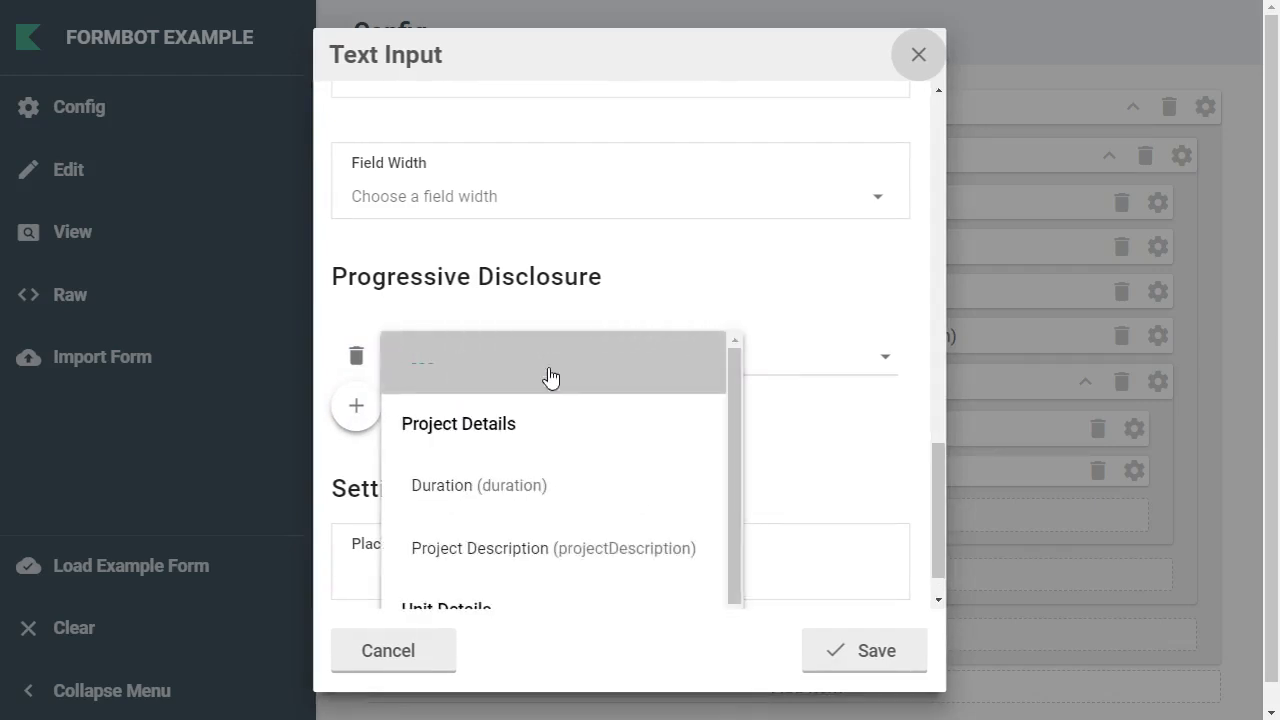
scroll(838, 440, down, 1)
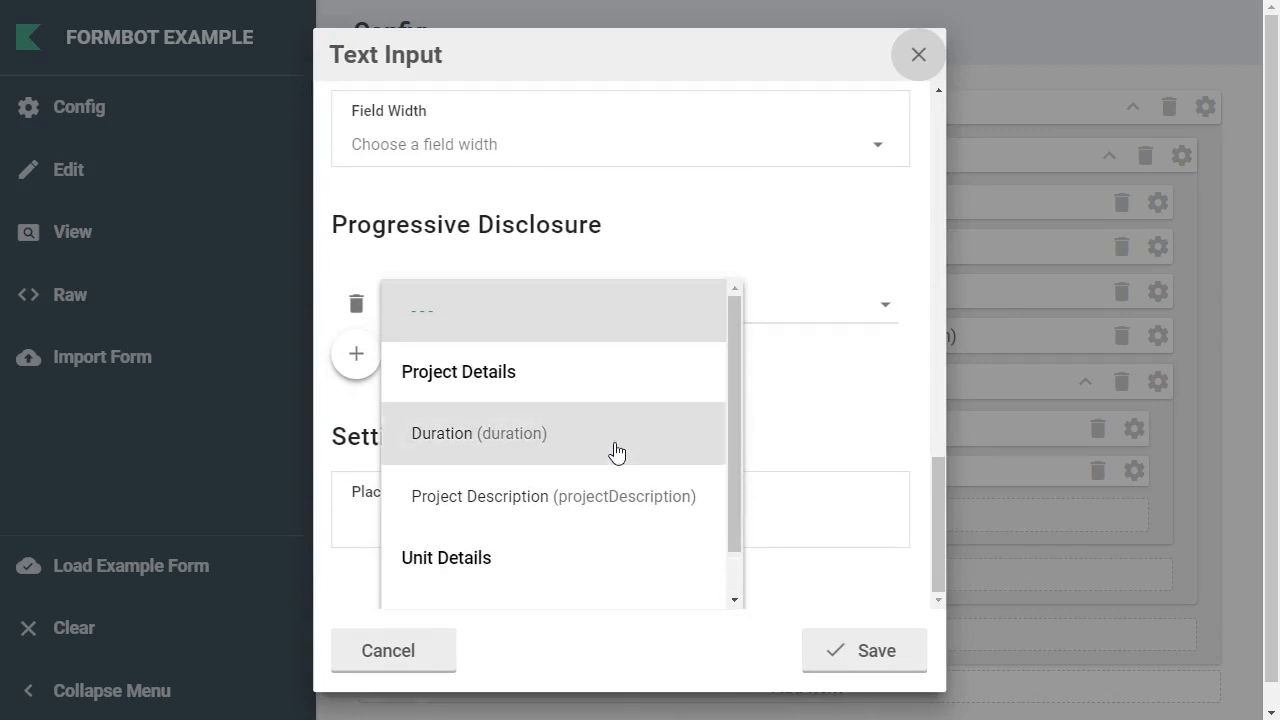
scroll(614, 449, down, 1)
click(523, 567)
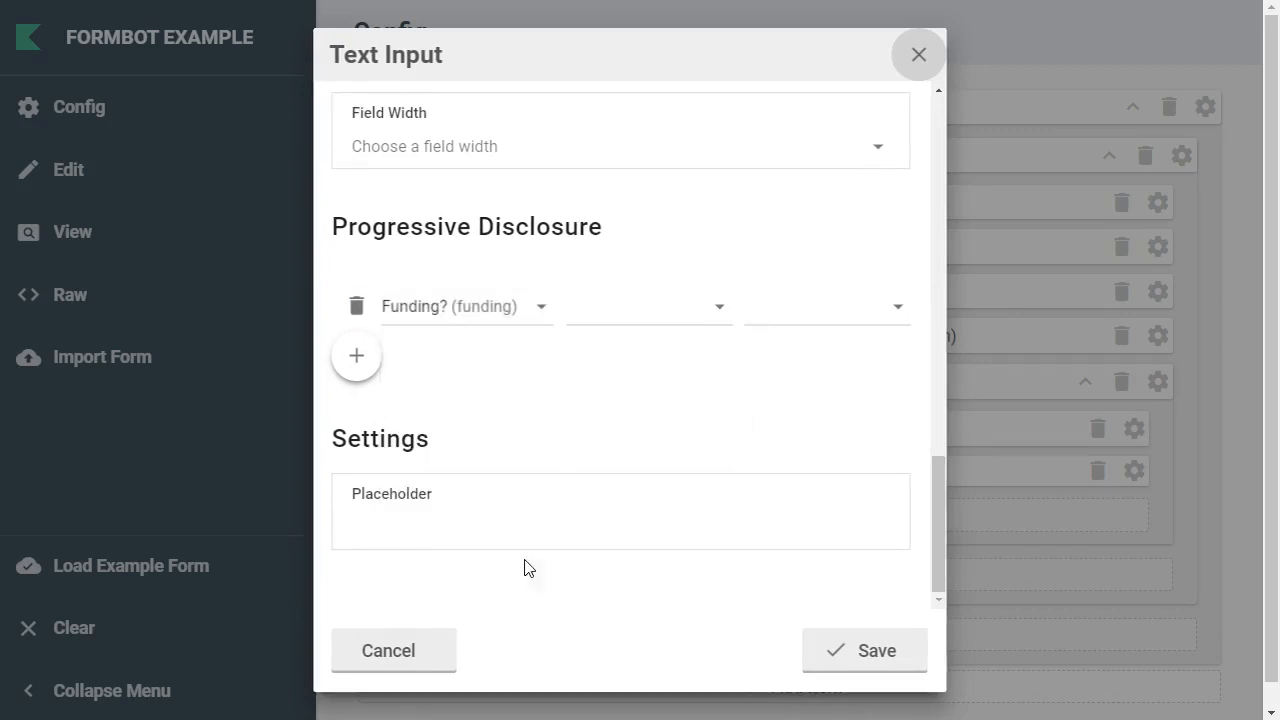
click(621, 327)
click(634, 372)
click(785, 326)
click(803, 390)
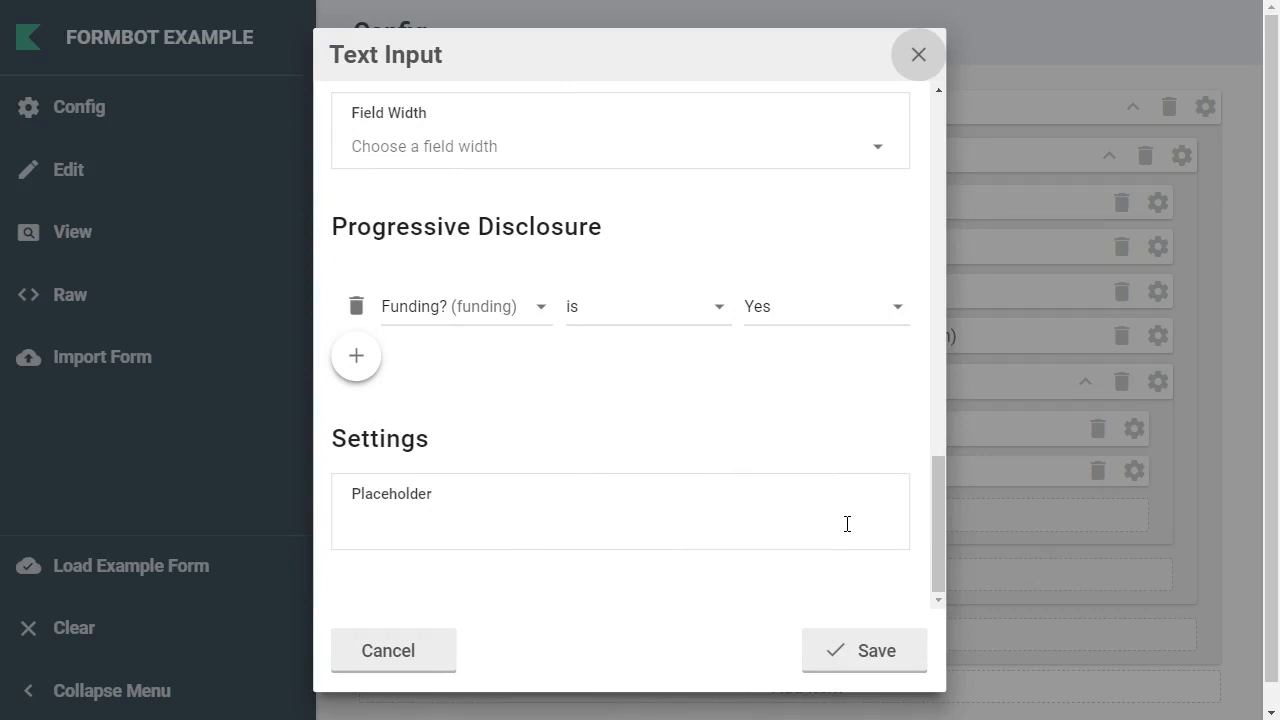
click(874, 654)
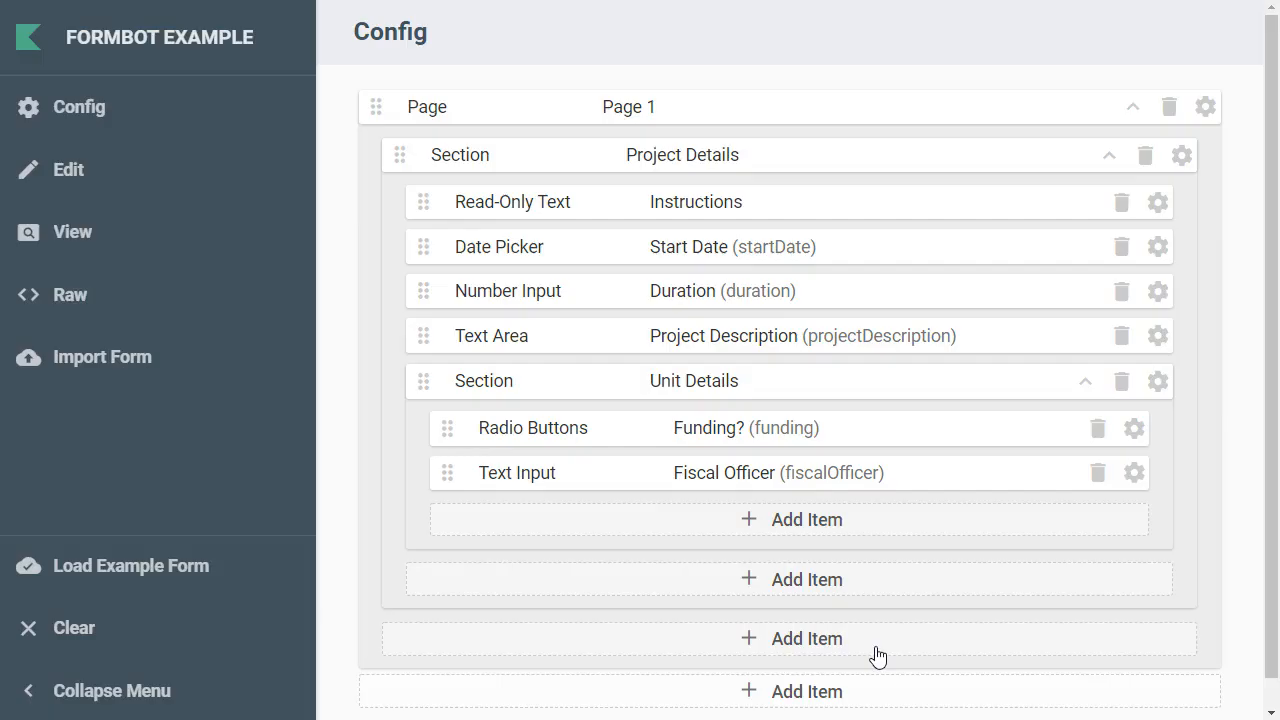
Step: Add a Radio Buttons field labelled "Hospitality?" to the Unit Details section and turn off displaying its label on the form
click(831, 528)
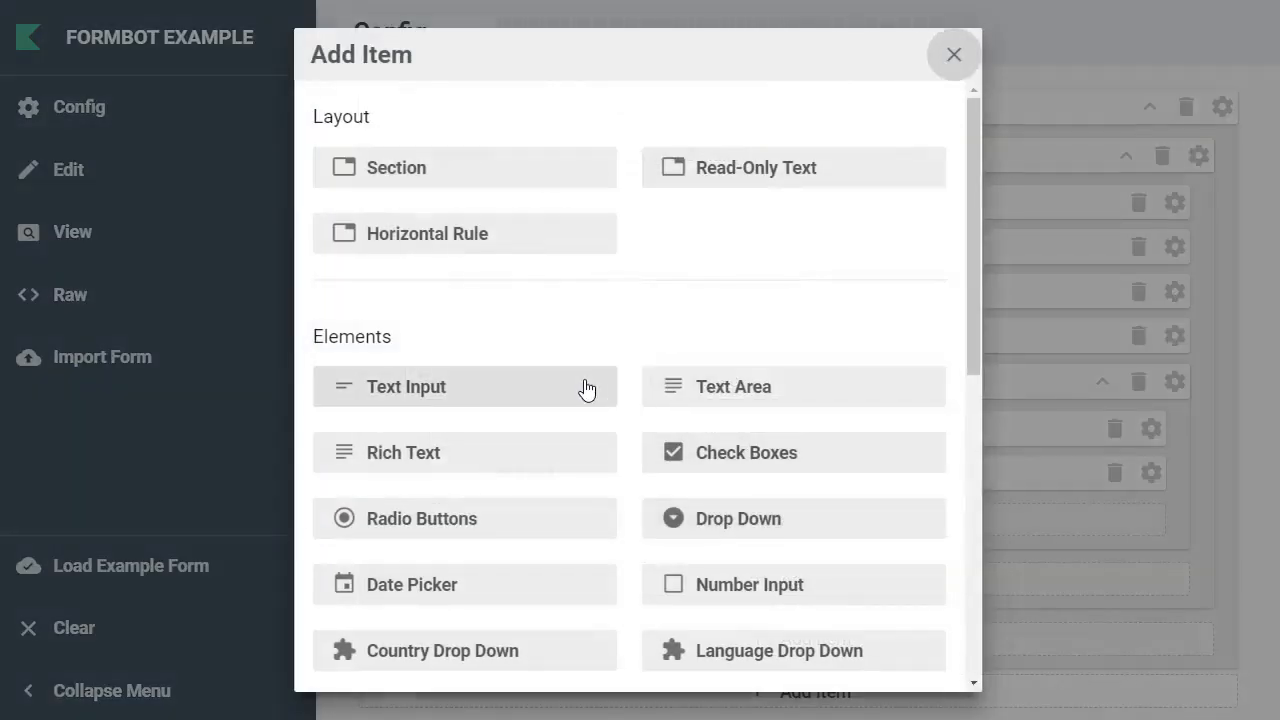
scroll(586, 389, down, 2)
click(481, 346)
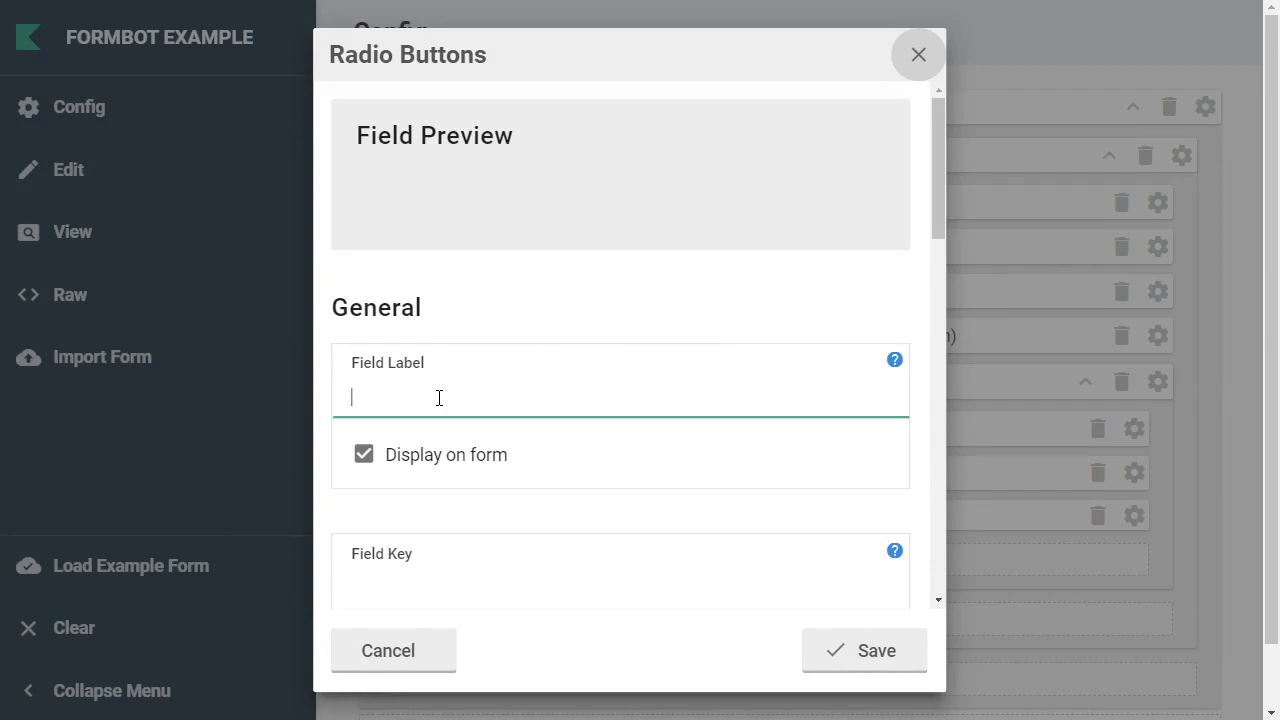
text(Hospital)
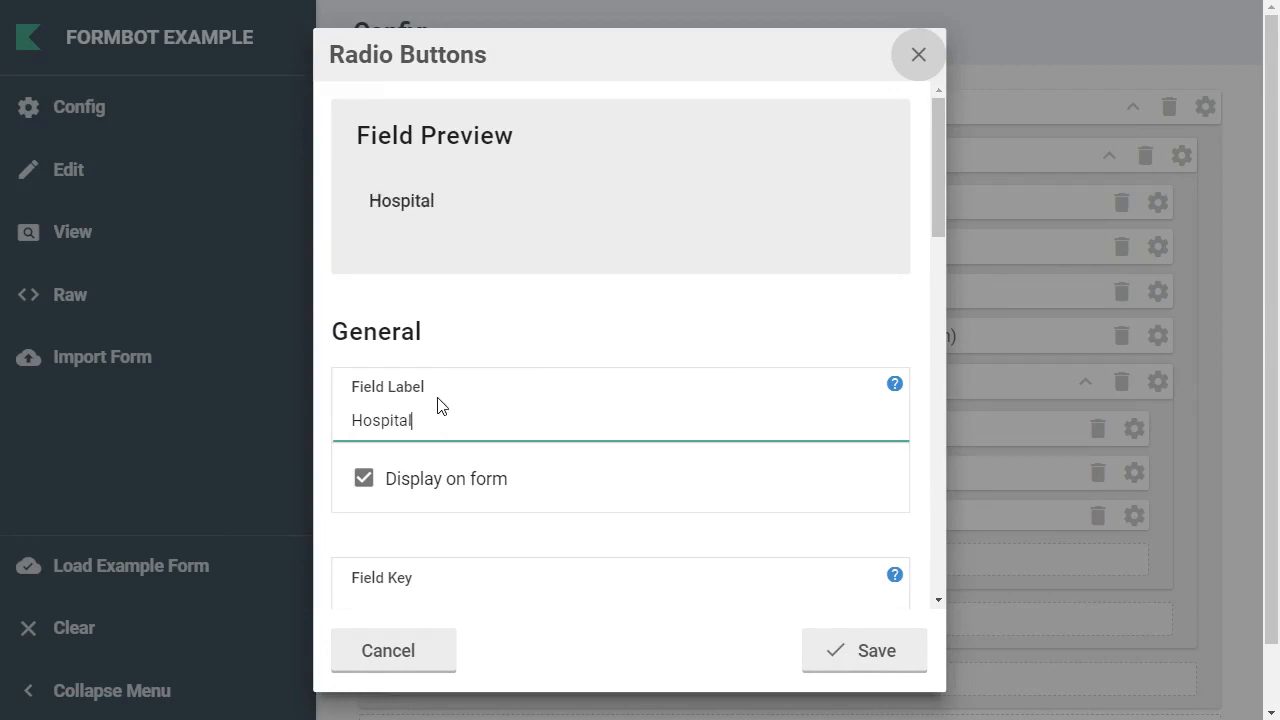
text(ity?)
click(437, 486)
Step: Set the Hospitality? field's long label to "Does your project include hospitality expenses?"
scroll(437, 486, down, 3)
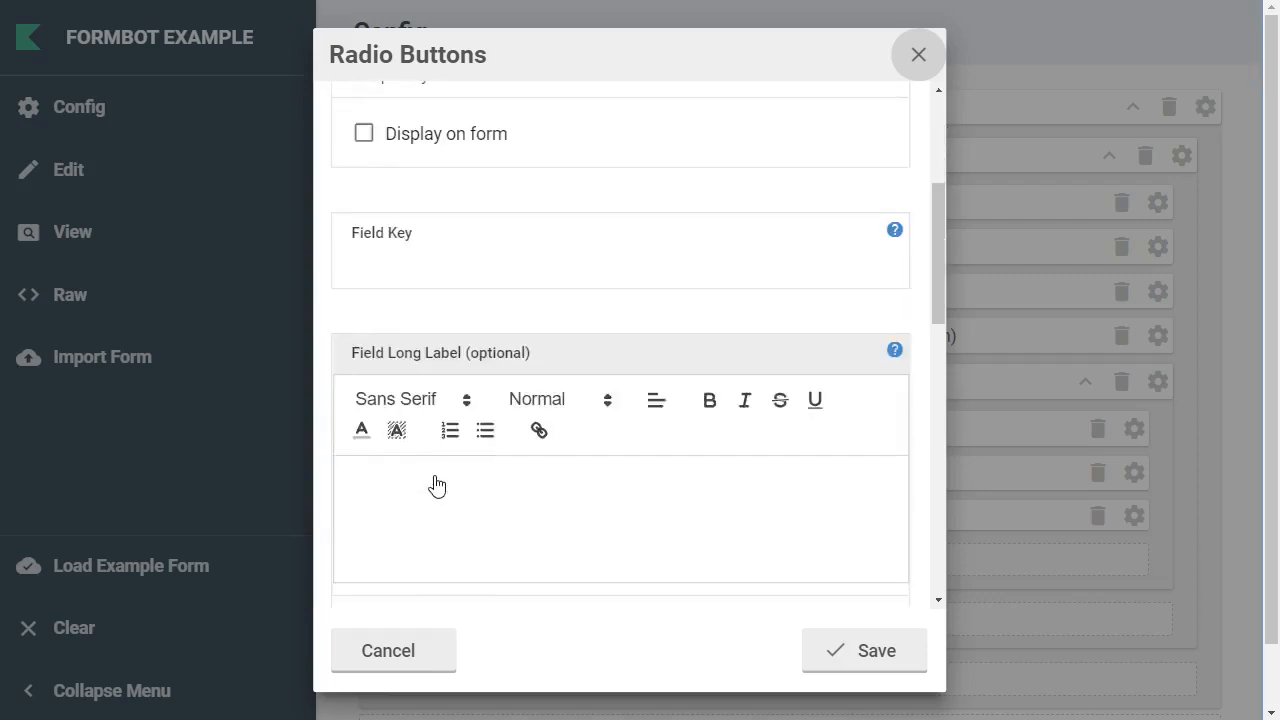
click(435, 457)
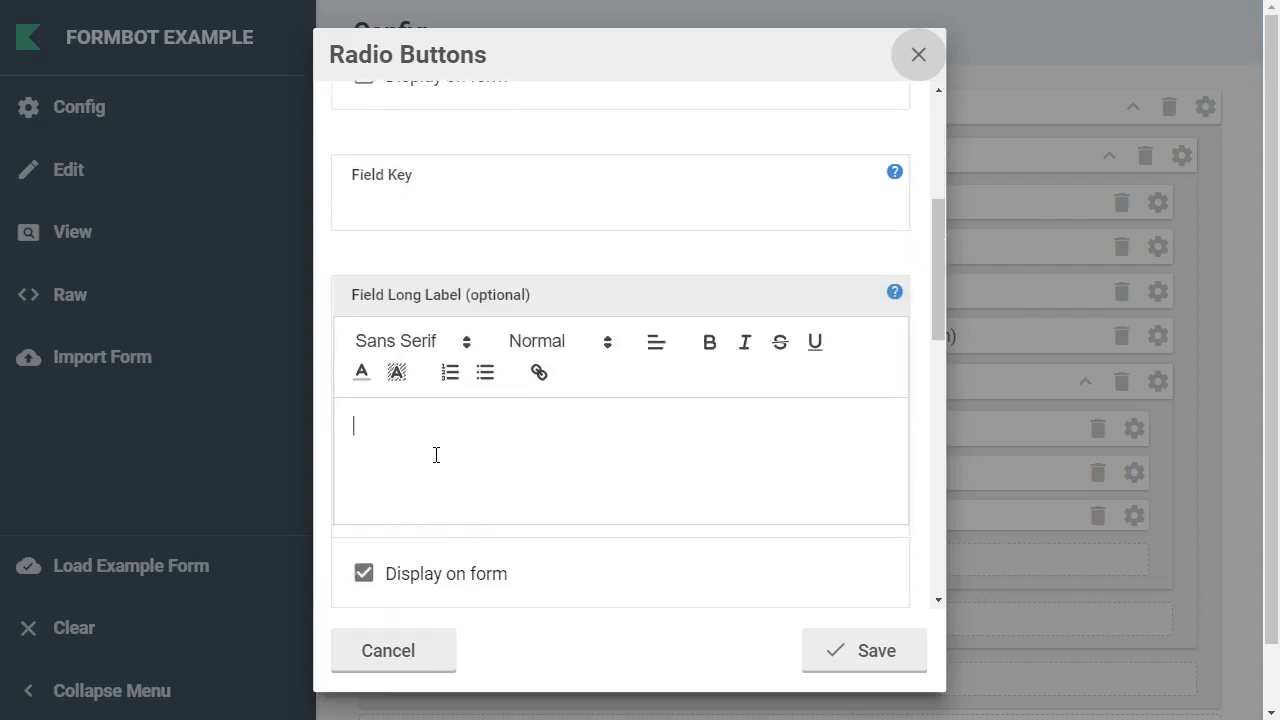
text(Does your project include hospitality expense)
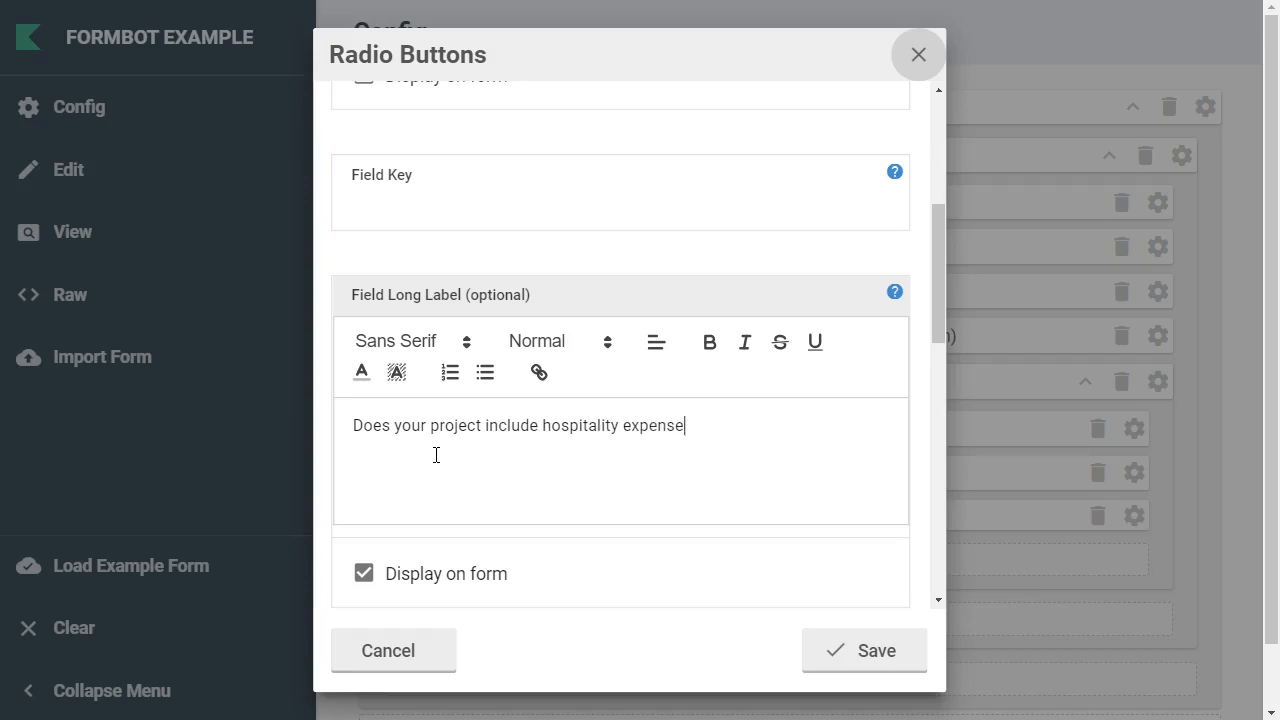
text(s?)
Step: Give the Hospitality? radio buttons the two options "Yes" and "No", and save the field
scroll(436, 455, down, 2)
scroll(437, 463, down, 3)
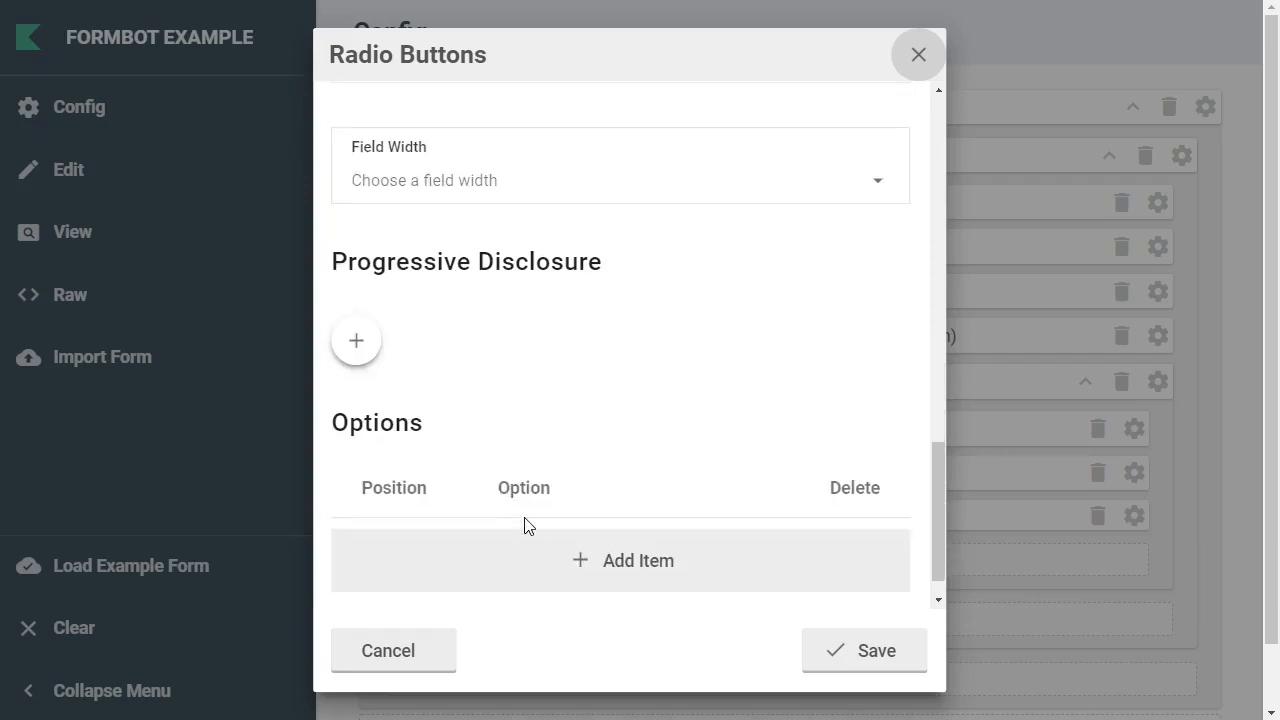
click(542, 538)
scroll(560, 545, down, 1)
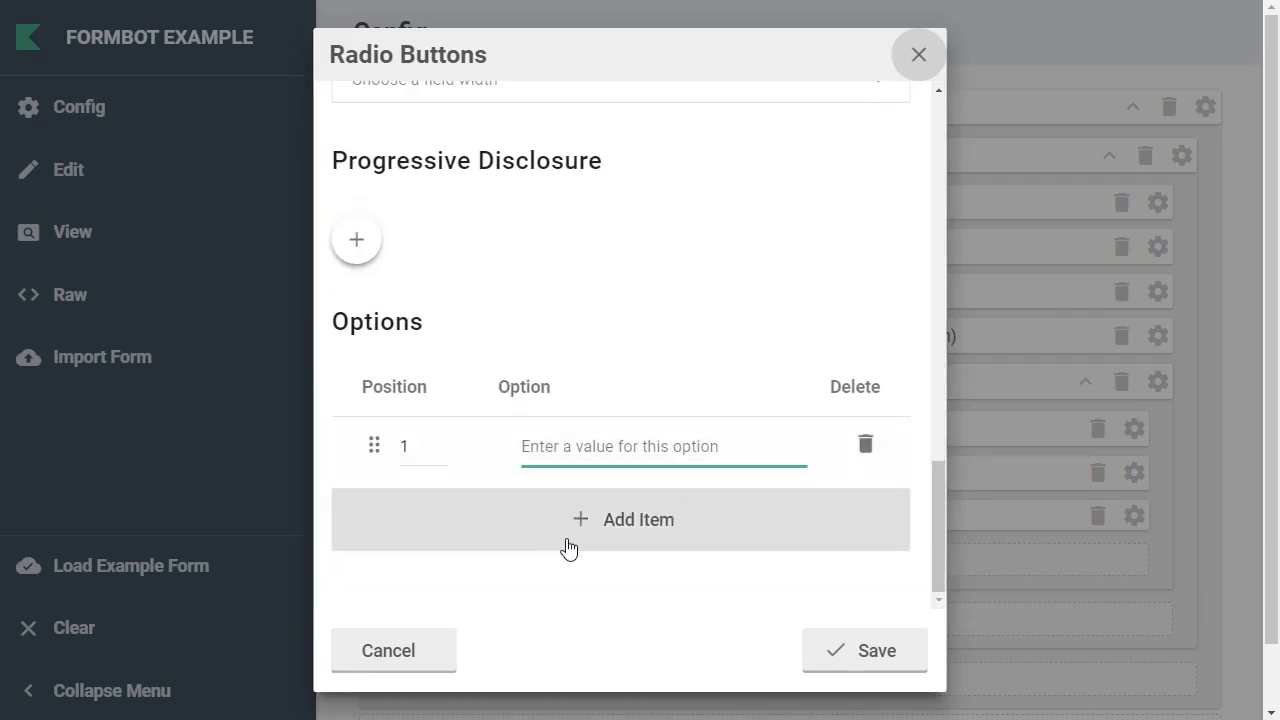
click(568, 540)
click(580, 434)
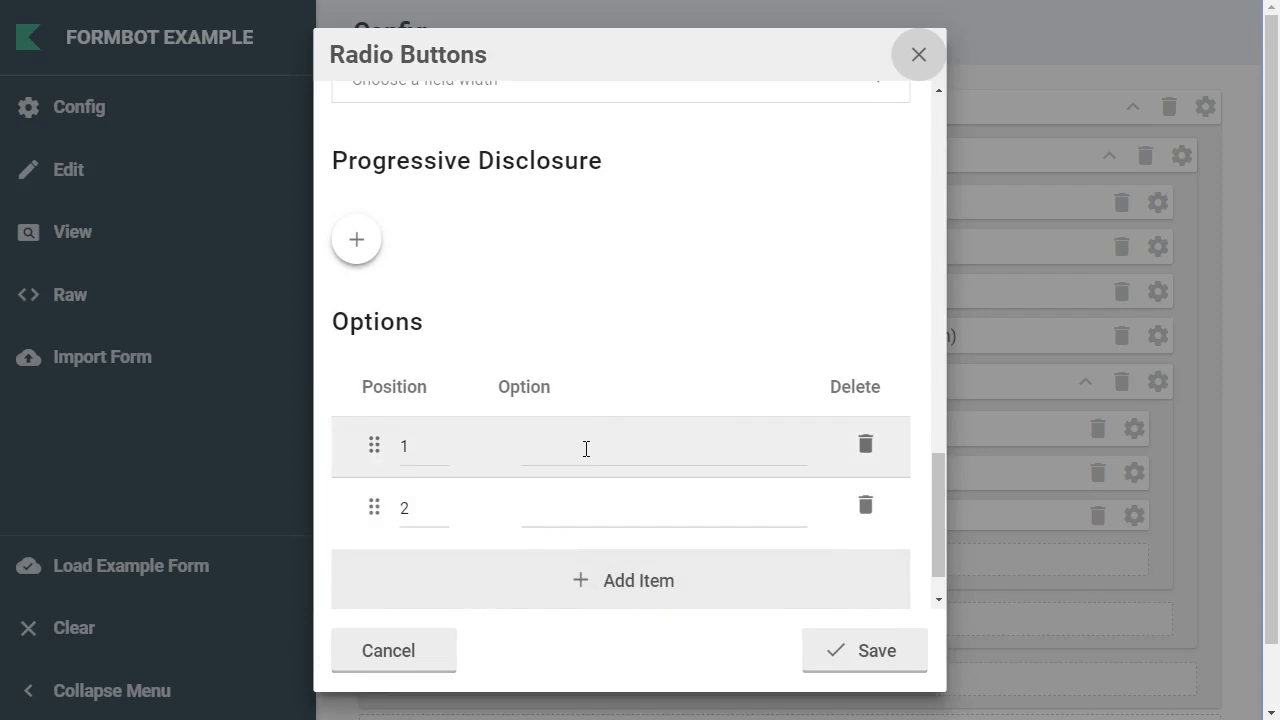
click(600, 454)
text(Yes)
key(Tab)
key(Tab)
text(N)
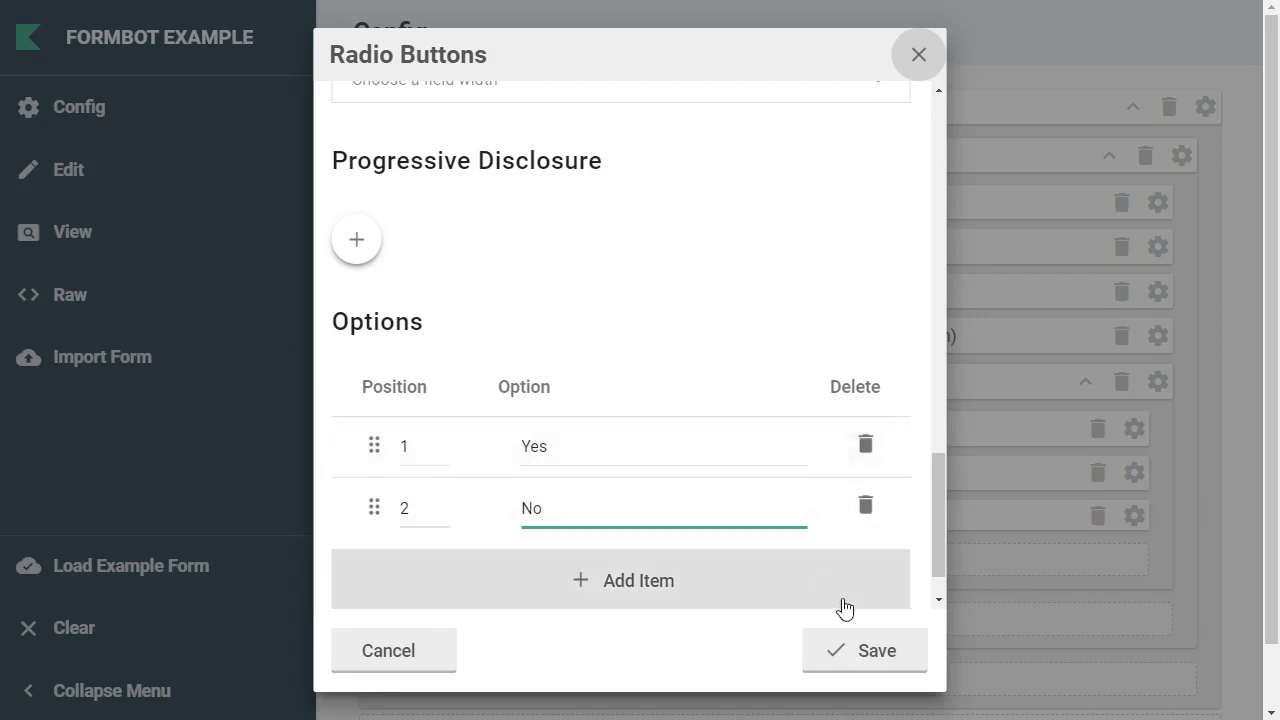
click(871, 651)
Step: Add a Text Input field labelled "Vendor ID" to the Unit Details section and turn off displaying its label on the form
click(829, 584)
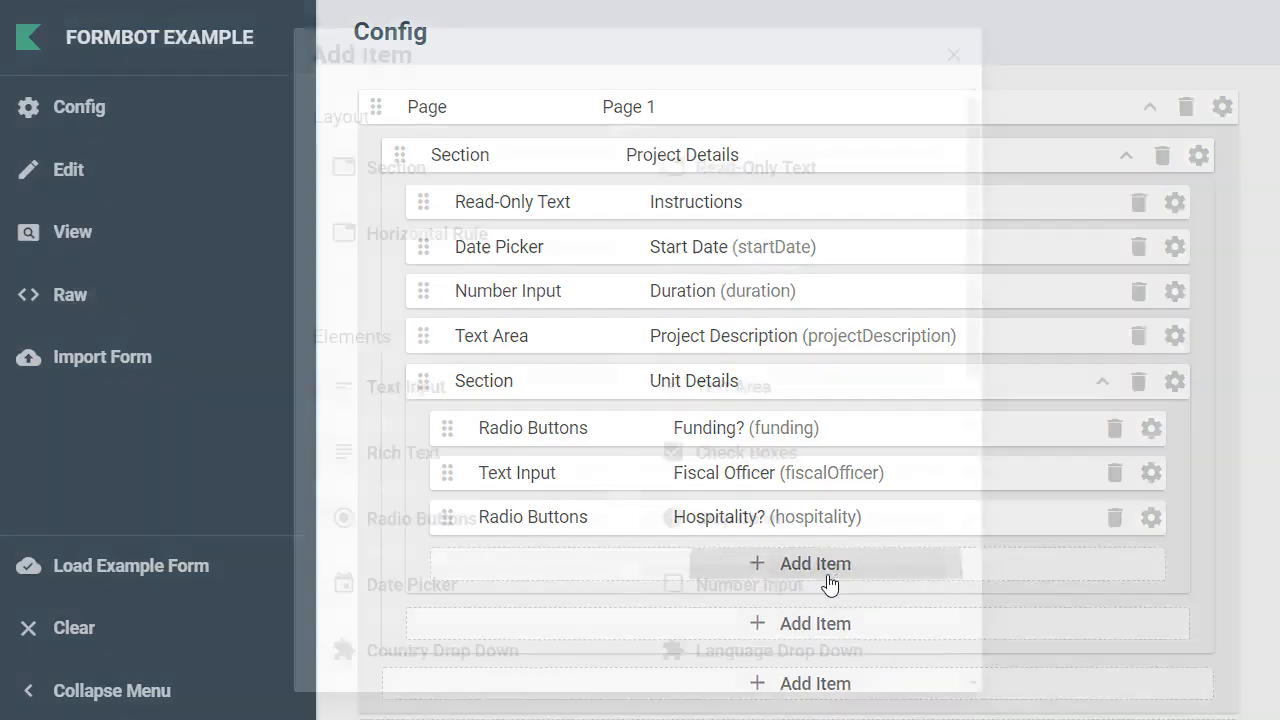
click(544, 397)
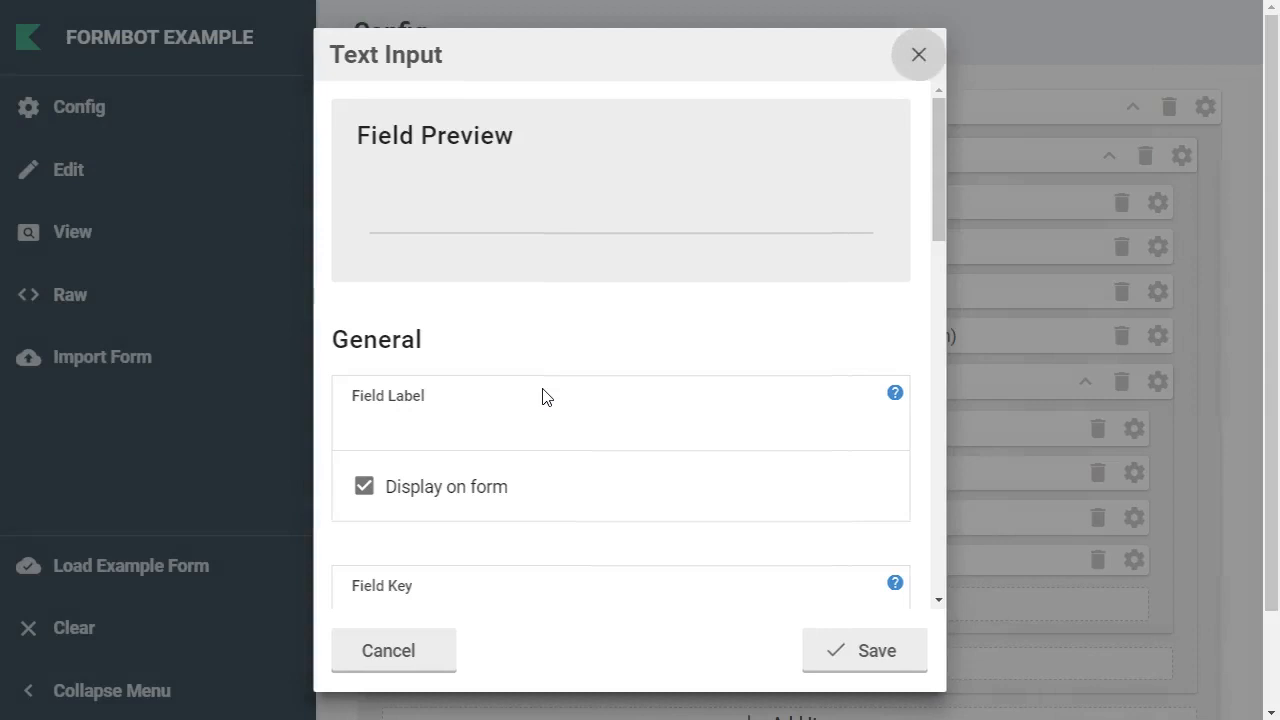
click(435, 427)
text(Vendor ID)
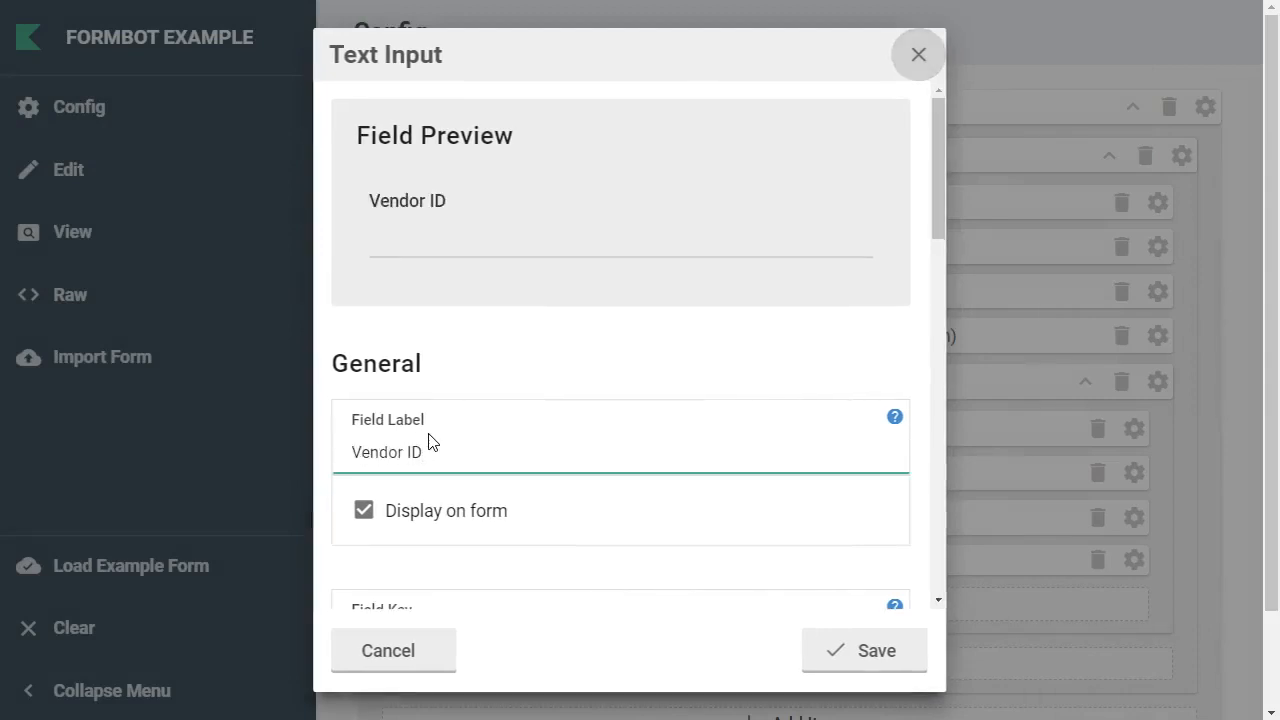
click(389, 520)
Step: Enter a long label for the Vendor ID field asking which approved vendor is being used for hospitality services
scroll(389, 520, down, 4)
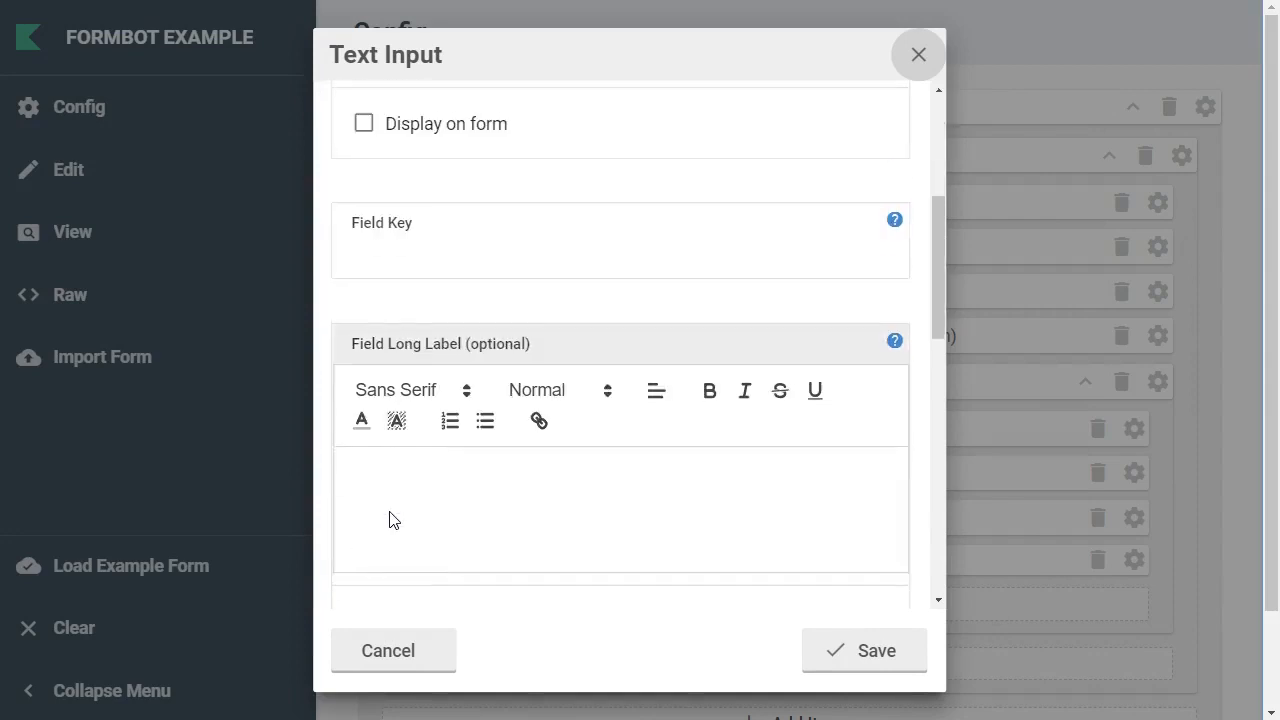
click(438, 490)
text(W)
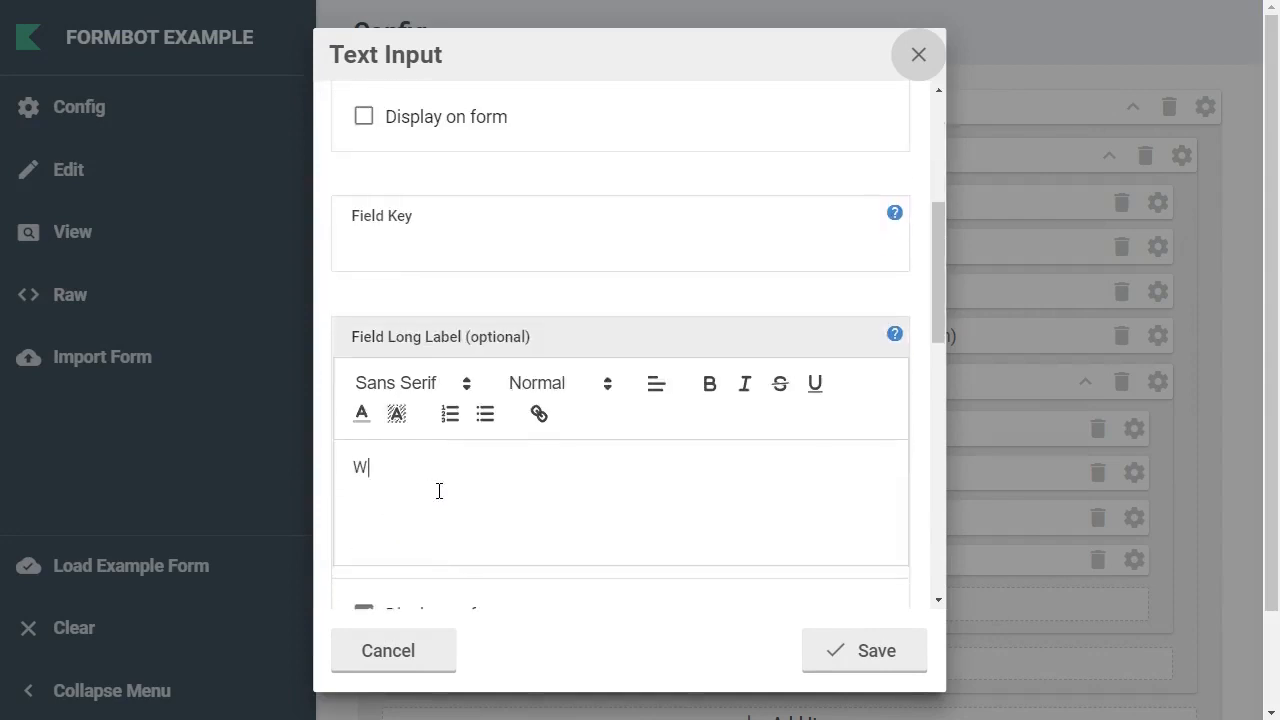
text(hat is the approved vendor your re usi)
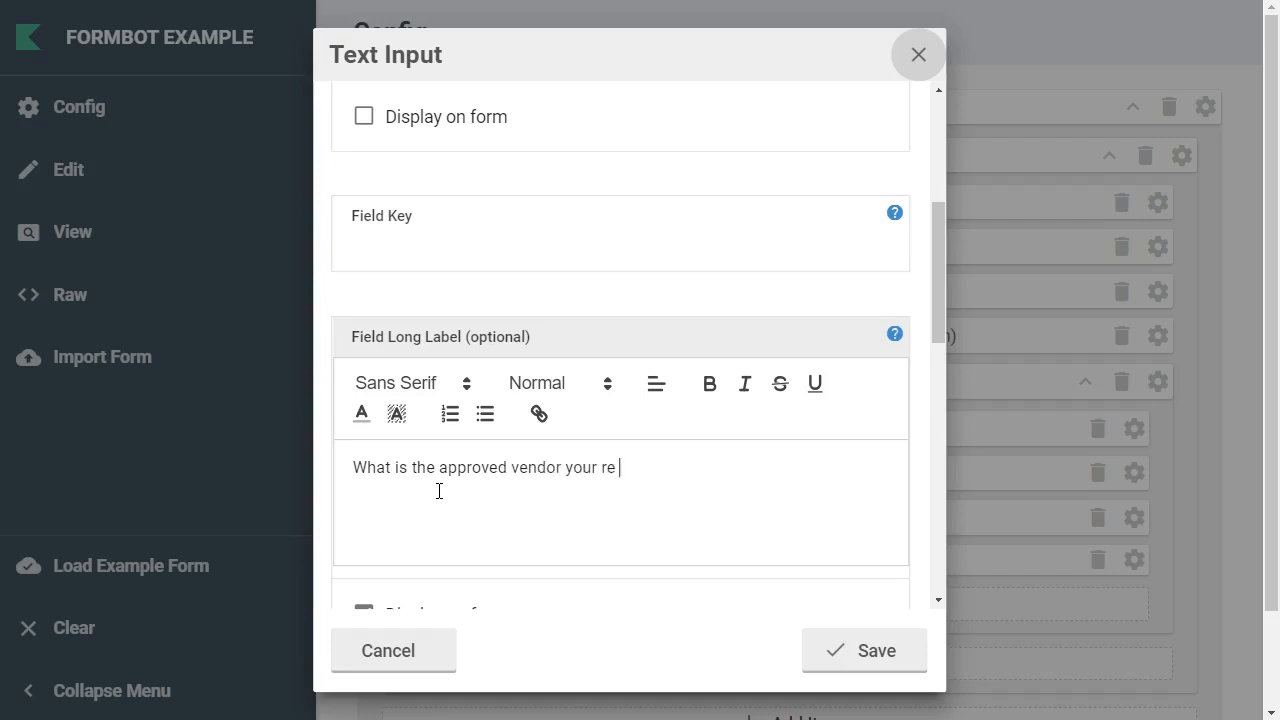
key(BackSpace)
key(BackSpace)
key(BackSpace)
key(BackSpace)
key(BackSpace)
key(BackSpace)
text(are using for hosp)
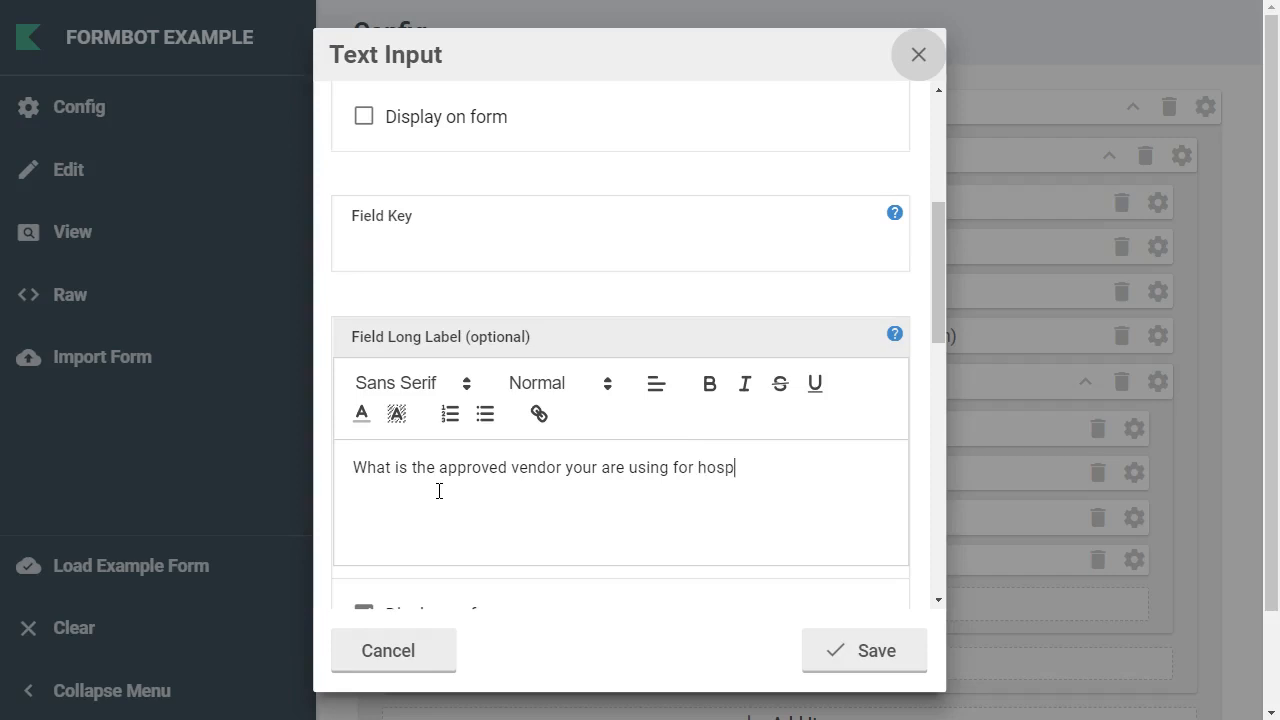
text(tiality services.)
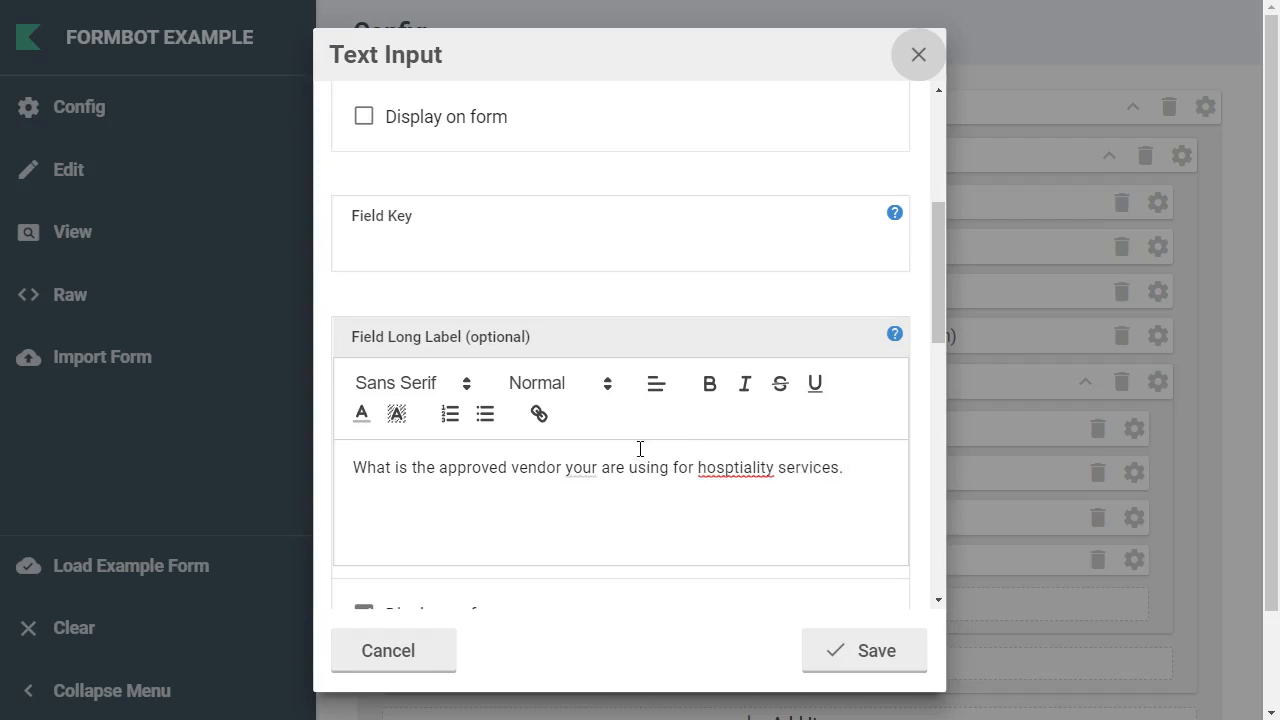
Step: Correct the Vendor ID long label to read "What is the approved vendor you are using for hospitality services."
right_click(581, 474)
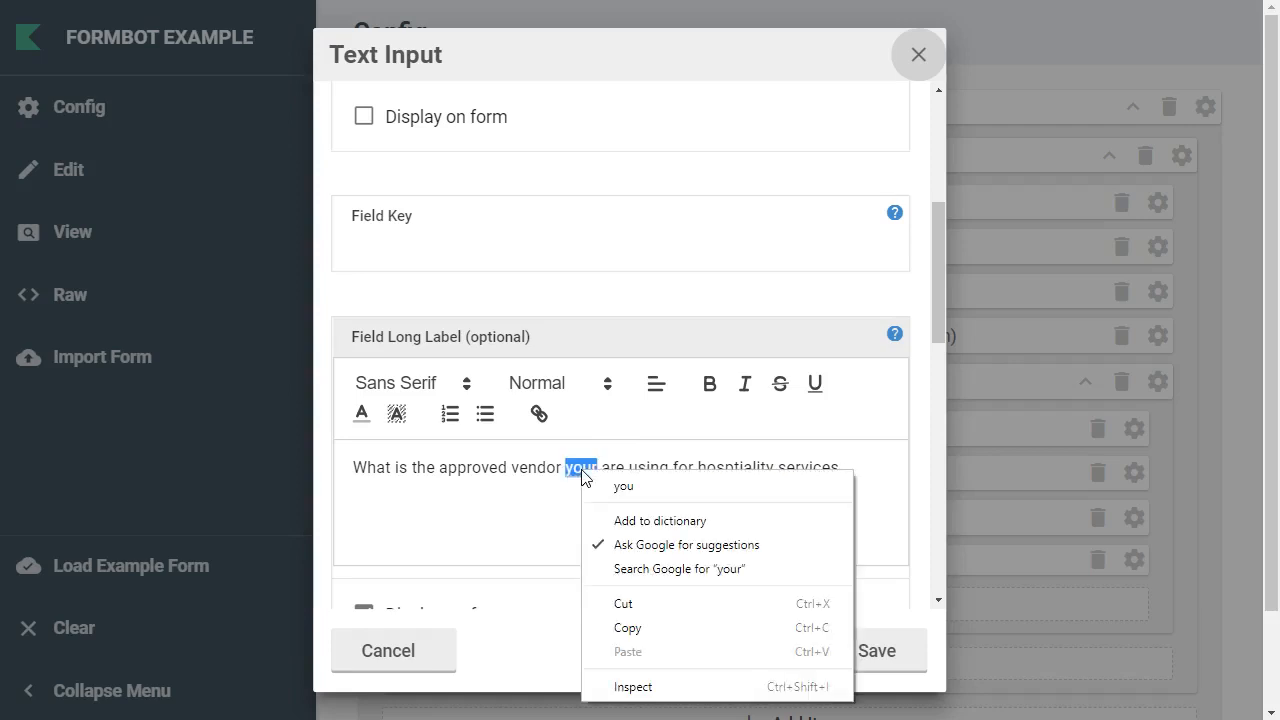
click(578, 468)
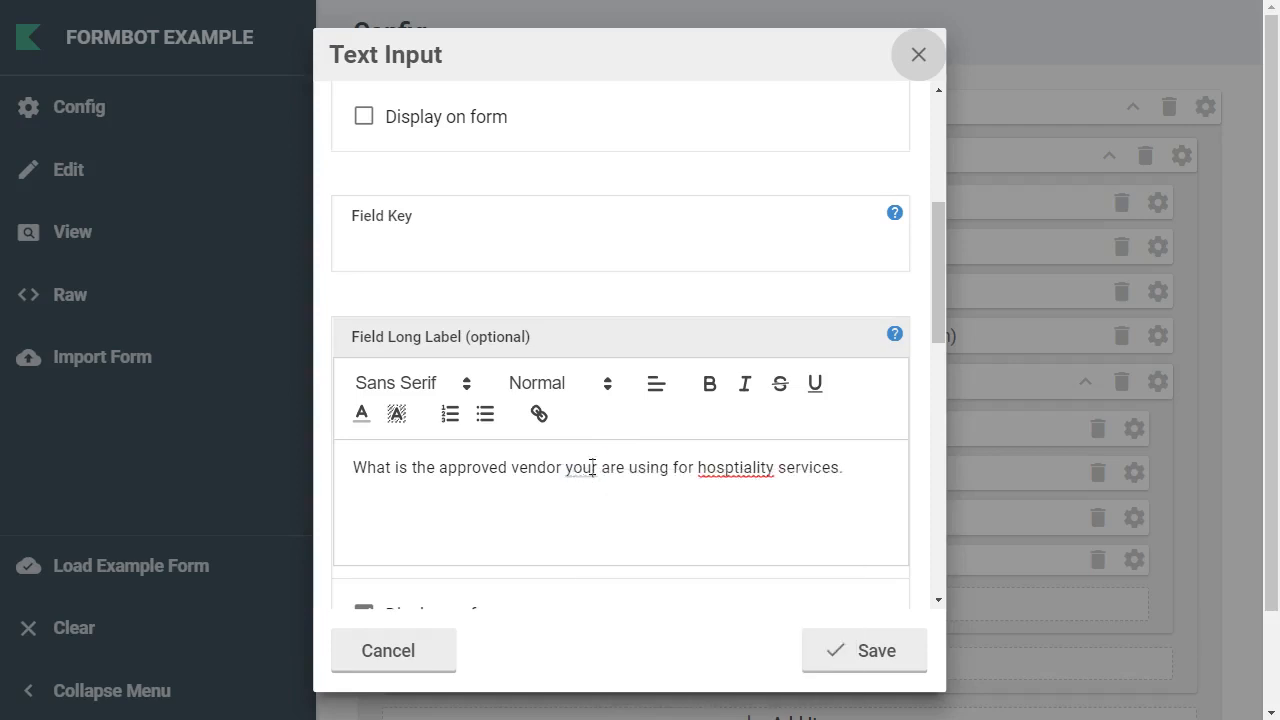
text('re)
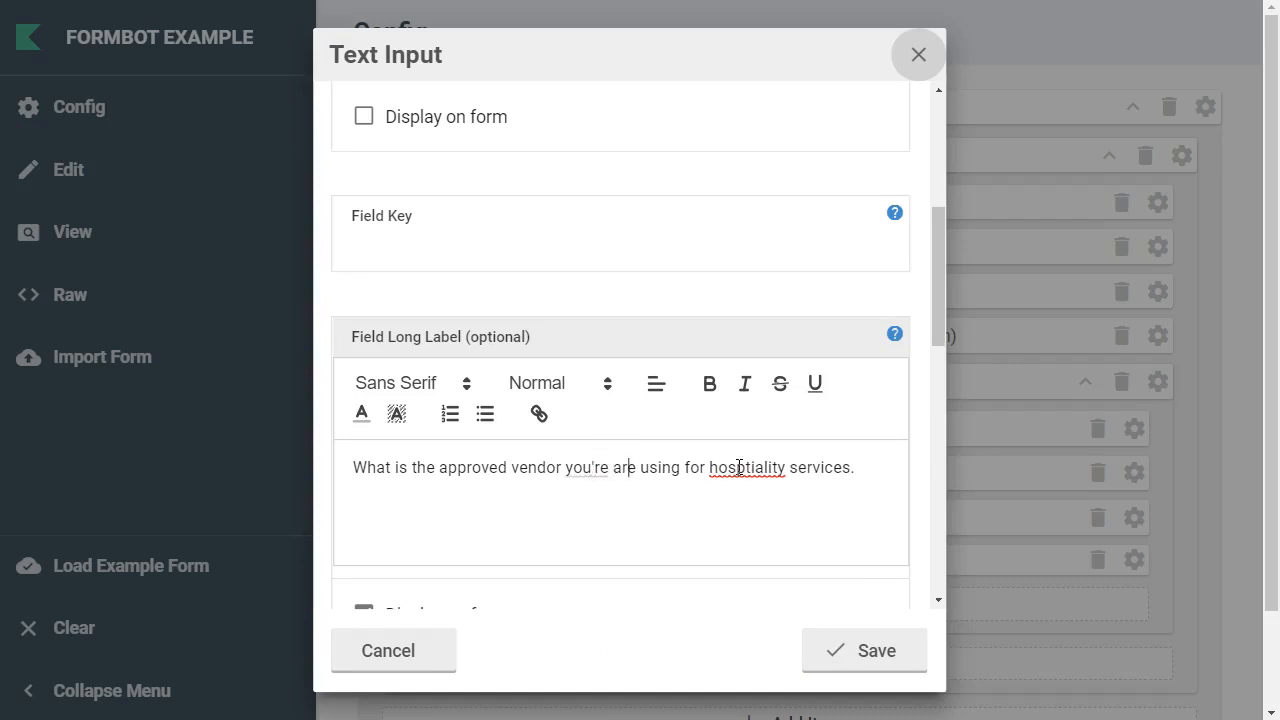
key(Left)
key(Left)
key(BackSpace)
key(BackSpace)
key(BackSpace)
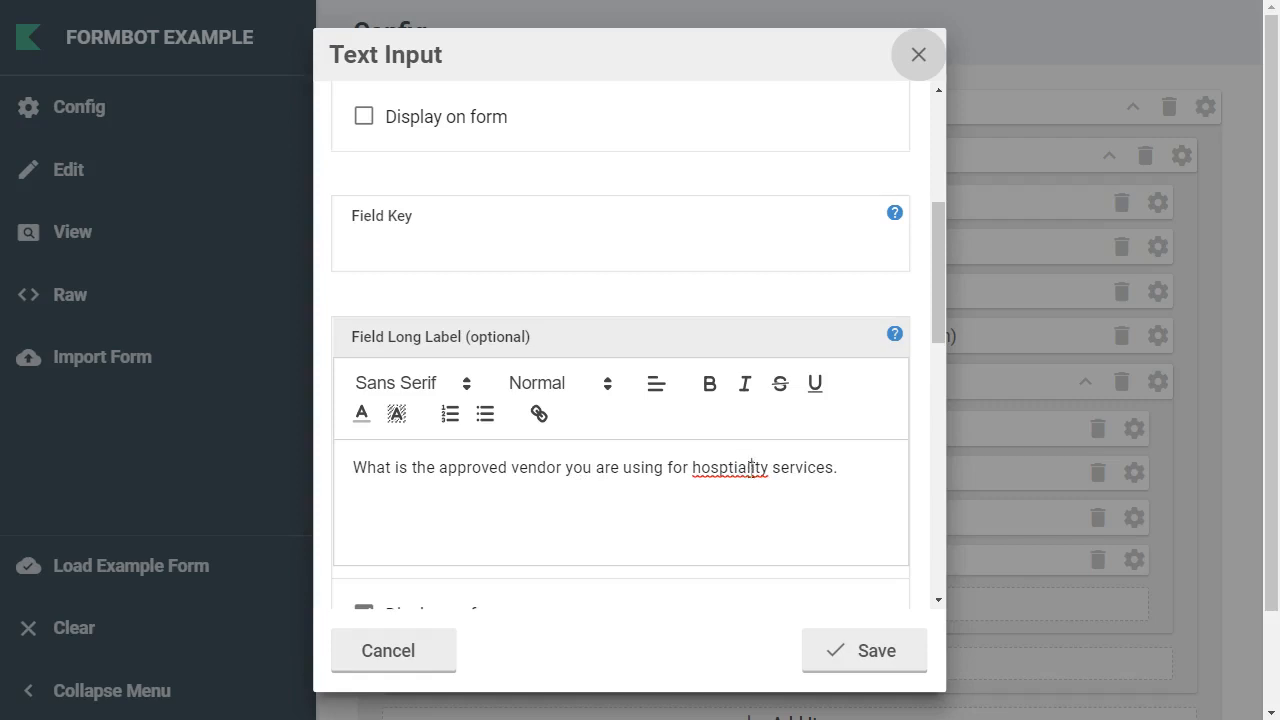
right_click(754, 472)
click(786, 486)
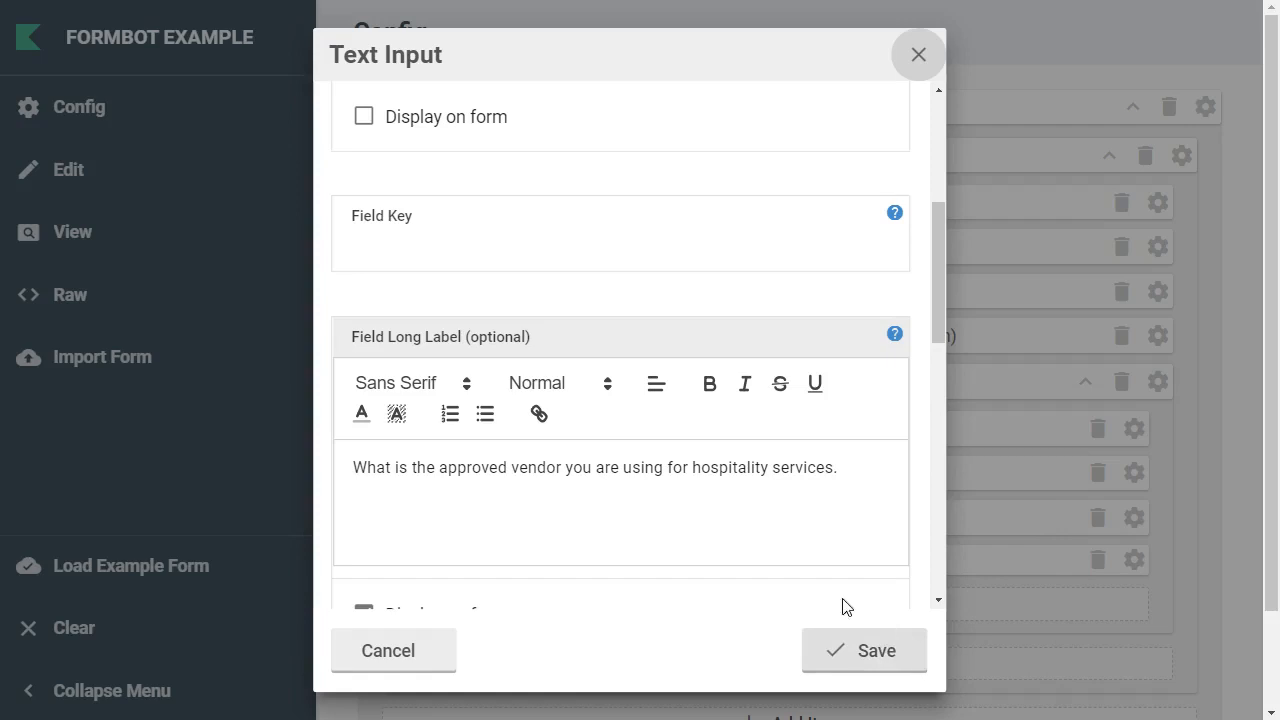
Step: Add a progressive disclosure condition showing Vendor ID only when "Hospitality?" is "Yes", and save the field
scroll(737, 494, down, 3)
scroll(739, 494, down, 5)
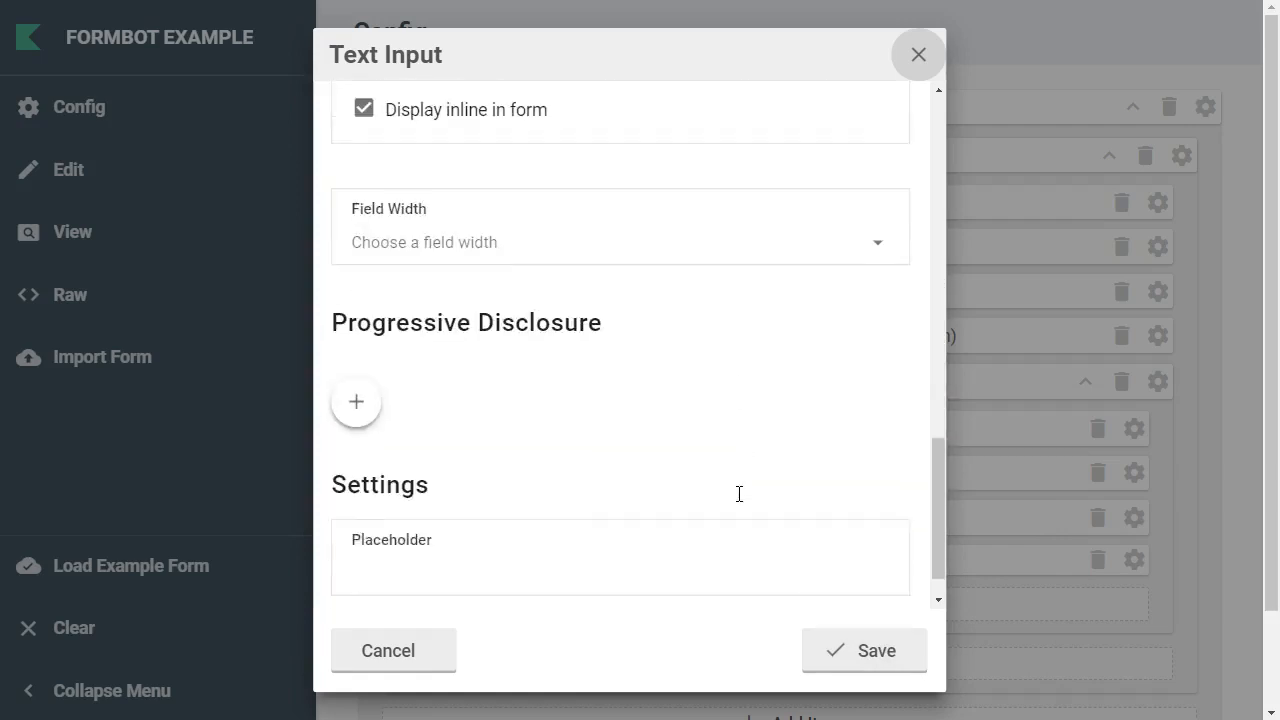
click(355, 381)
click(471, 380)
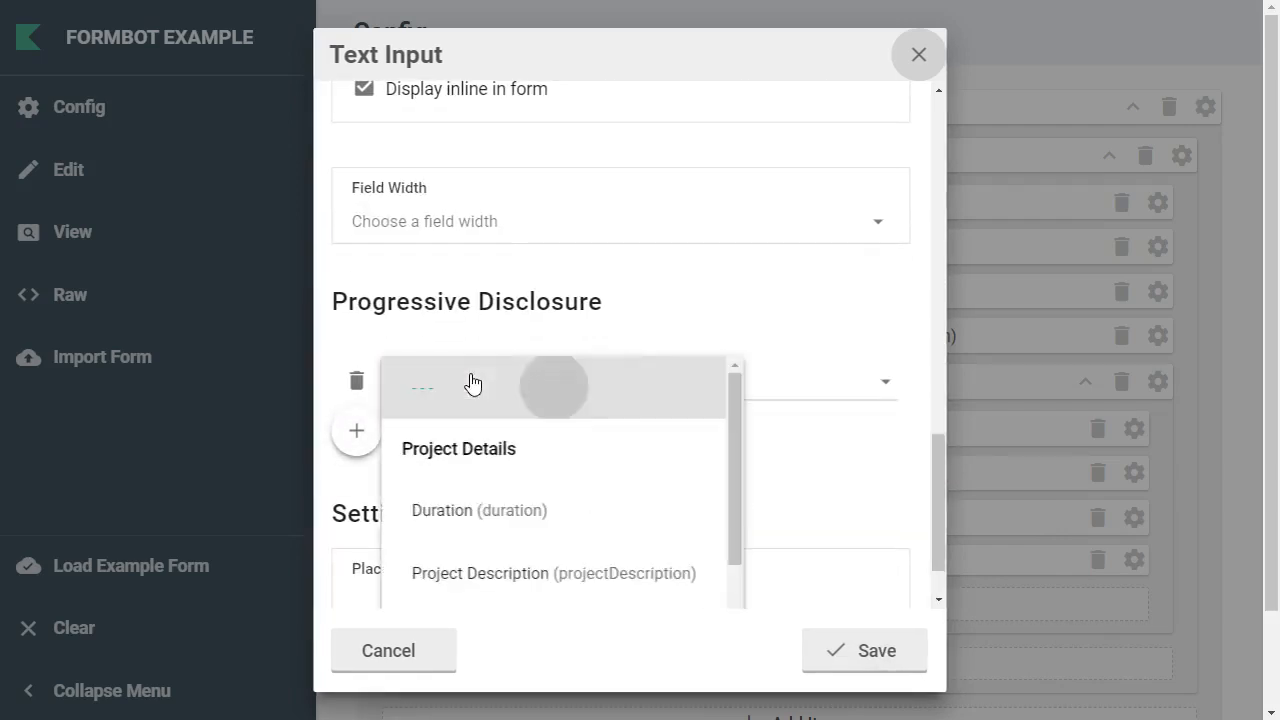
scroll(547, 498, down, 2)
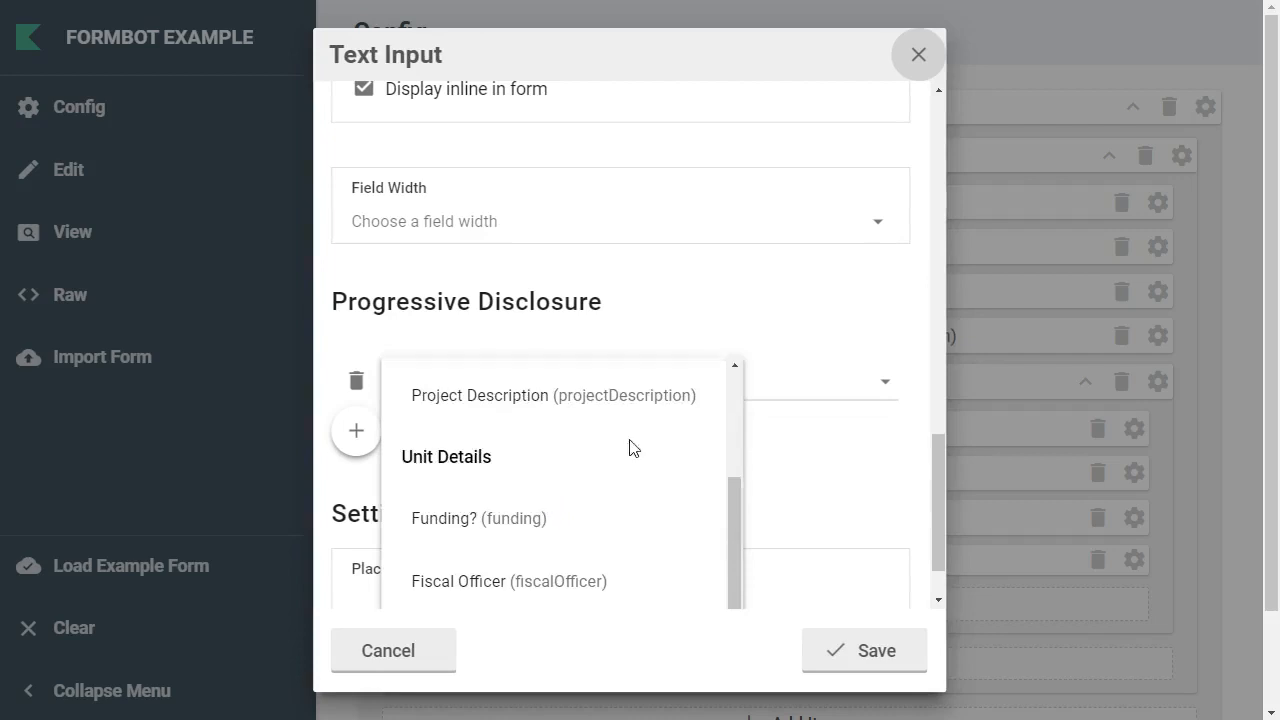
scroll(807, 469, down, 1)
click(546, 591)
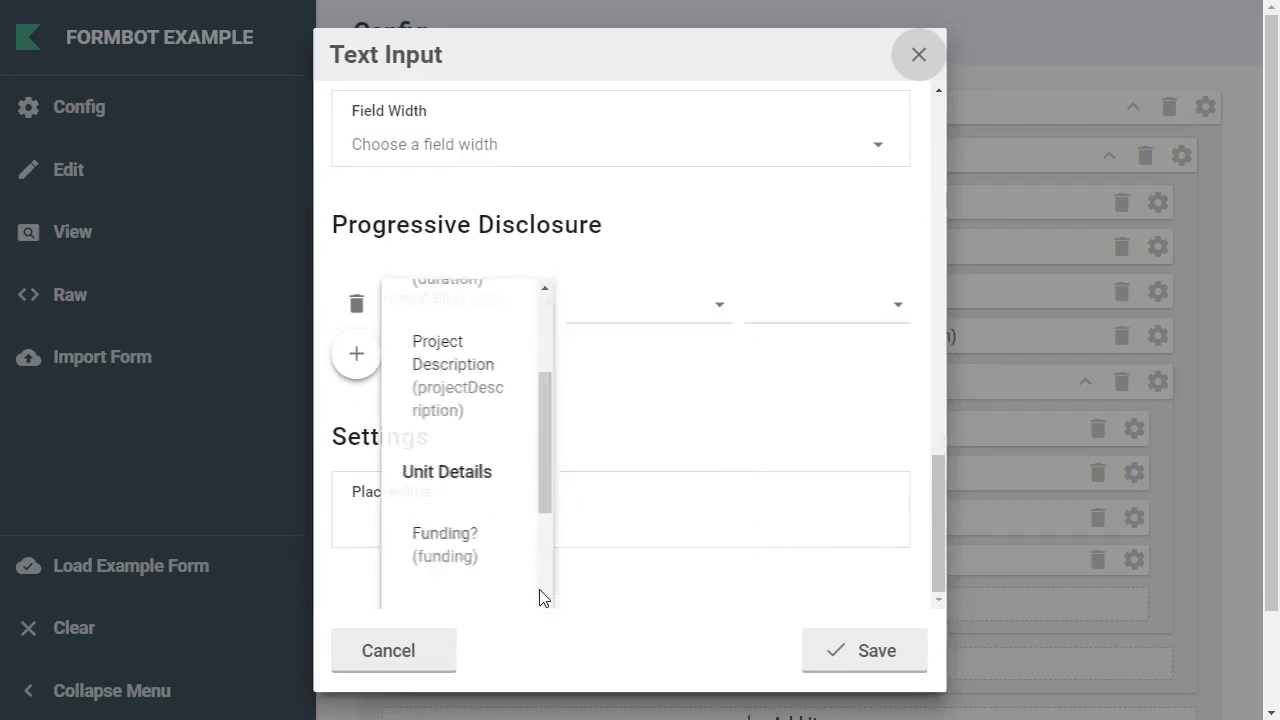
click(633, 316)
click(654, 378)
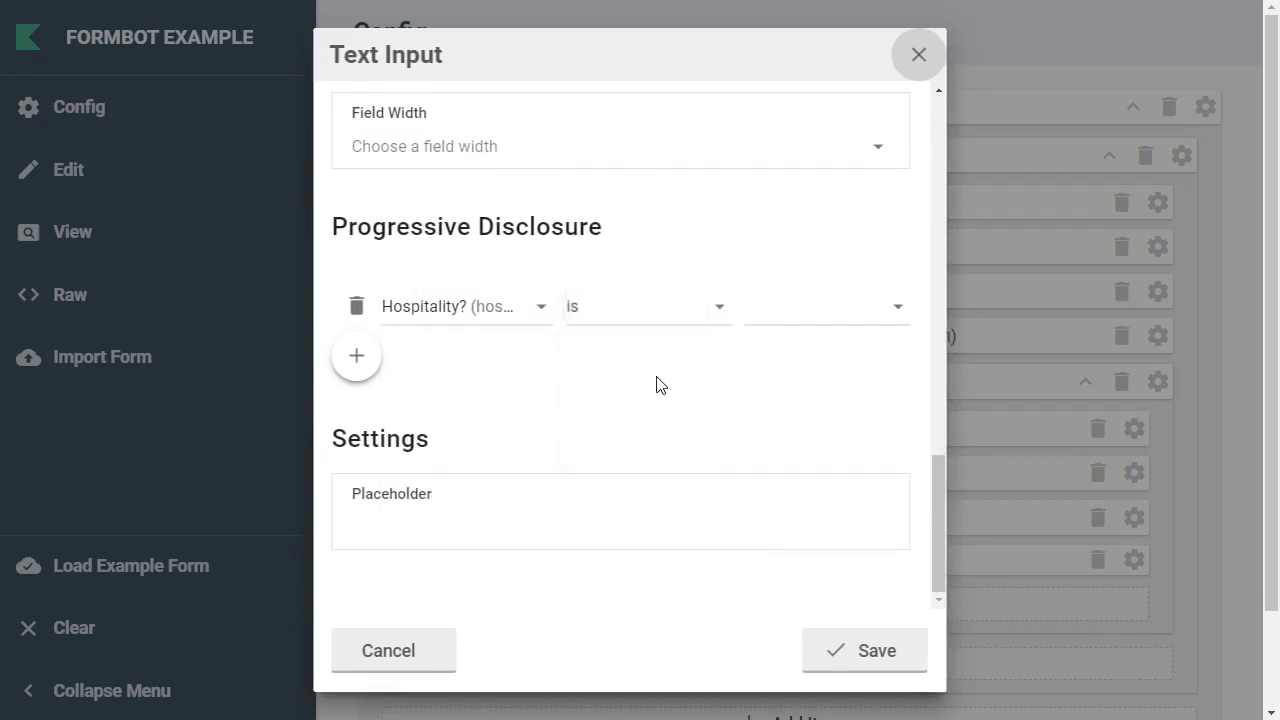
click(795, 318)
click(805, 370)
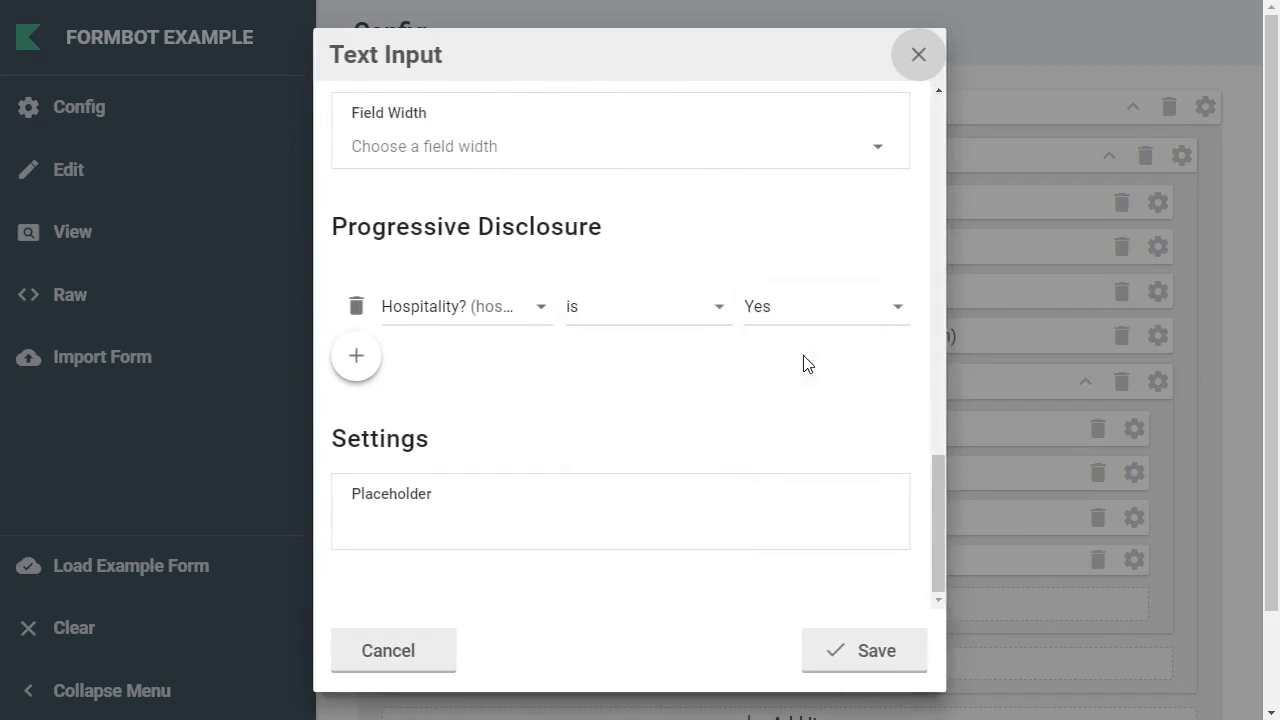
click(878, 655)
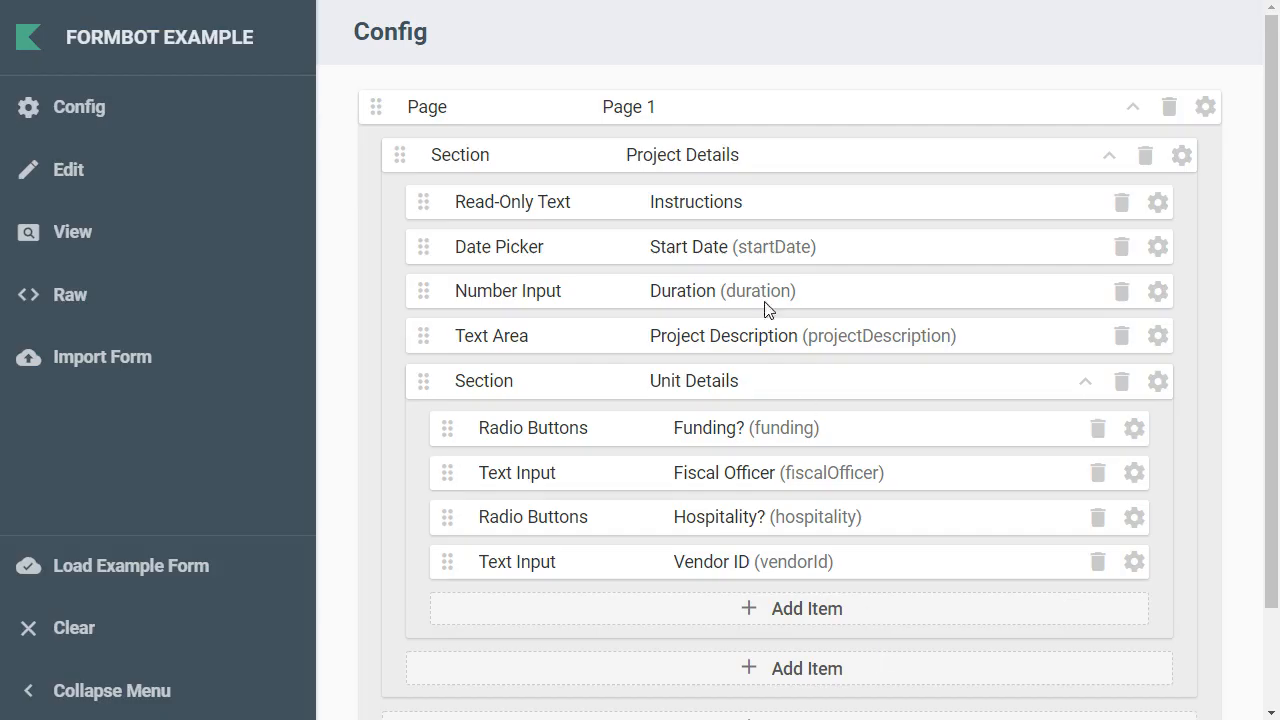
Step: Test the form in Edit mode by answering "Yes" to both the unit funding and hospitality expenses questions
click(123, 184)
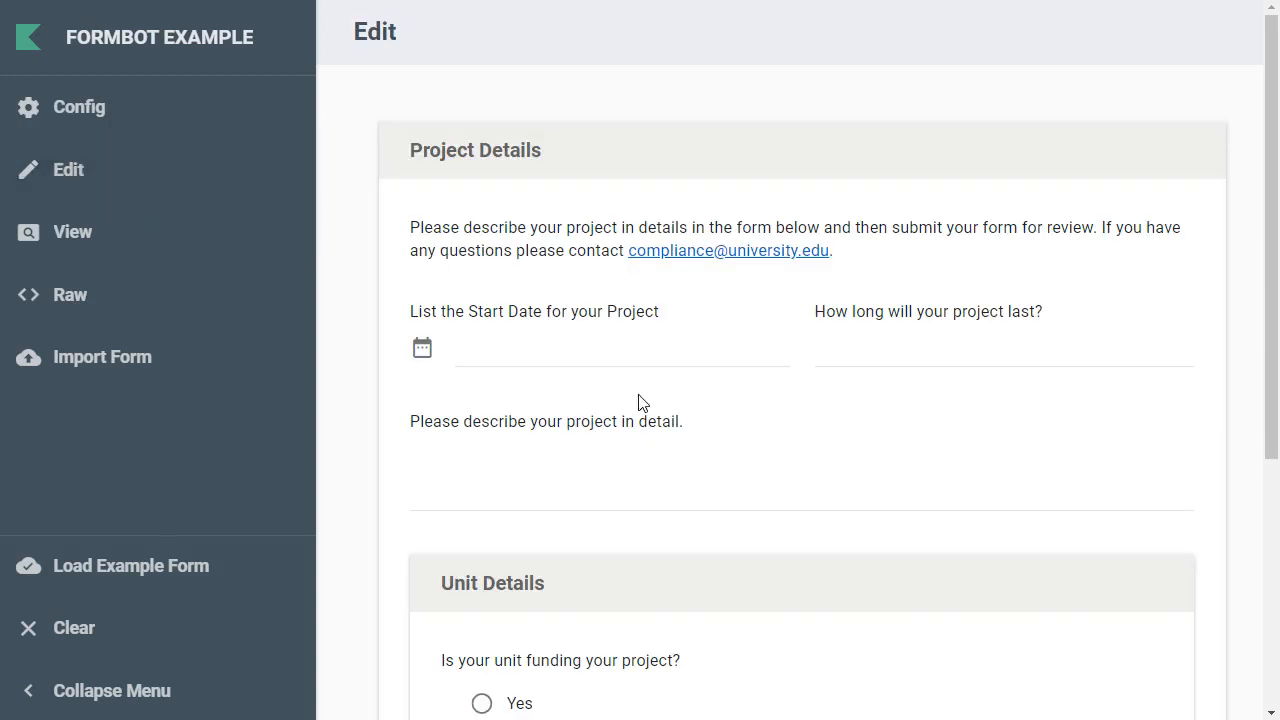
scroll(640, 403, down, 4)
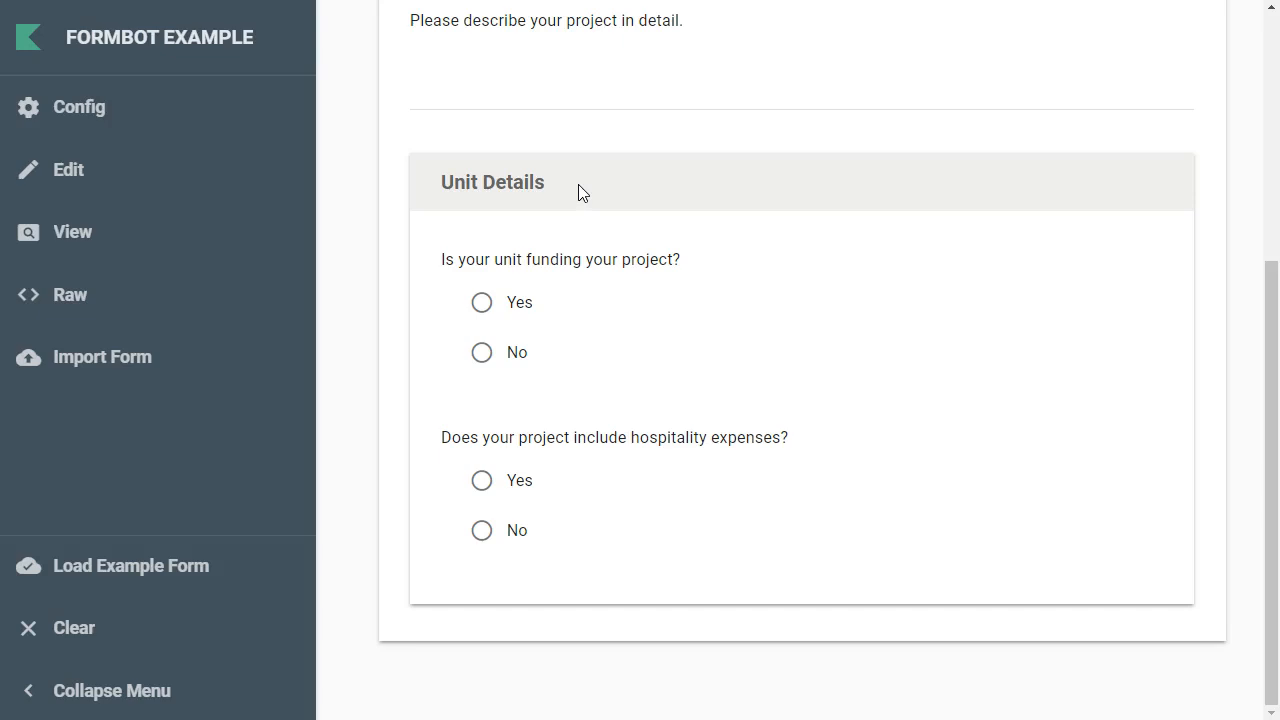
click(473, 314)
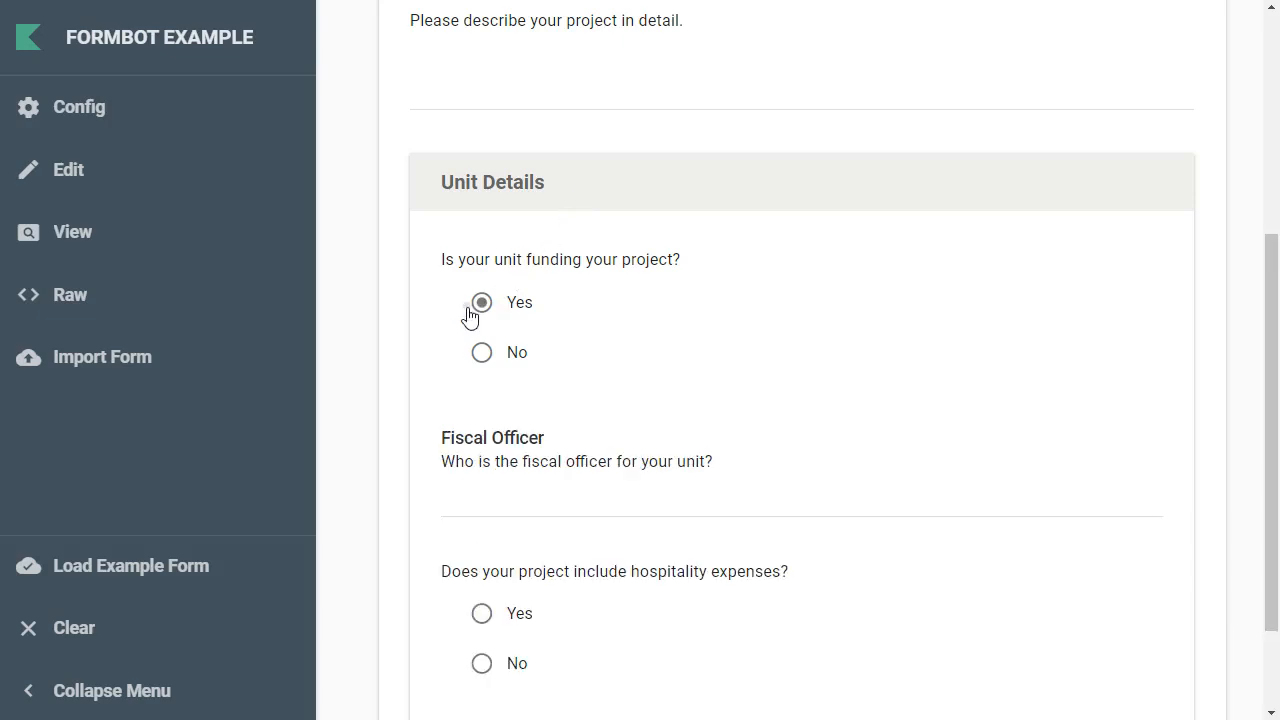
scroll(574, 494, down, 2)
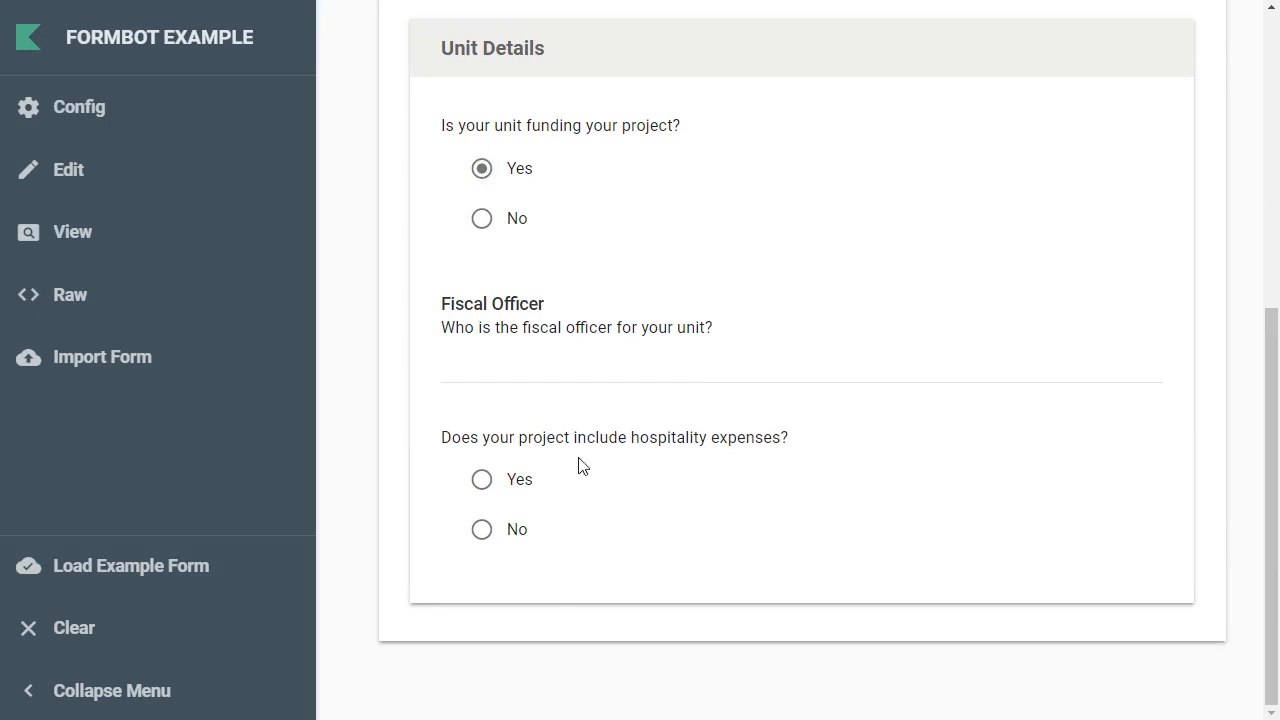
click(482, 481)
scroll(678, 490, up, 2)
scroll(678, 490, down, 2)
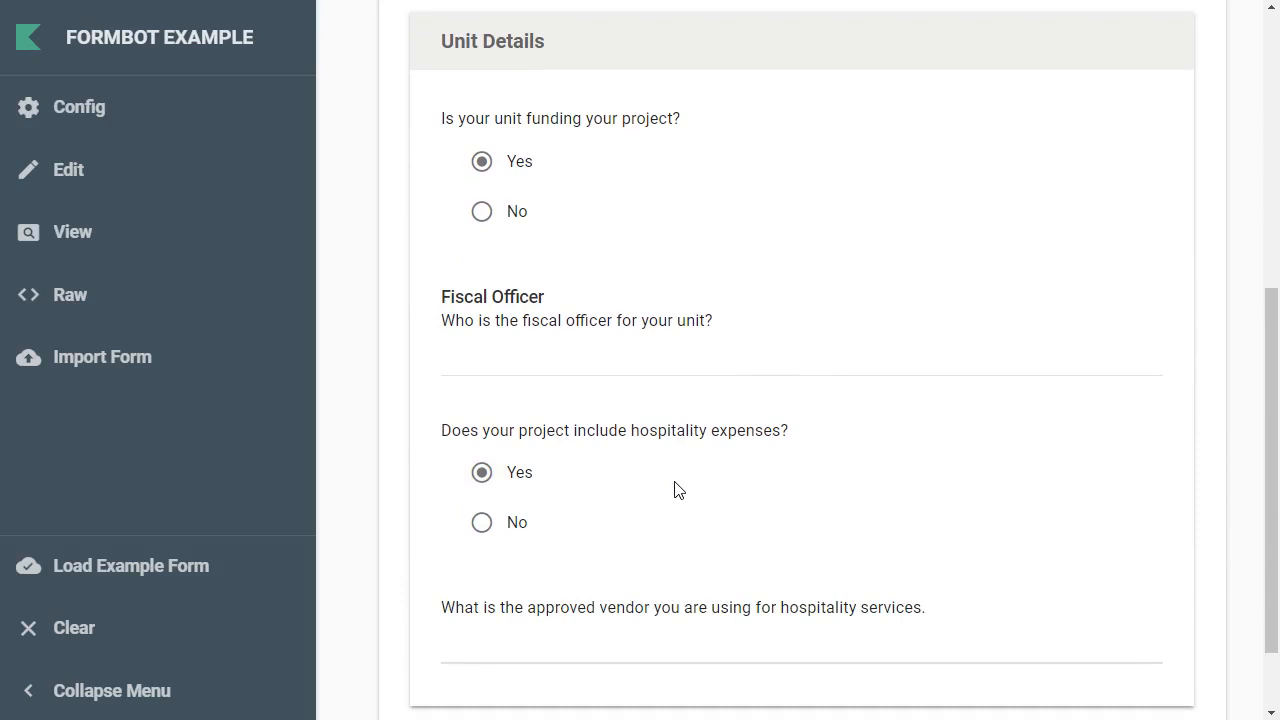
Step: Return to the form configuration, turn off displaying the Fiscal Officer field's label on the form, and save the field
click(130, 121)
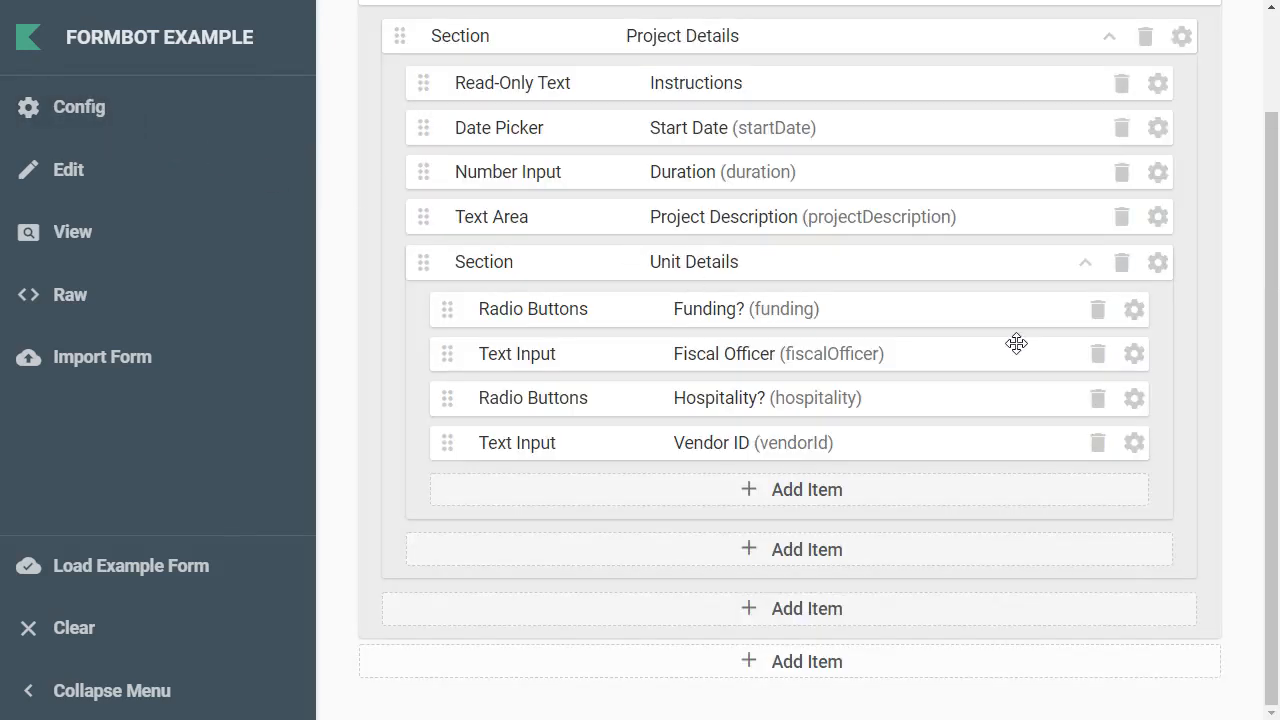
click(1134, 354)
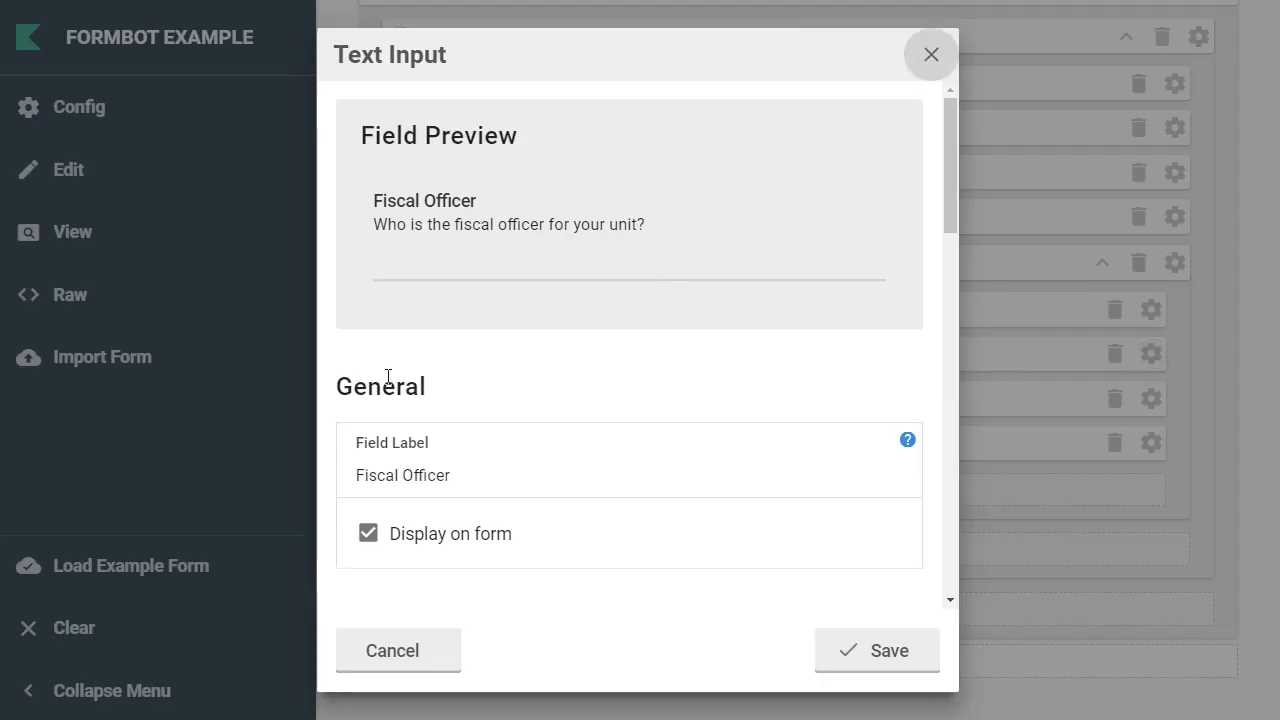
click(393, 534)
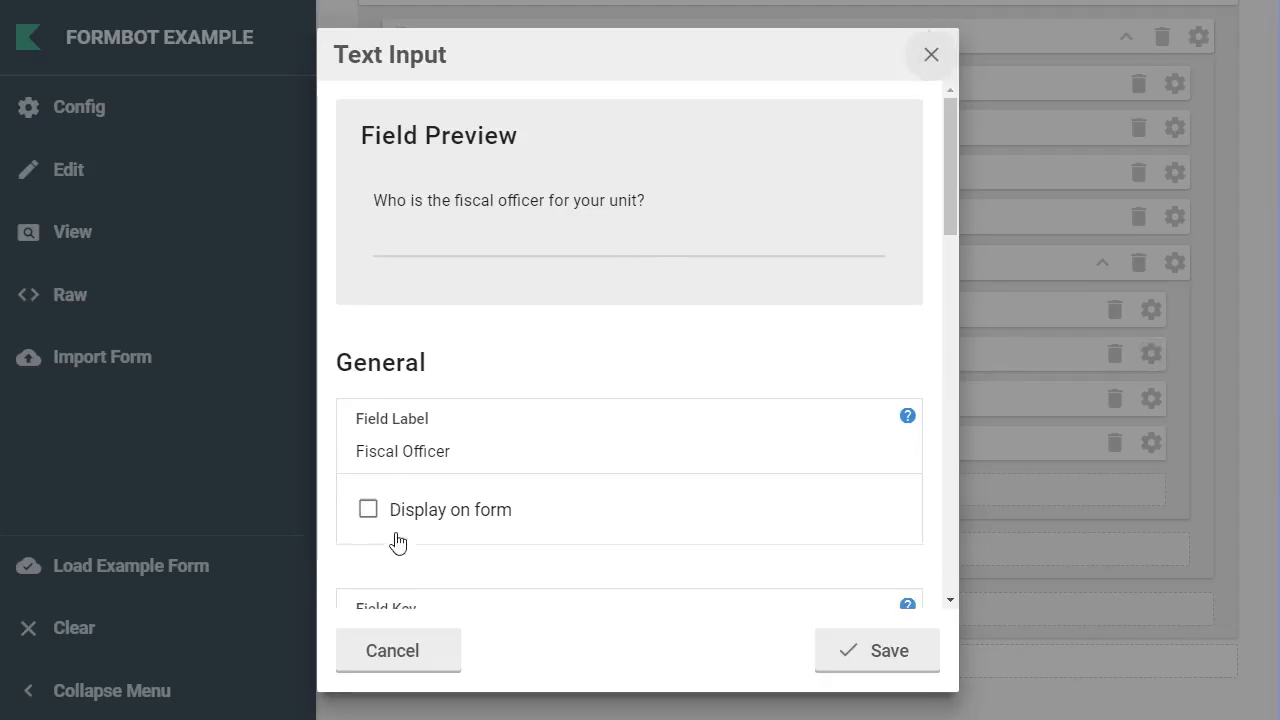
click(864, 652)
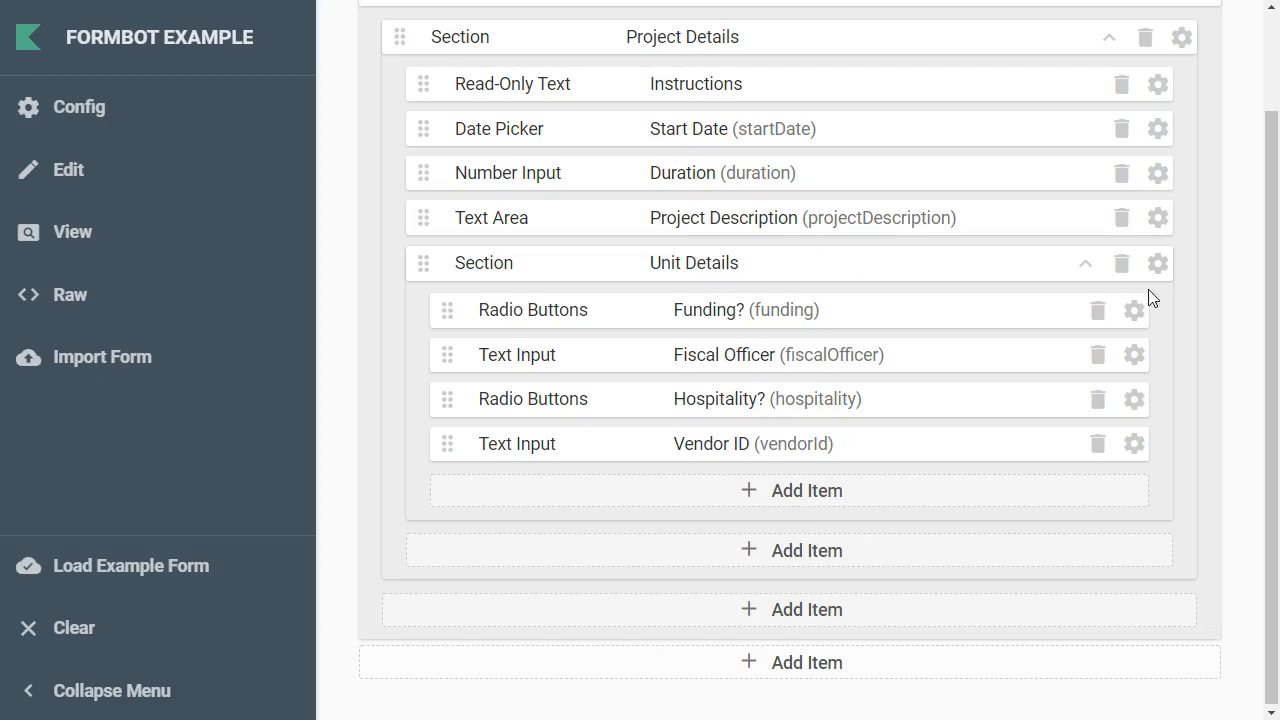
Step: Turn off Show Wrapper for the nested Unit Details section and save the section
click(1157, 263)
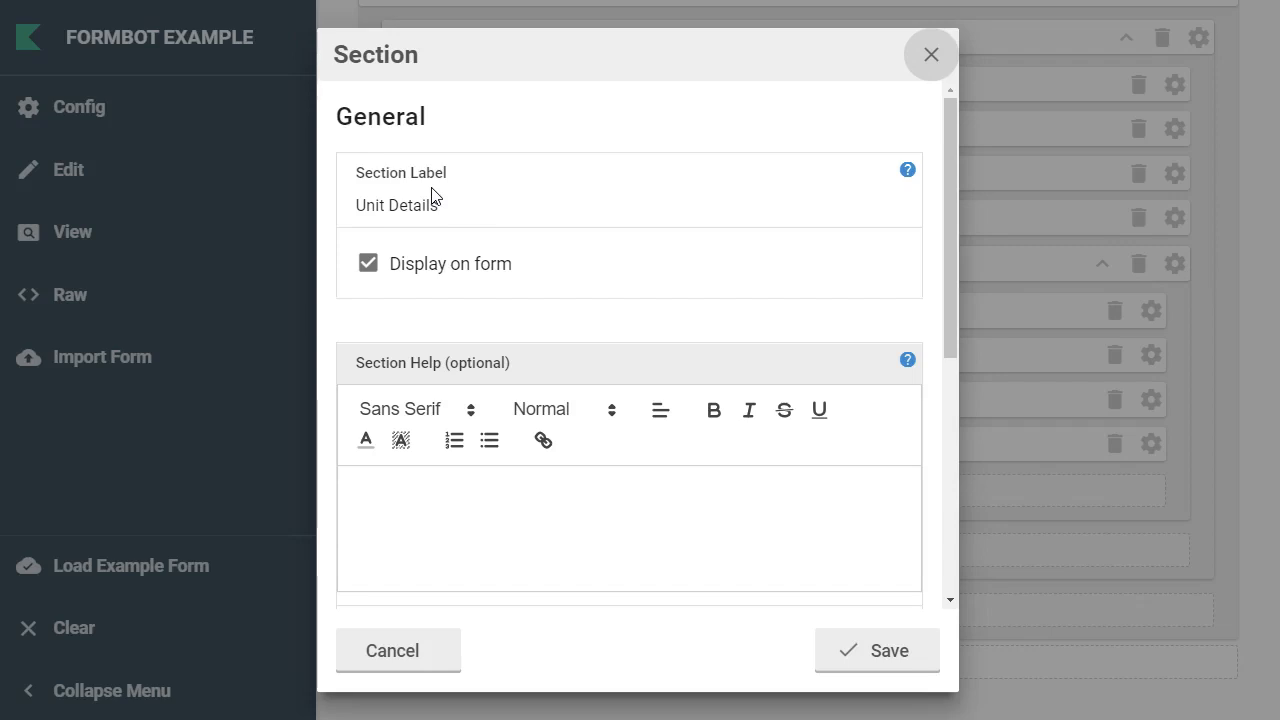
scroll(432, 195, down, 5)
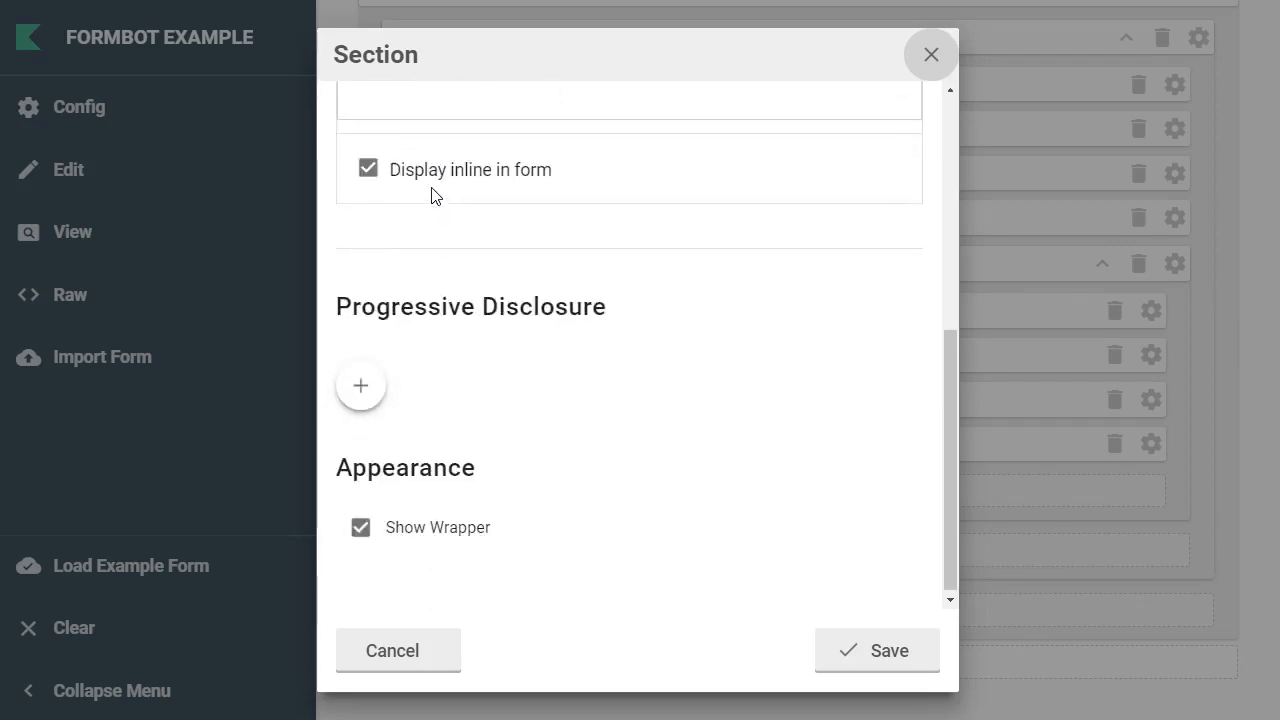
click(389, 530)
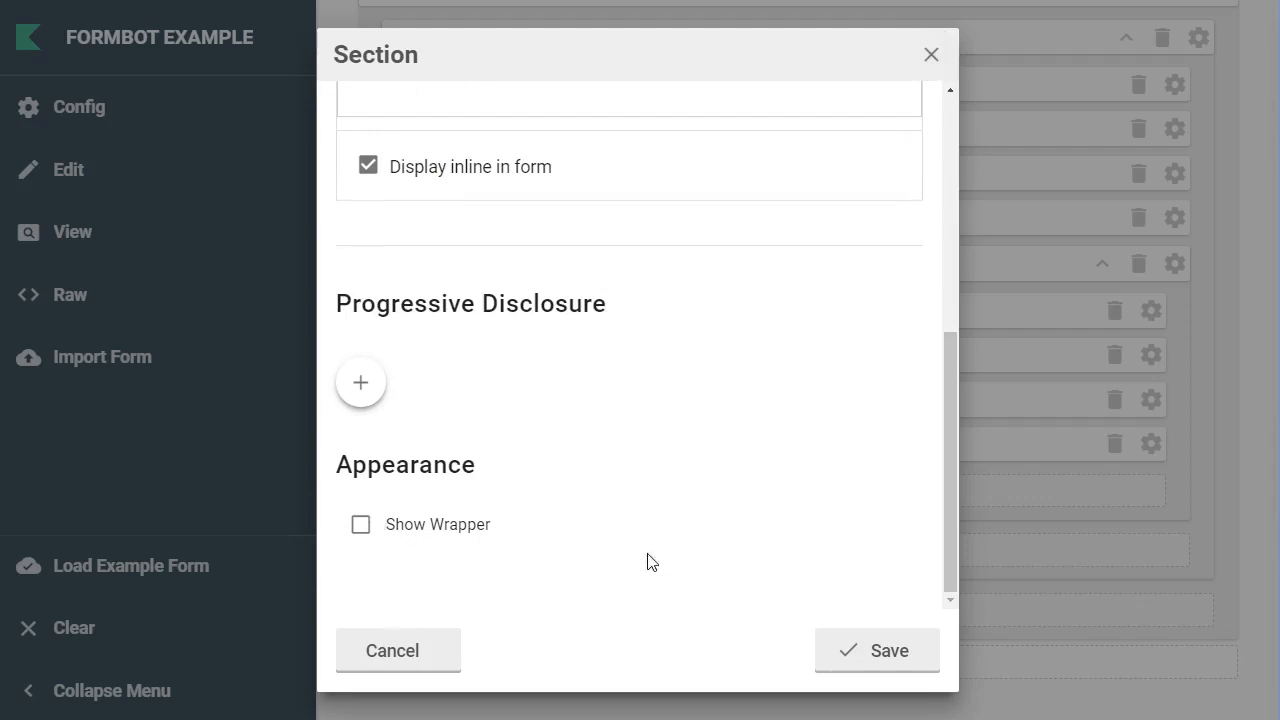
click(902, 670)
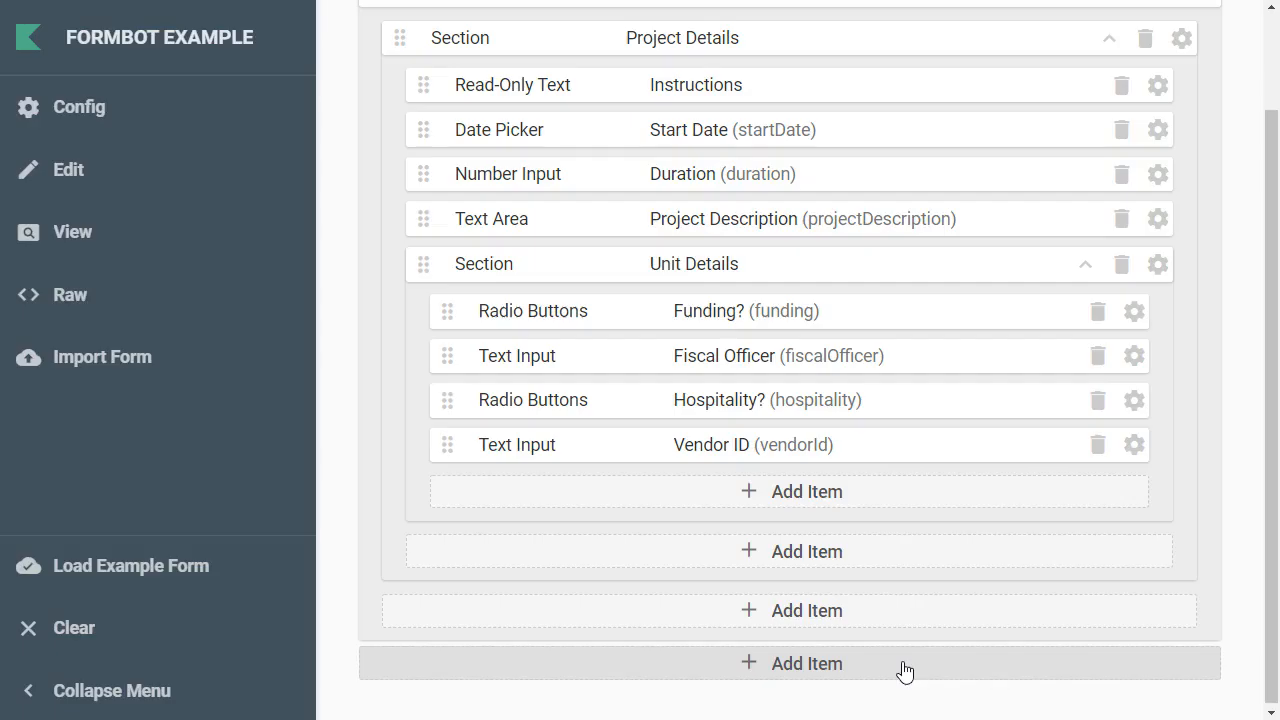
Step: Review the form in Edit mode, examining the Unit Details section's appearance and its conditional follow-up questions
click(67, 178)
scroll(529, 303, down, 2)
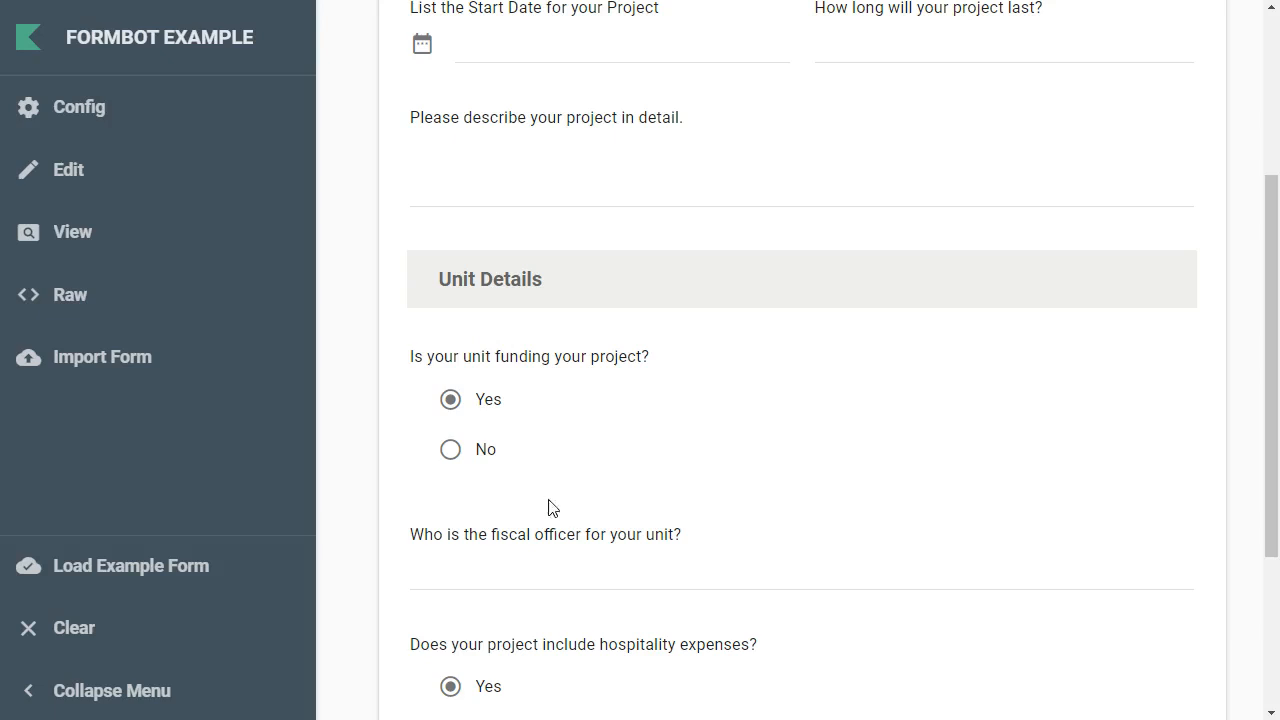
scroll(548, 513, down, 2)
scroll(548, 513, up, 4)
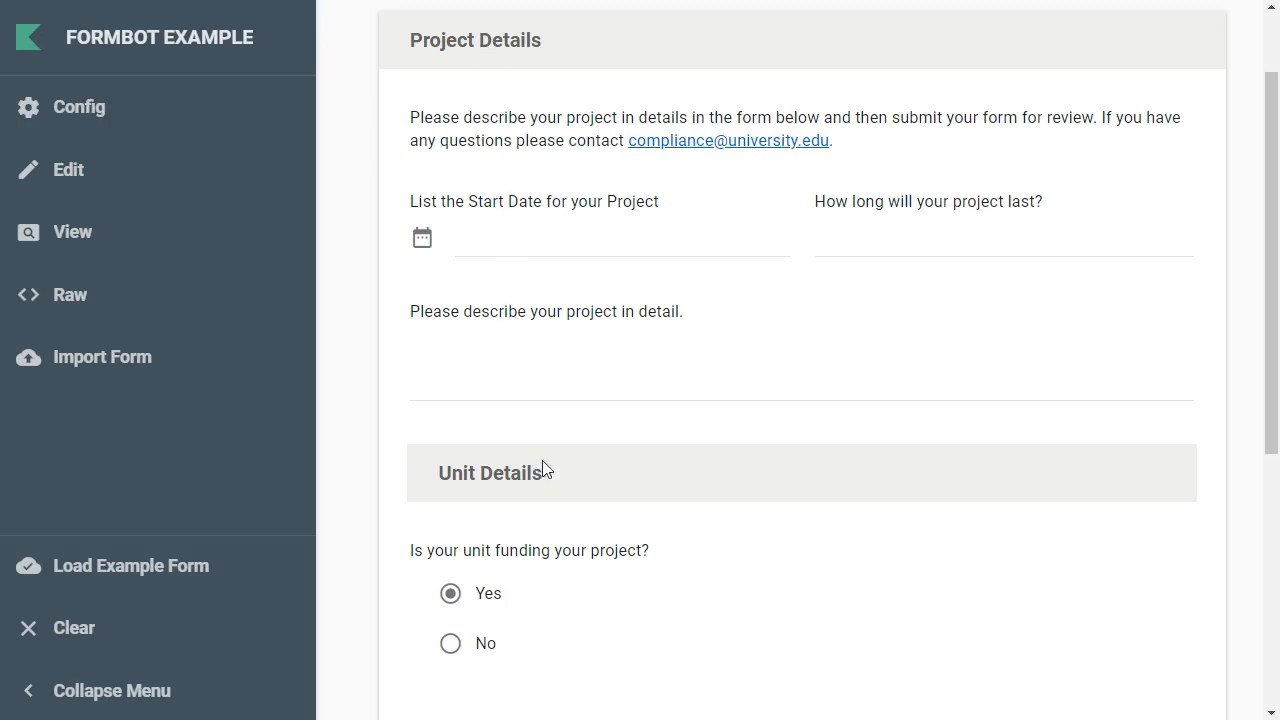
scroll(603, 597, down, 3)
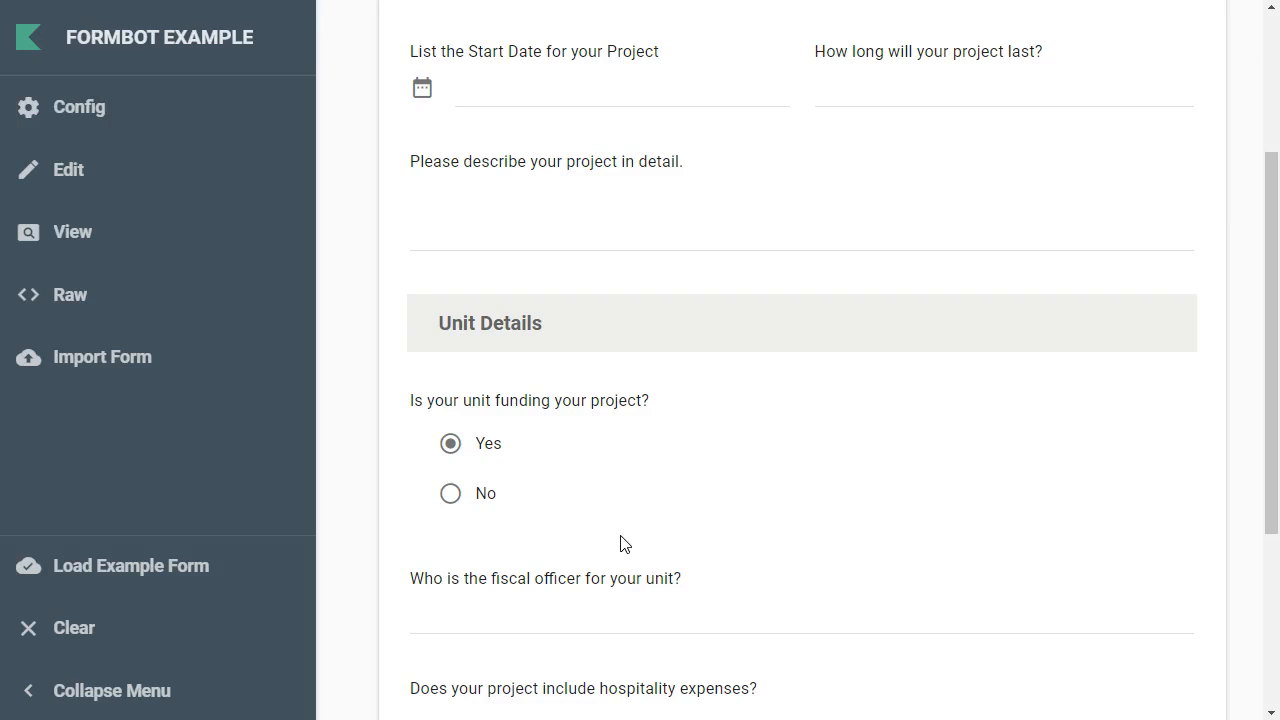
scroll(620, 543, down, 3)
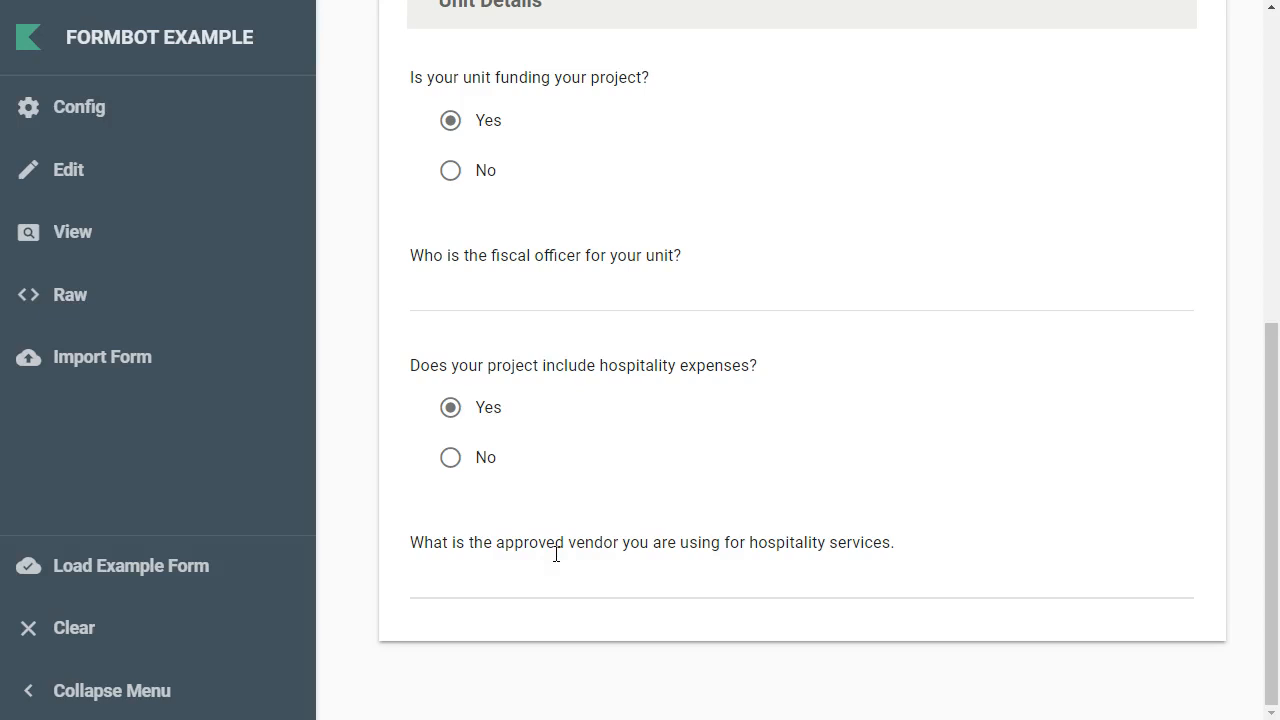
scroll(557, 554, up, 1)
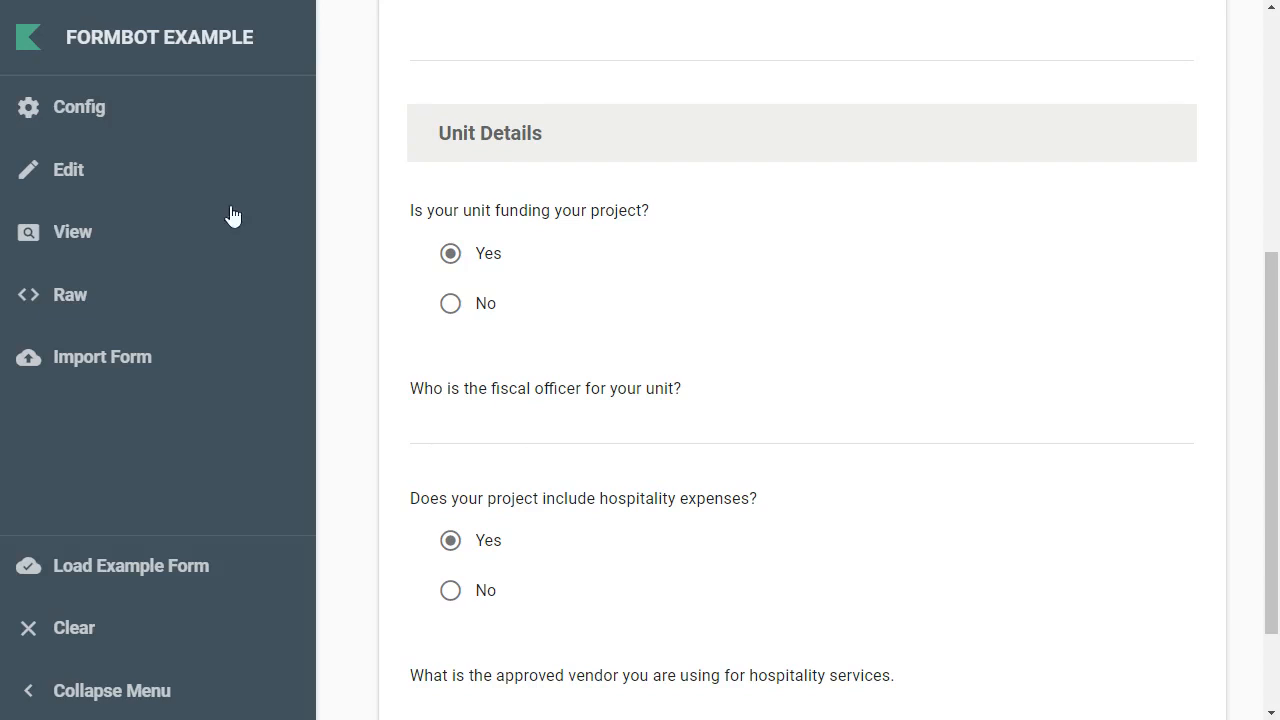
Step: Return to the form configuration, set the Funding? radio buttons' field width to Medium (A small sentence), and save the field
click(95, 114)
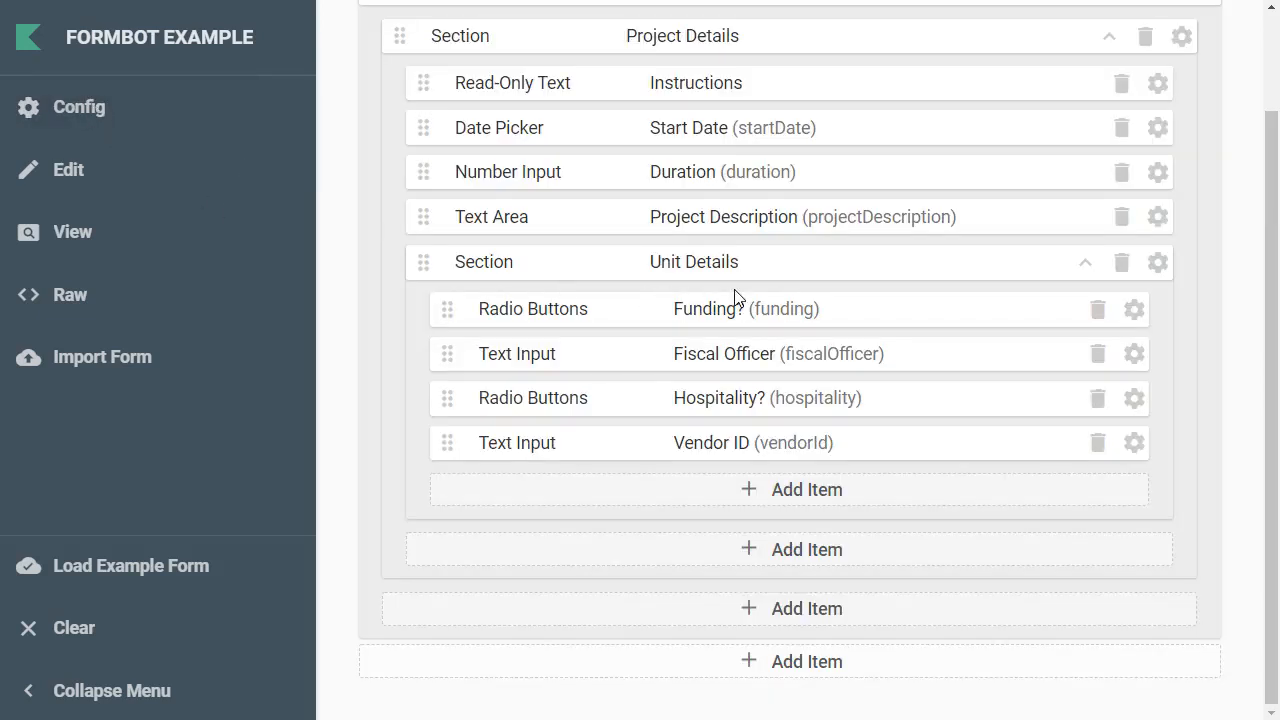
click(1143, 311)
scroll(557, 240, up, 3)
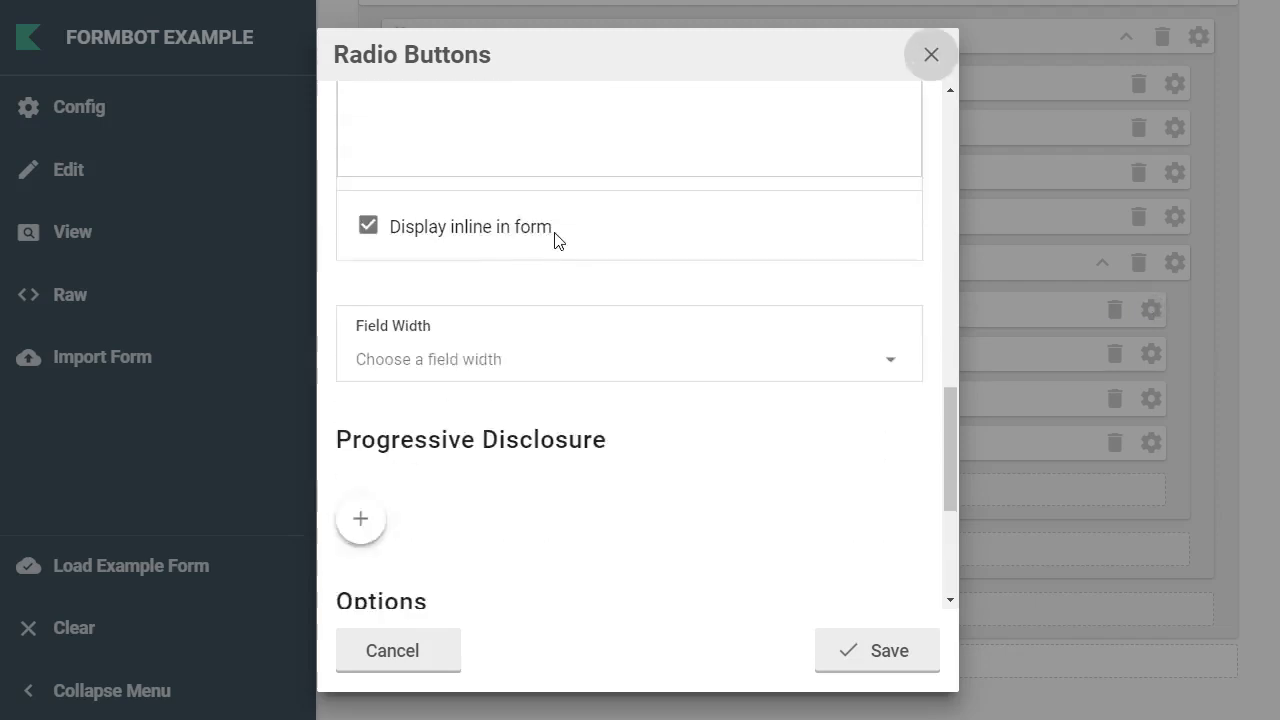
click(548, 366)
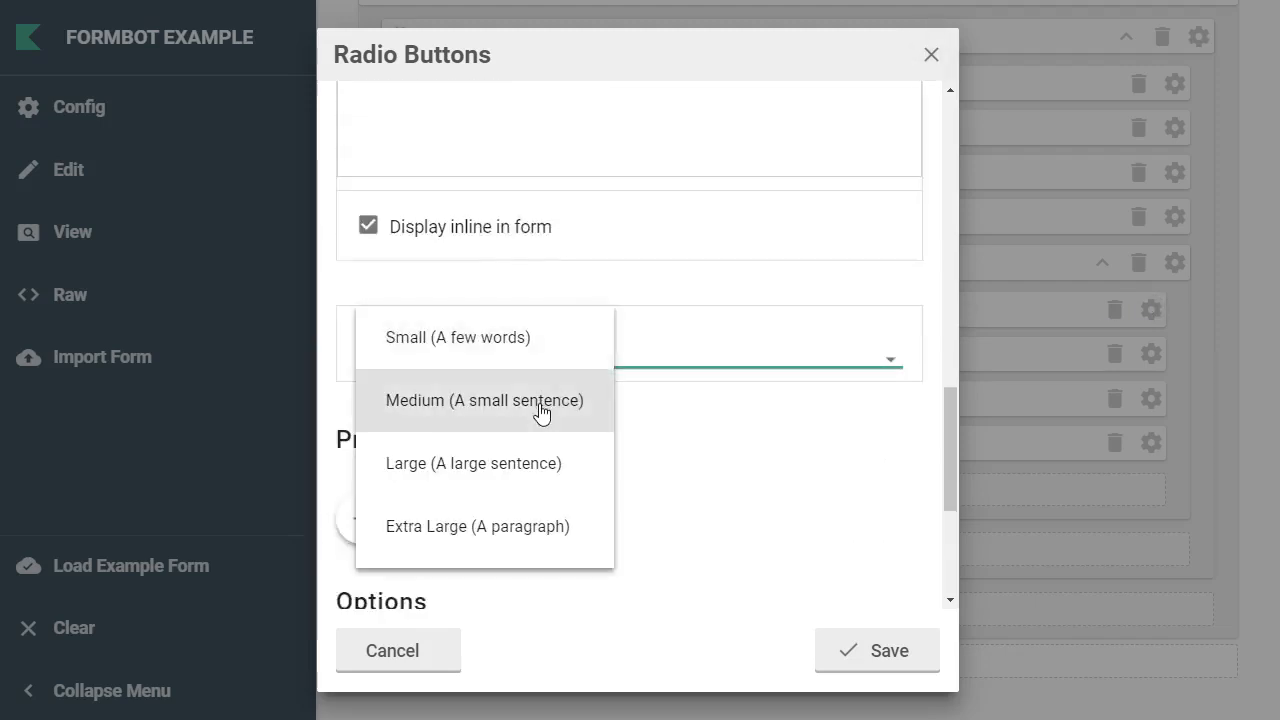
click(541, 410)
click(895, 655)
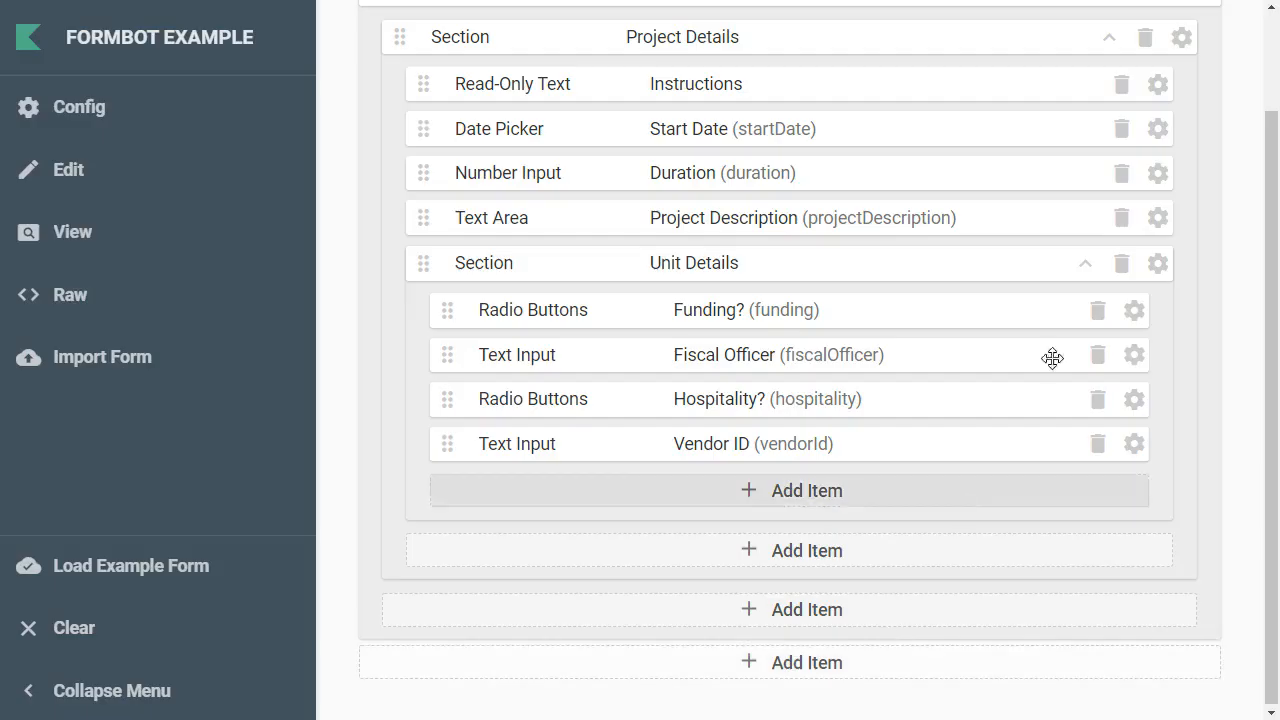
Step: Set the Fiscal Officer text input's field width to Medium (A small sentence) and save the field
click(1134, 355)
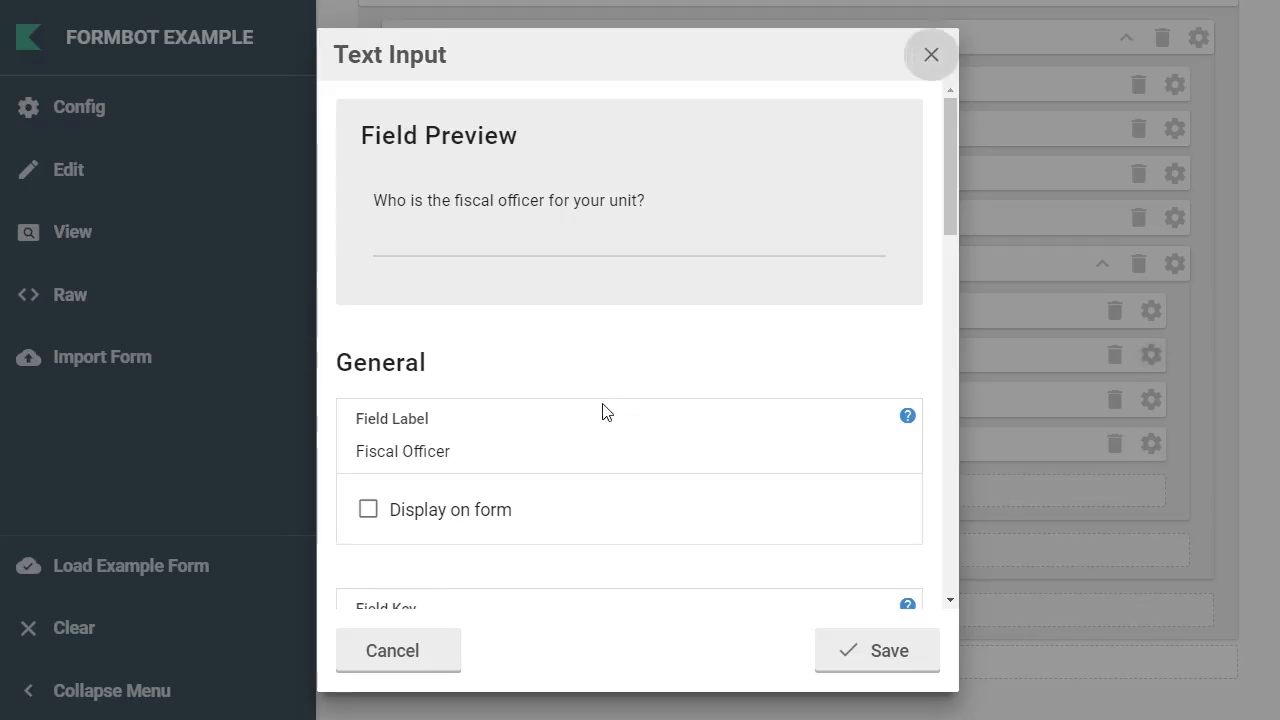
scroll(604, 412, down, 10)
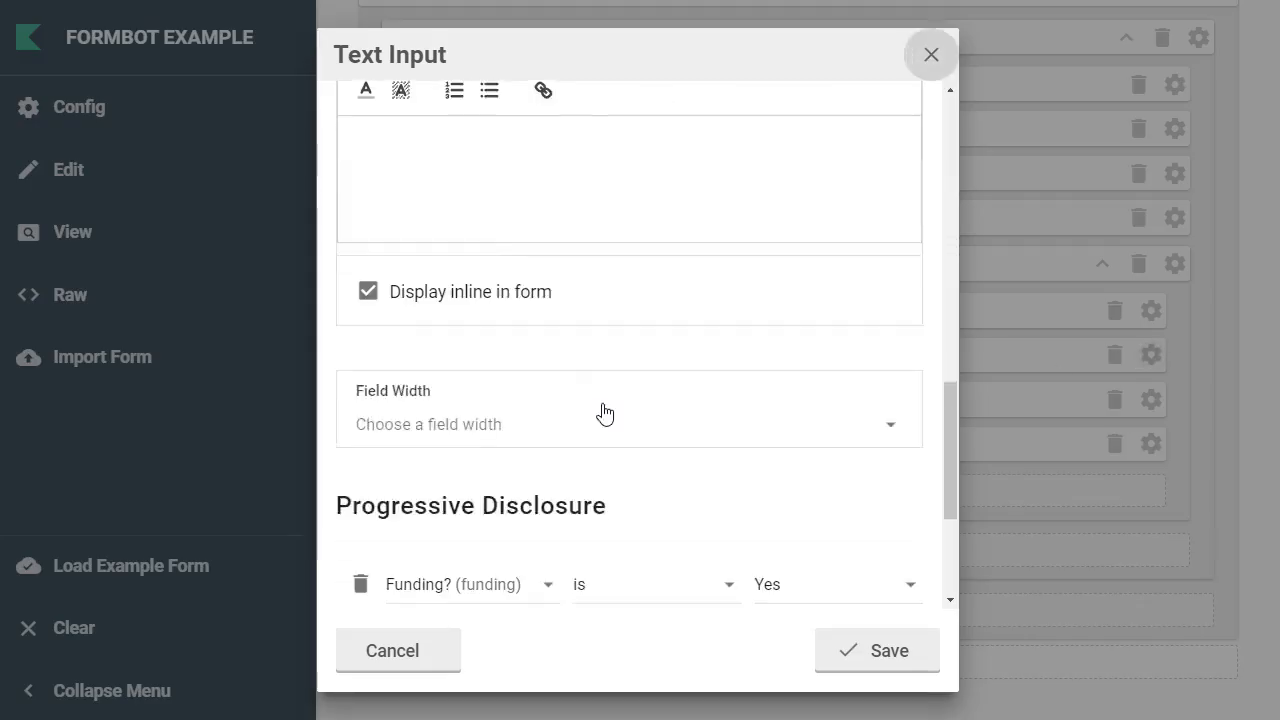
scroll(604, 412, down, 1)
click(540, 371)
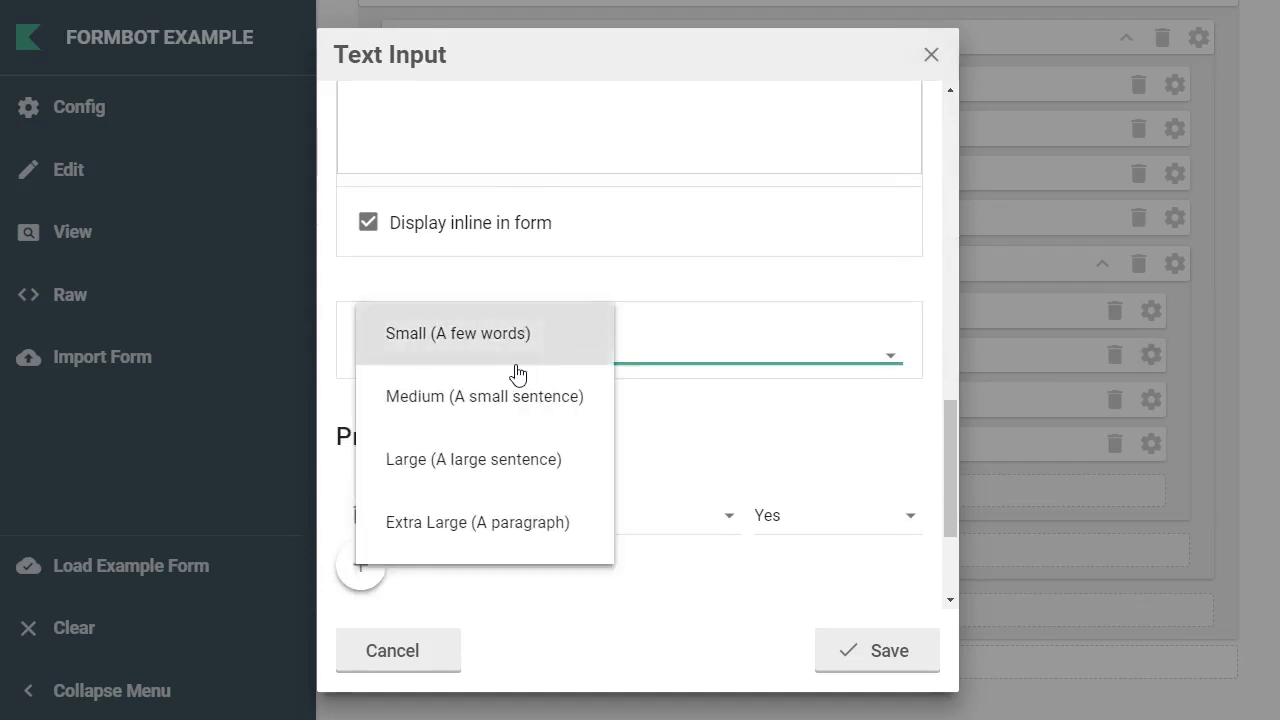
click(477, 404)
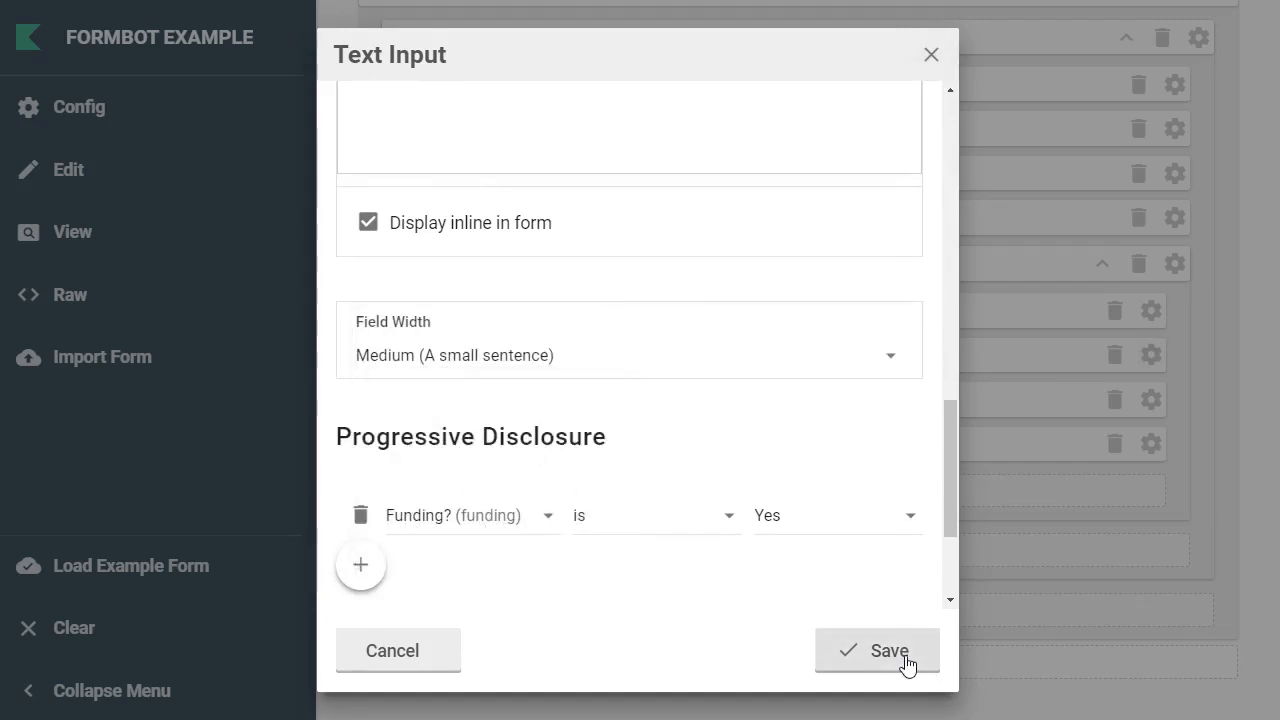
click(907, 662)
Step: Set the Hospitality? radio buttons' field width to Medium (A small sentence) and save the field
click(1133, 405)
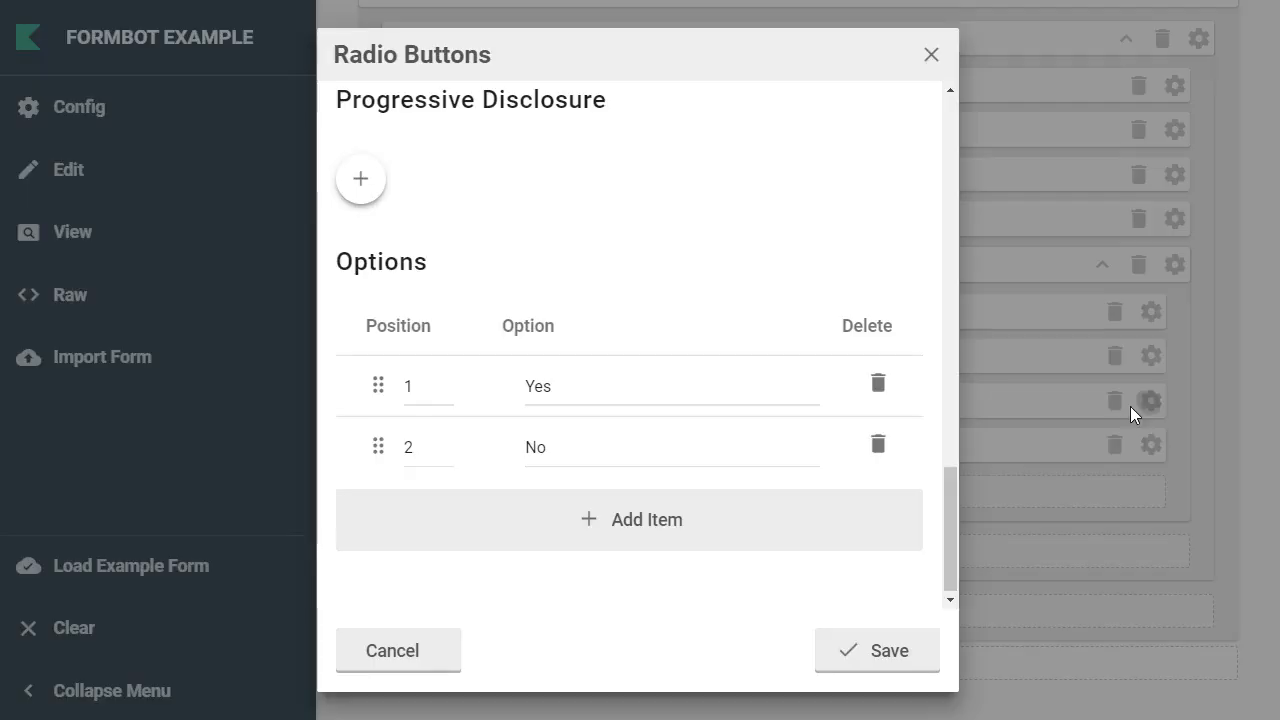
scroll(677, 426, up, 3)
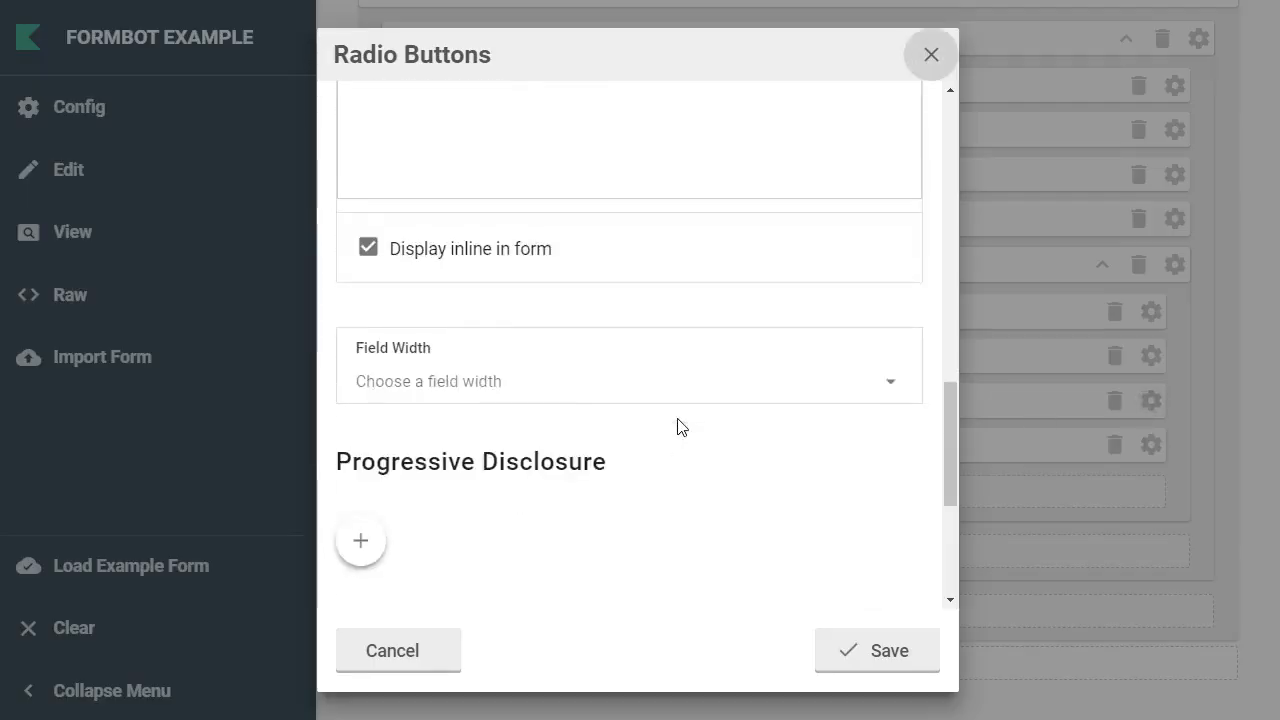
click(601, 389)
click(526, 440)
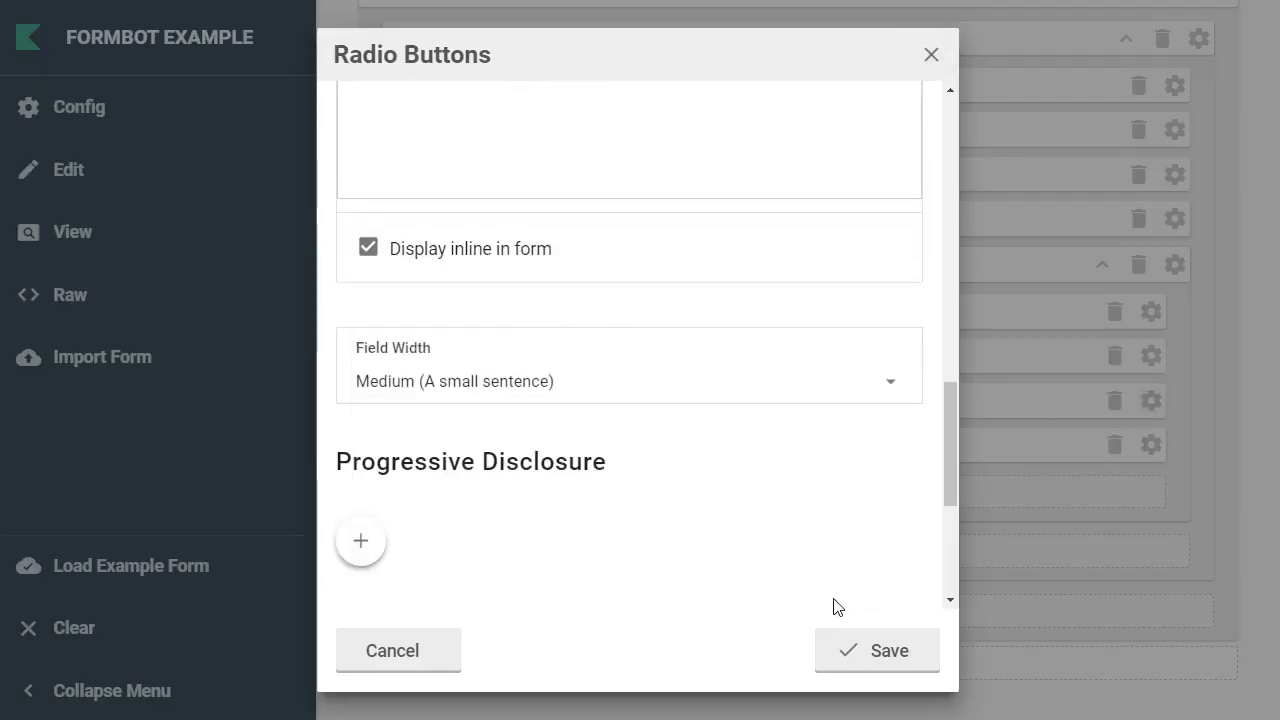
click(889, 654)
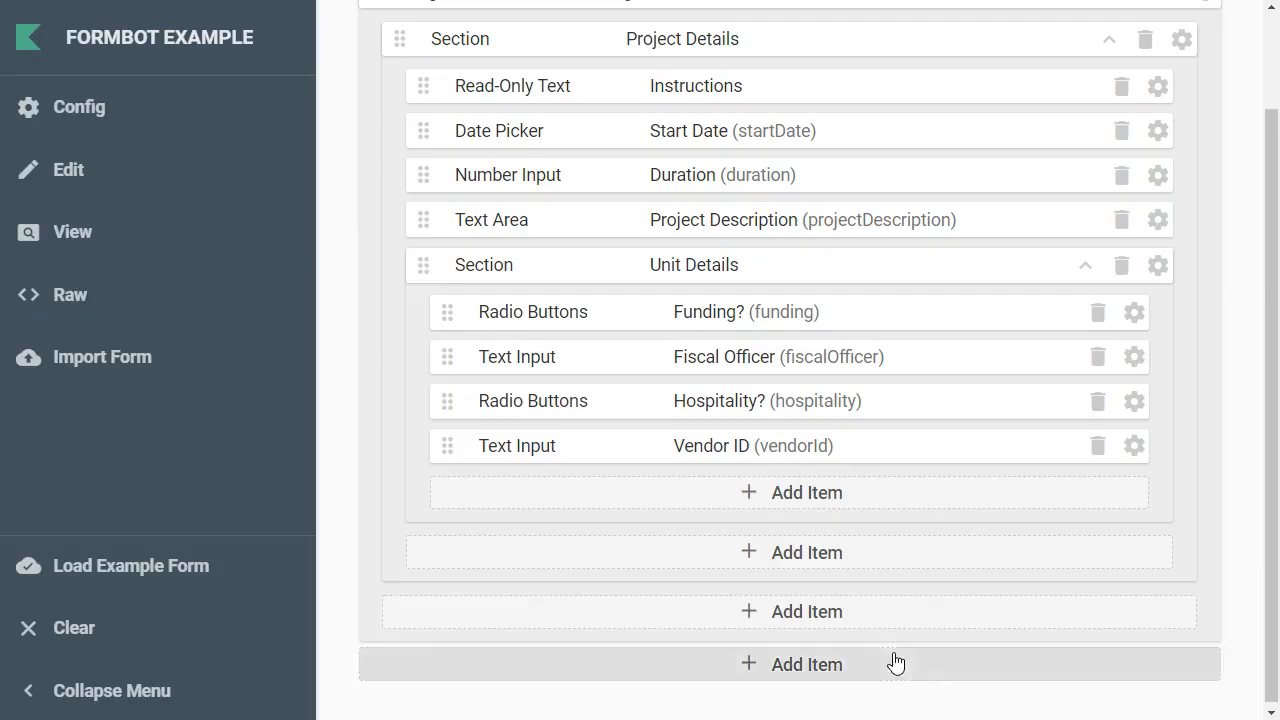
Step: Set the Vendor ID text input's field width to Medium (A small sentence) and save the field
click(1141, 455)
scroll(554, 406, down, 2)
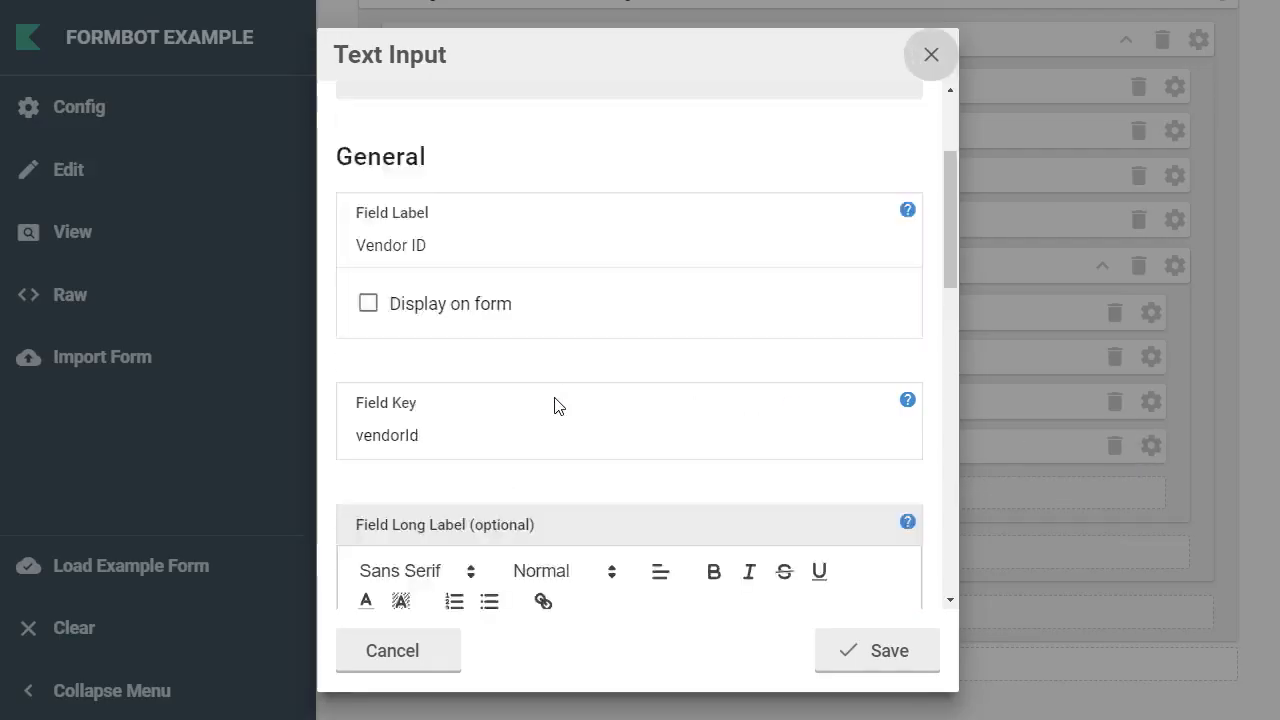
scroll(554, 406, down, 10)
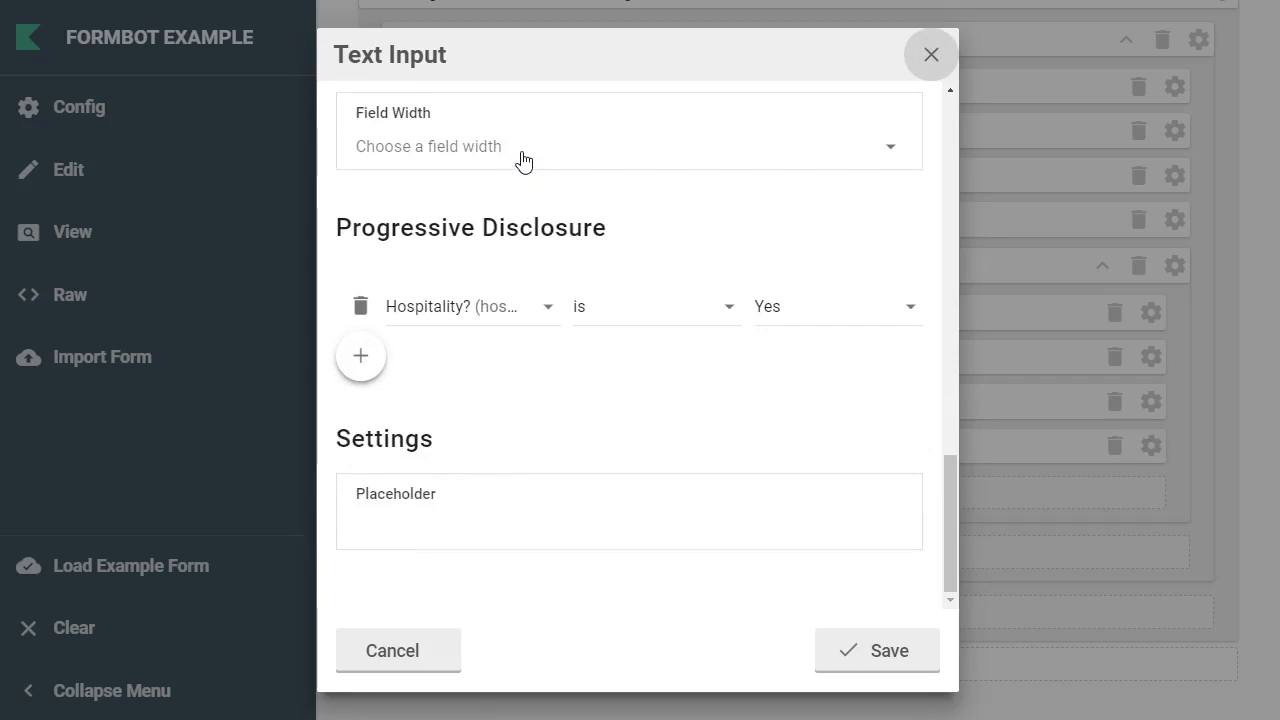
click(522, 160)
click(523, 192)
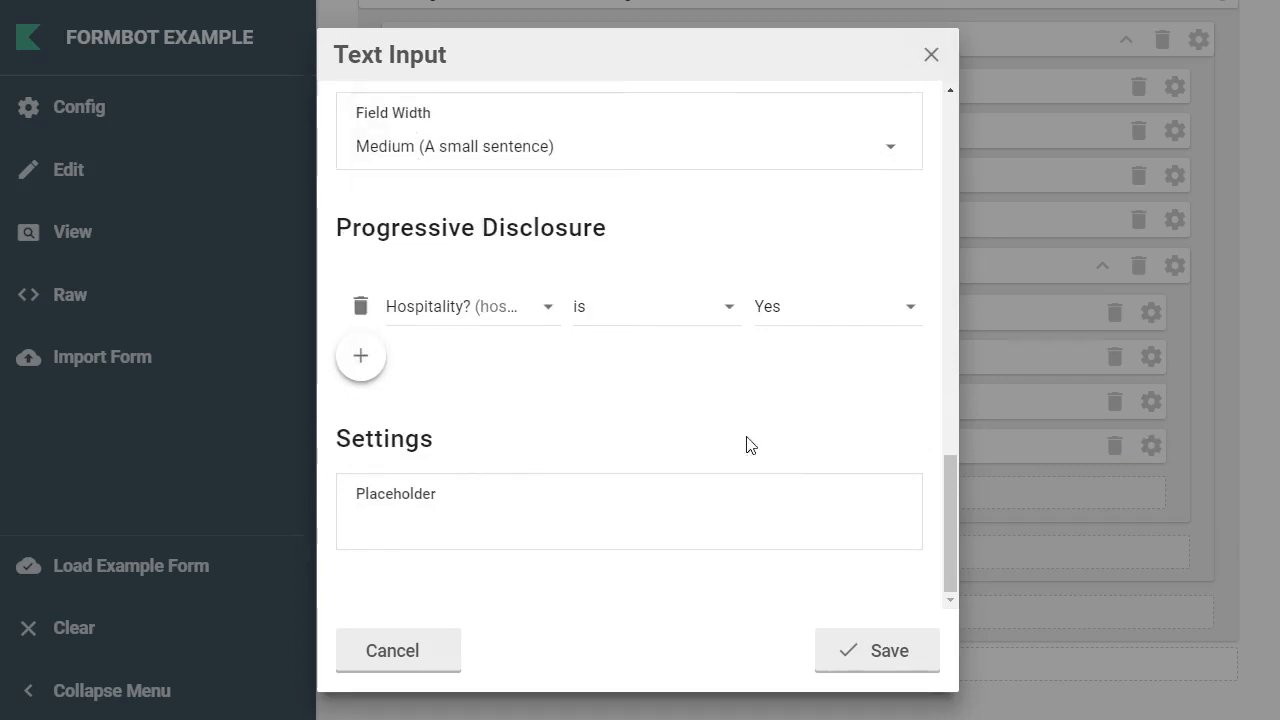
click(920, 666)
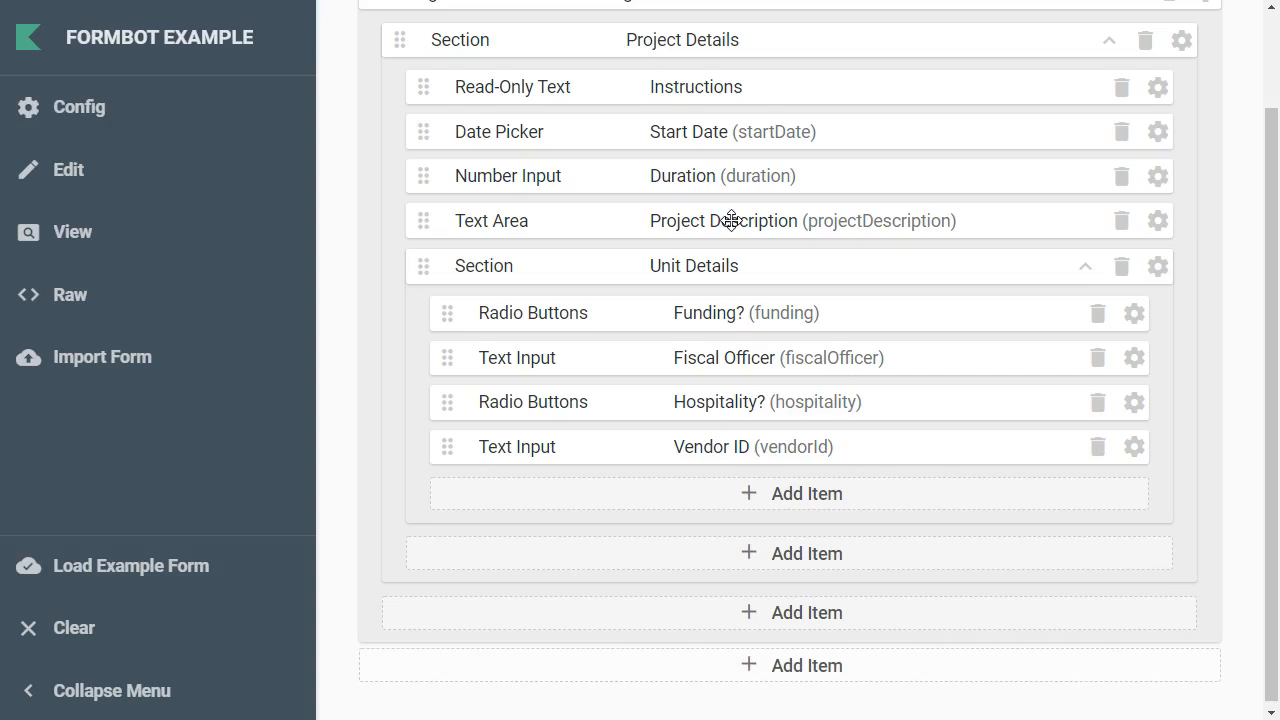
Step: Check the Unit Details layout in Edit mode and test it by answering "No" to the unit funding question
click(96, 171)
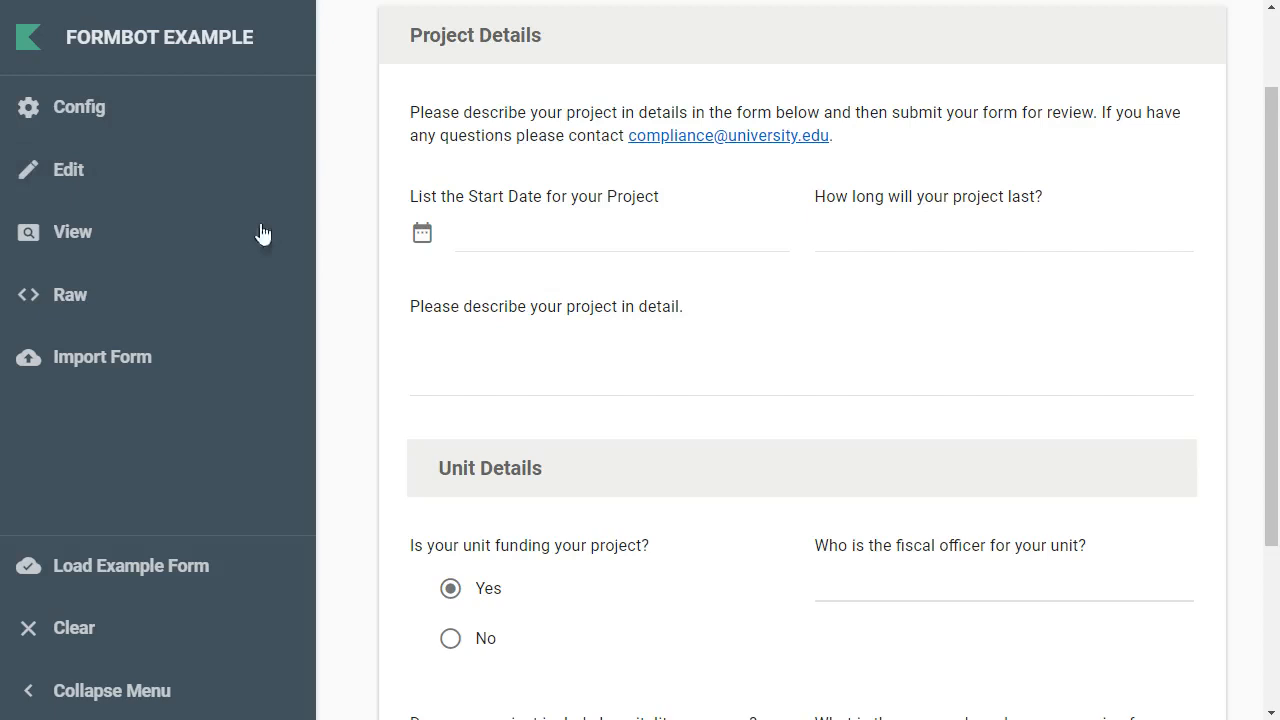
scroll(690, 423, down, 3)
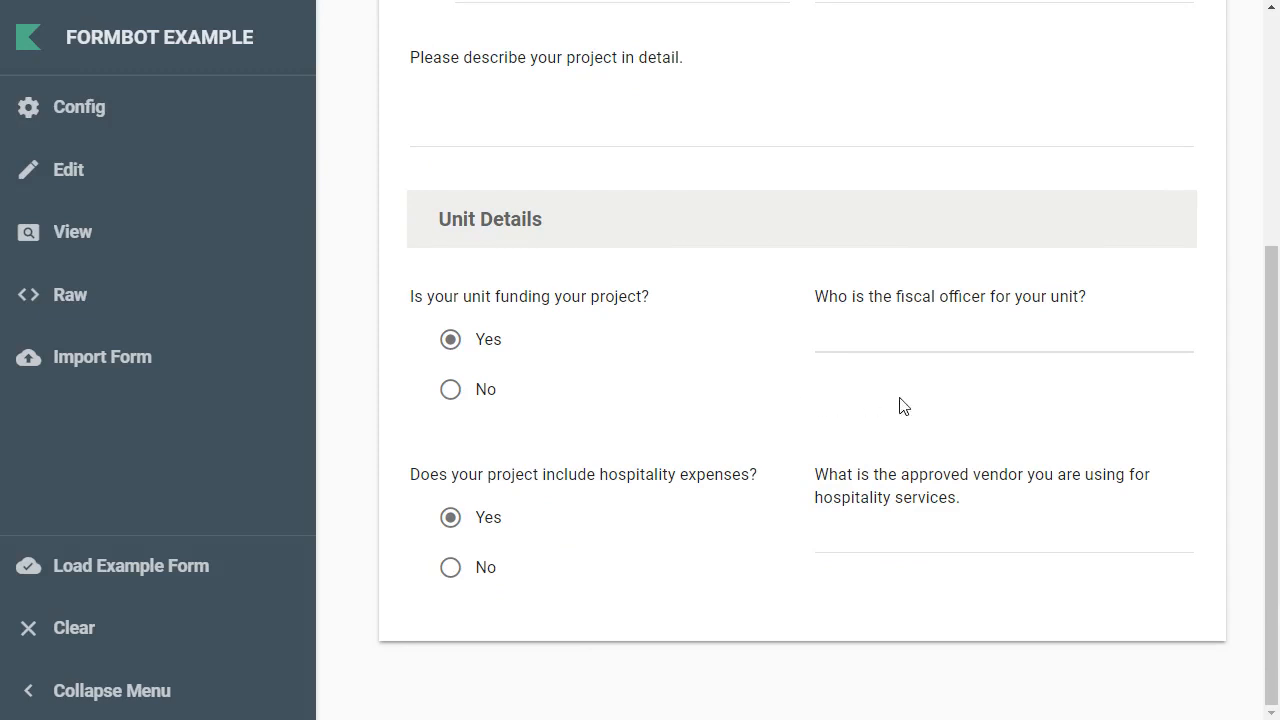
click(472, 396)
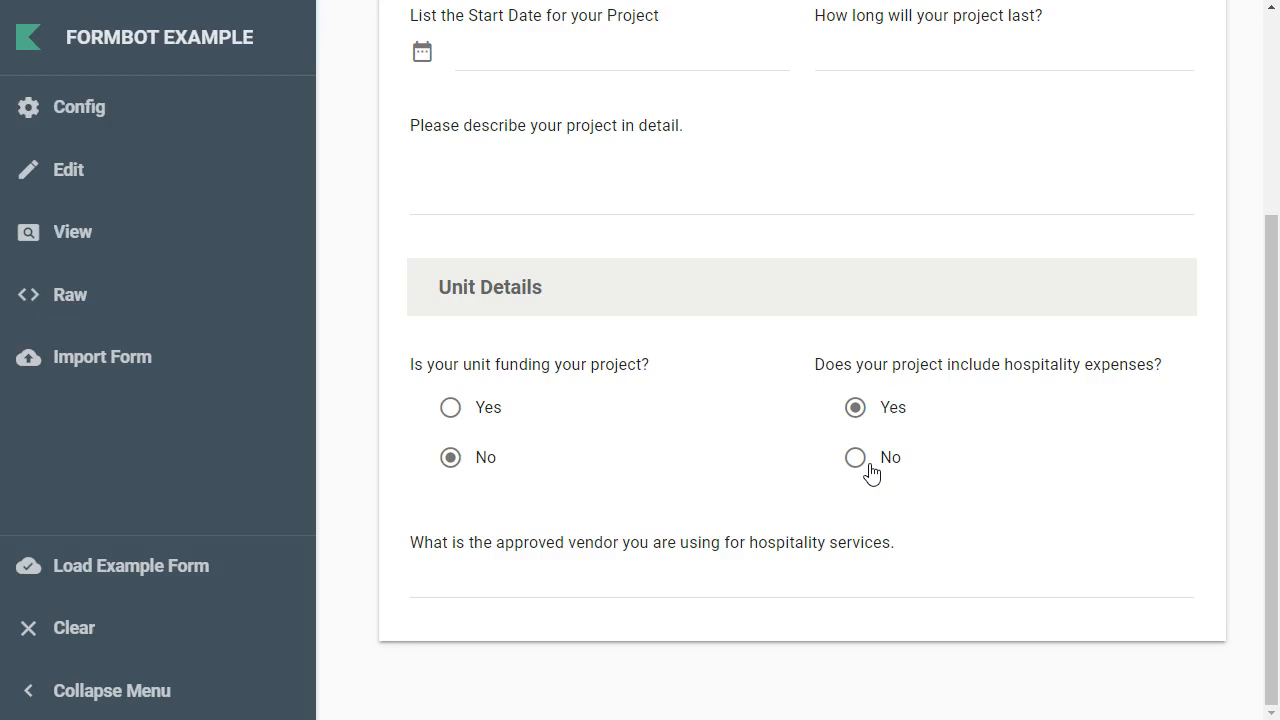
Step: In the form configuration, add a Funding section inside Unit Details with its label not displayed and Show Wrapper turned off
click(96, 104)
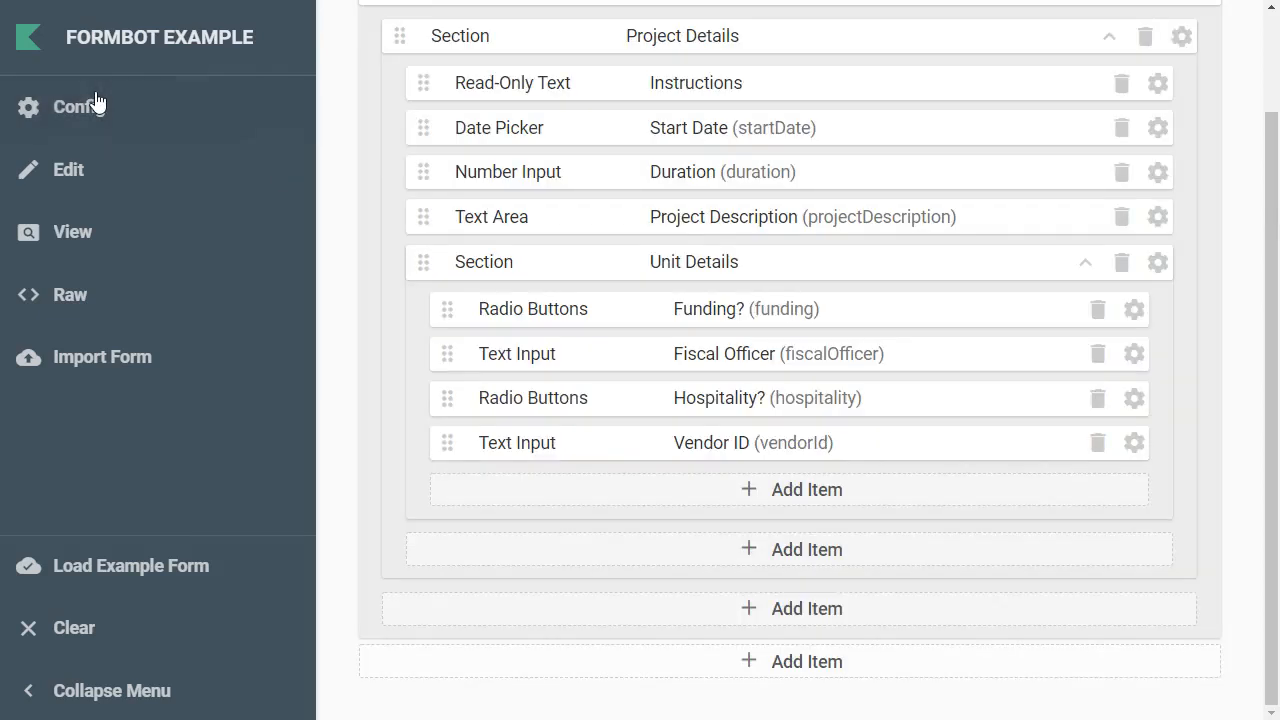
click(751, 491)
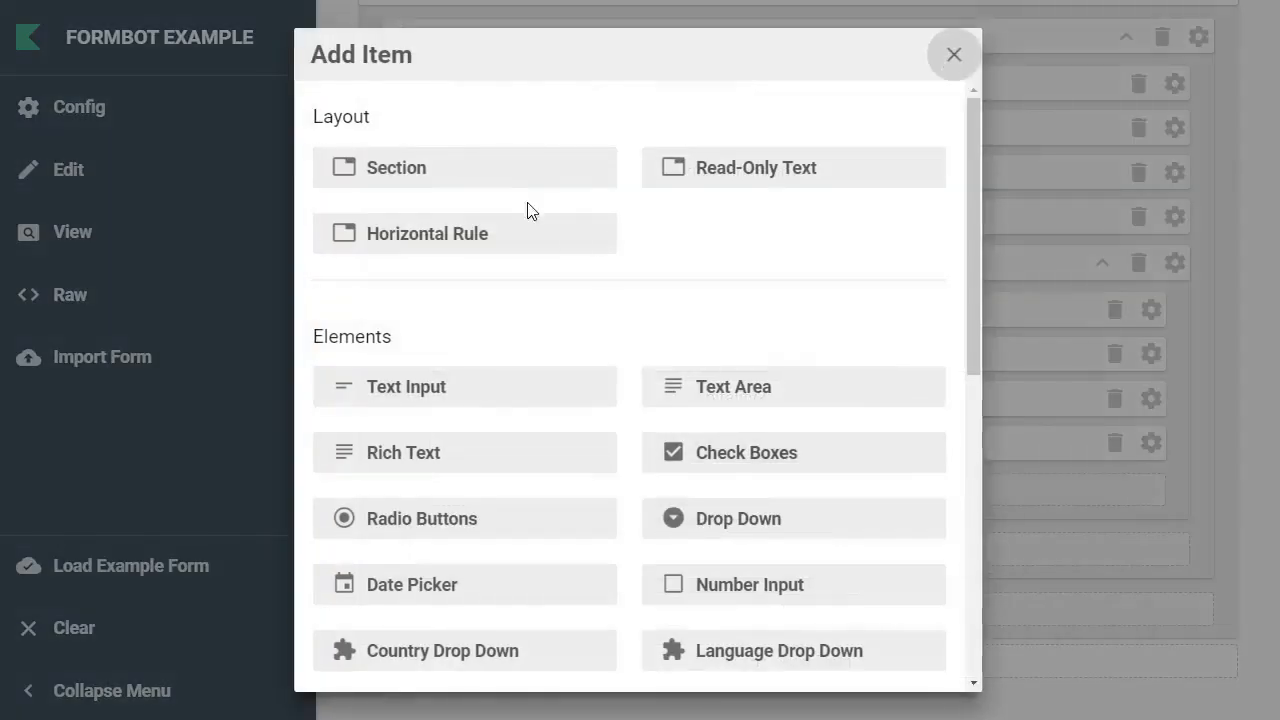
click(460, 166)
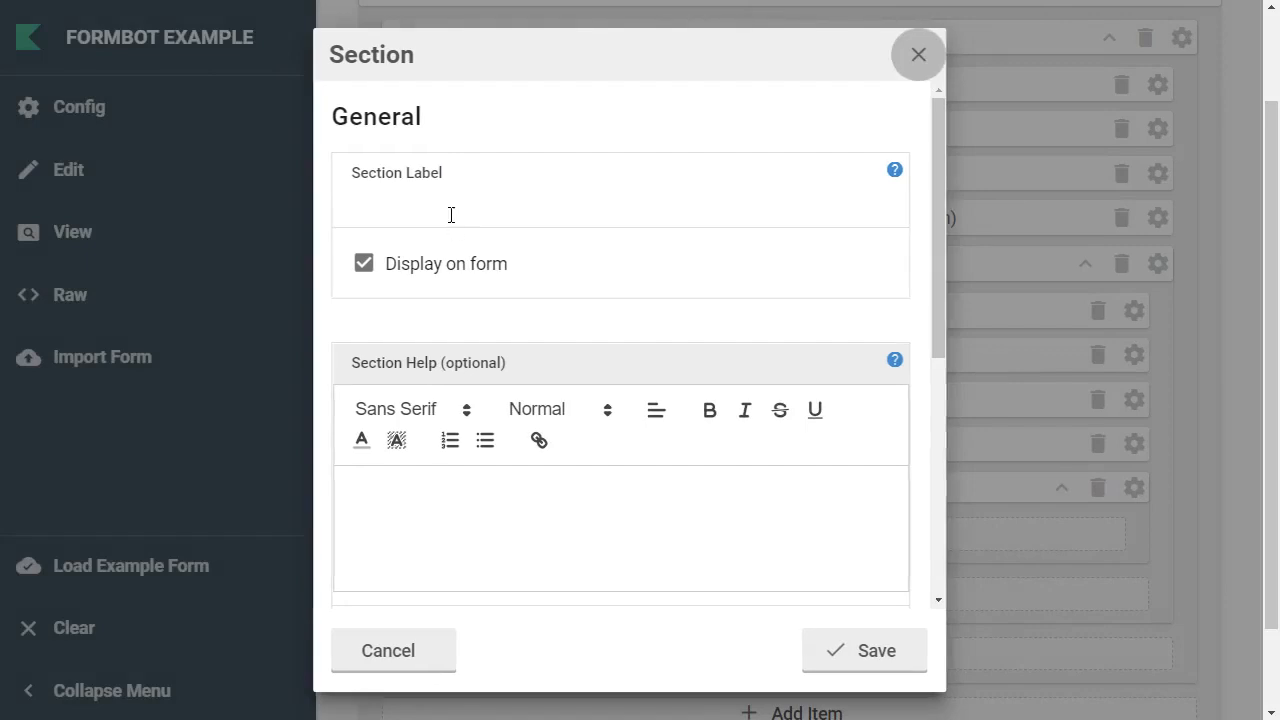
click(451, 209)
text(Funding)
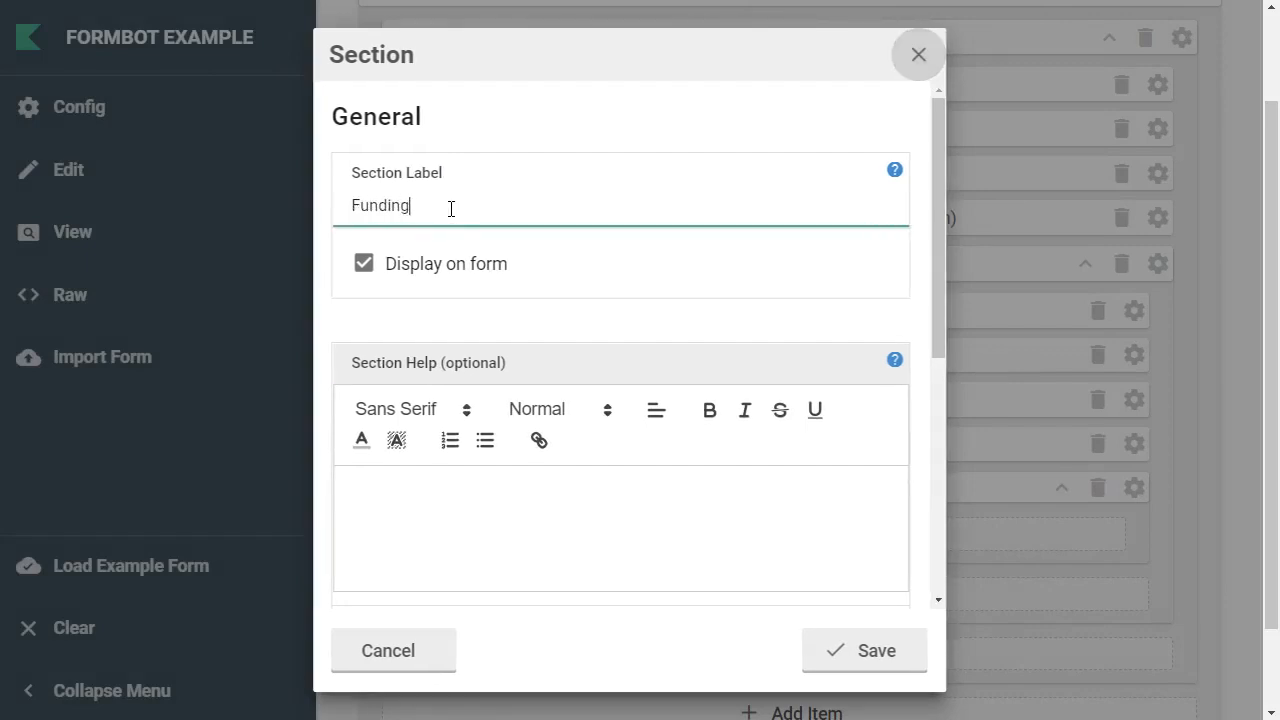
click(394, 266)
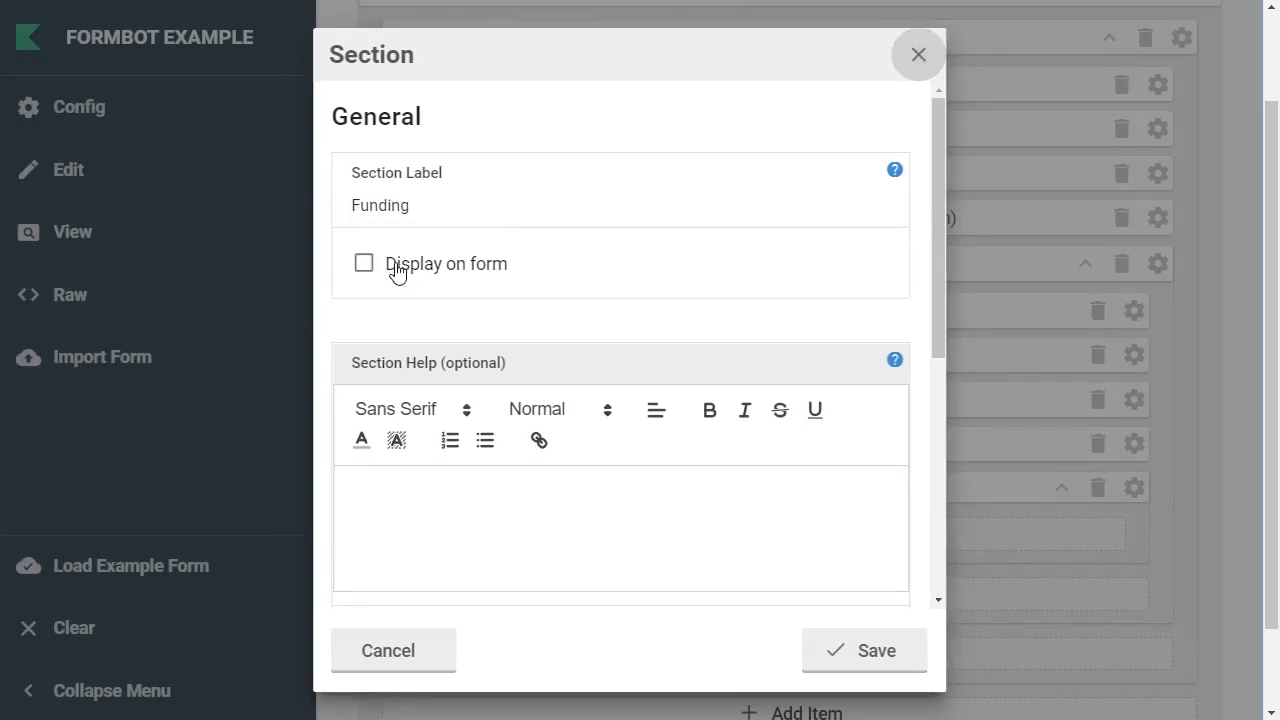
scroll(543, 437, down, 5)
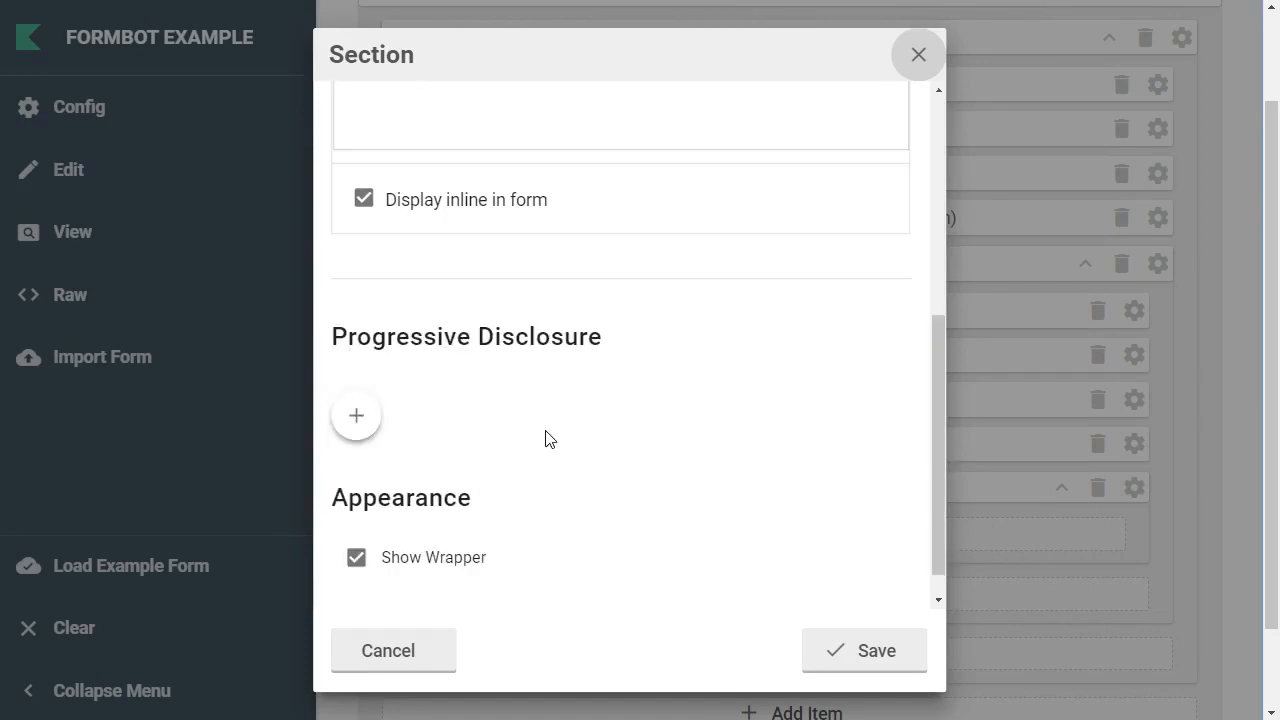
click(424, 563)
click(846, 662)
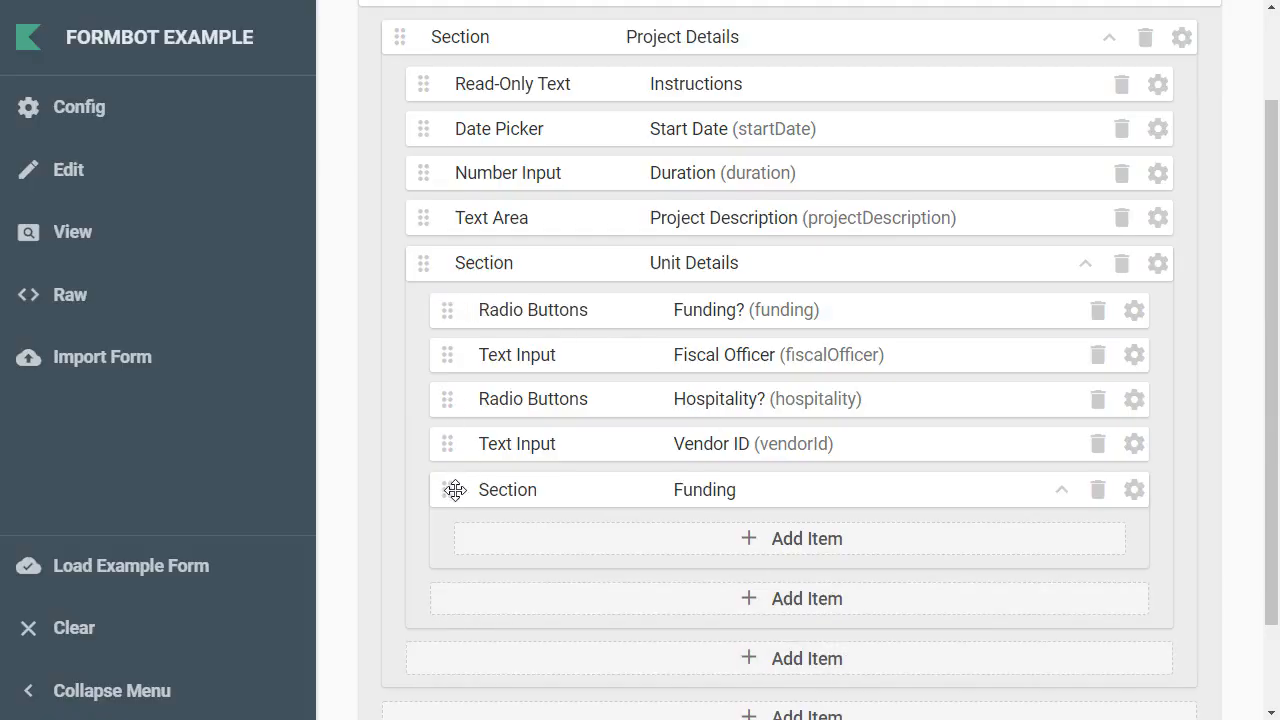
Step: Move the Funding section to the start of Unit Details and place the Funding? and Fiscal Officer fields inside it
drag(455, 490, 440, 322)
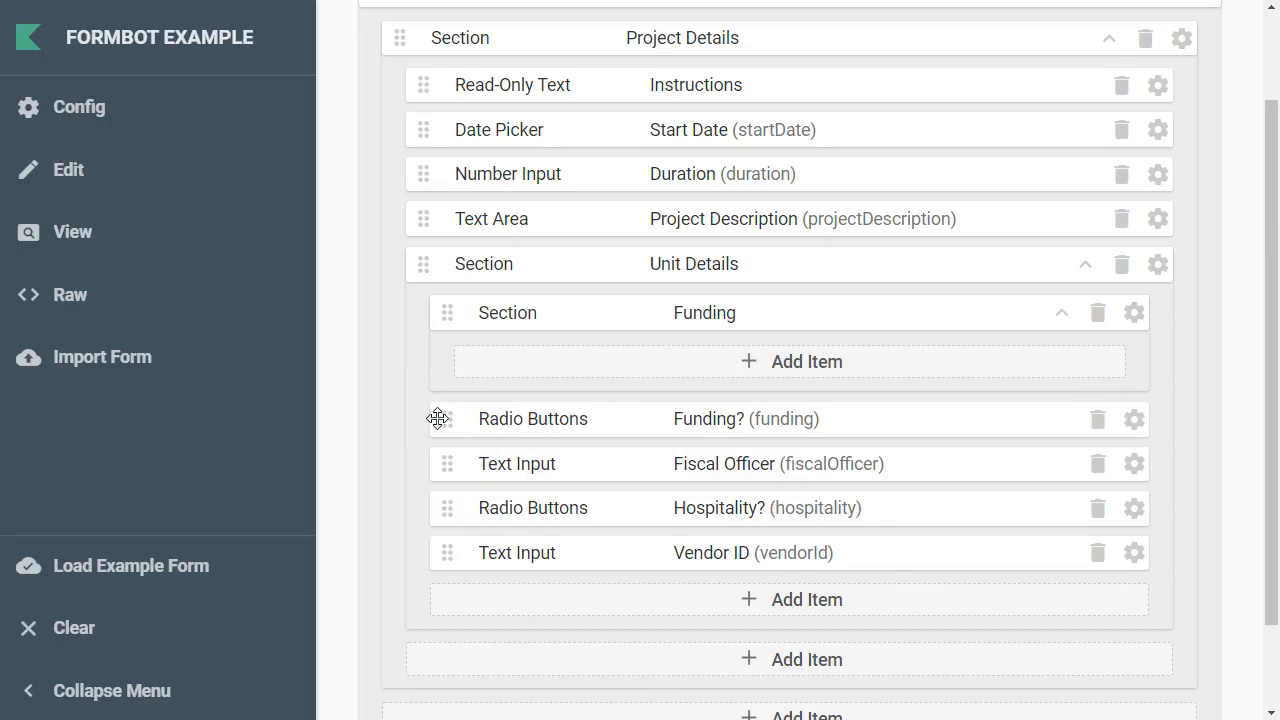
drag(440, 418, 464, 376)
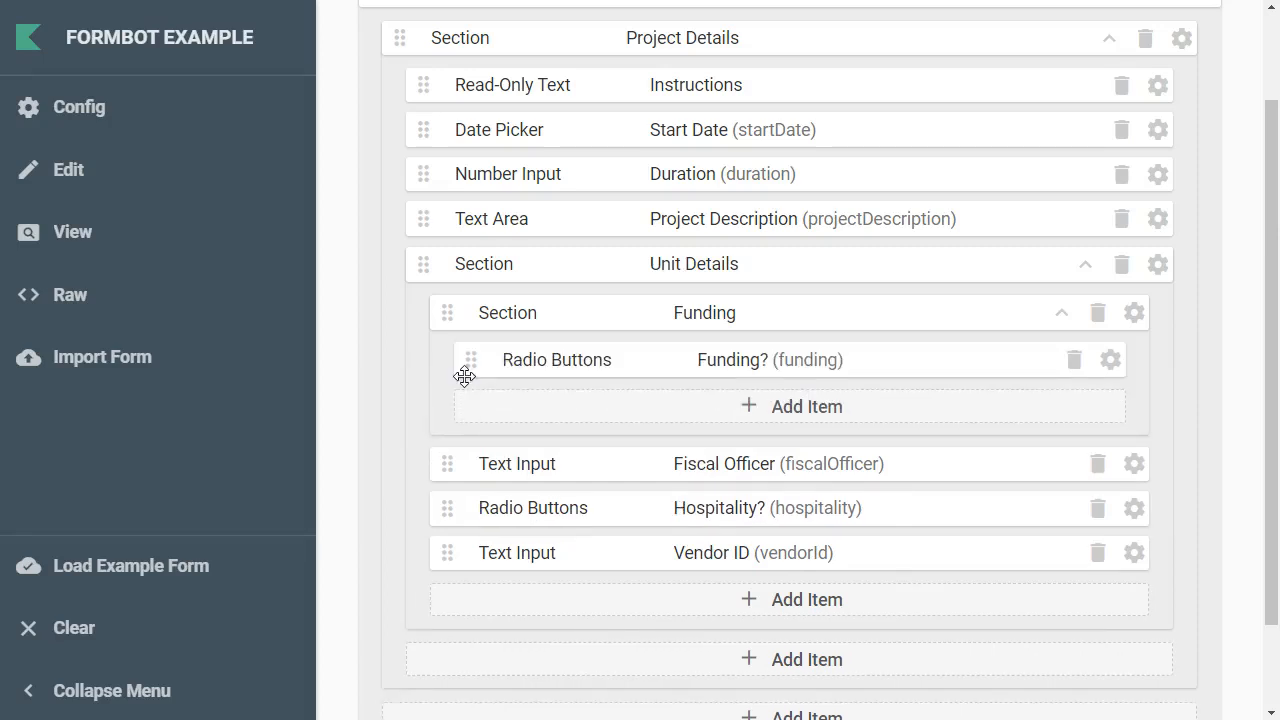
drag(441, 463, 479, 397)
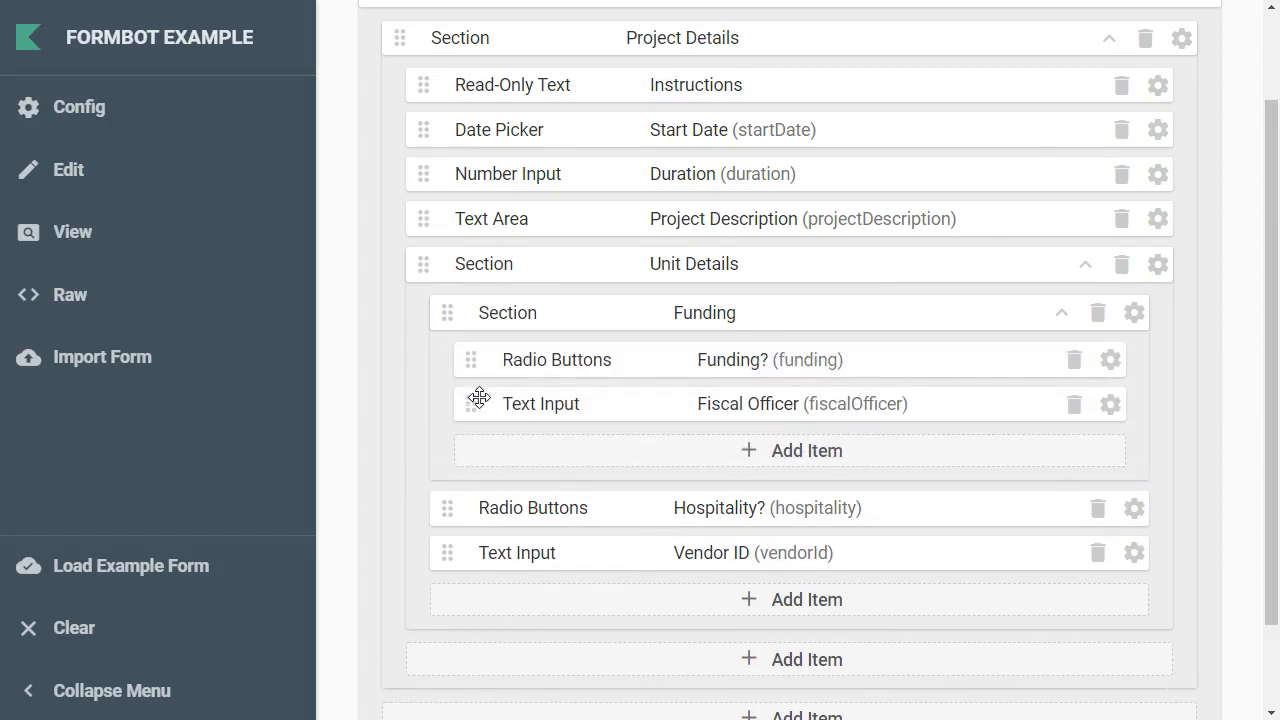
Step: Add a Hospitality section at the end of Unit Details with its label not displayed and Show Wrapper turned off
click(766, 601)
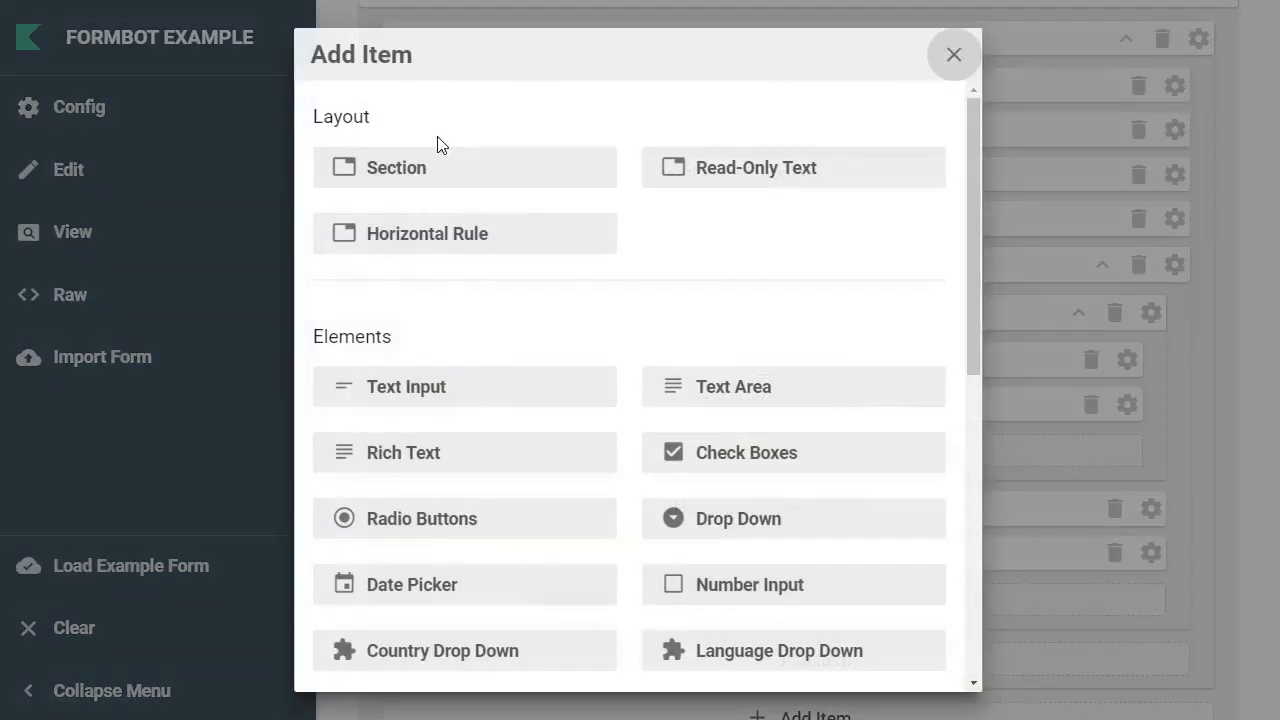
click(420, 178)
click(421, 211)
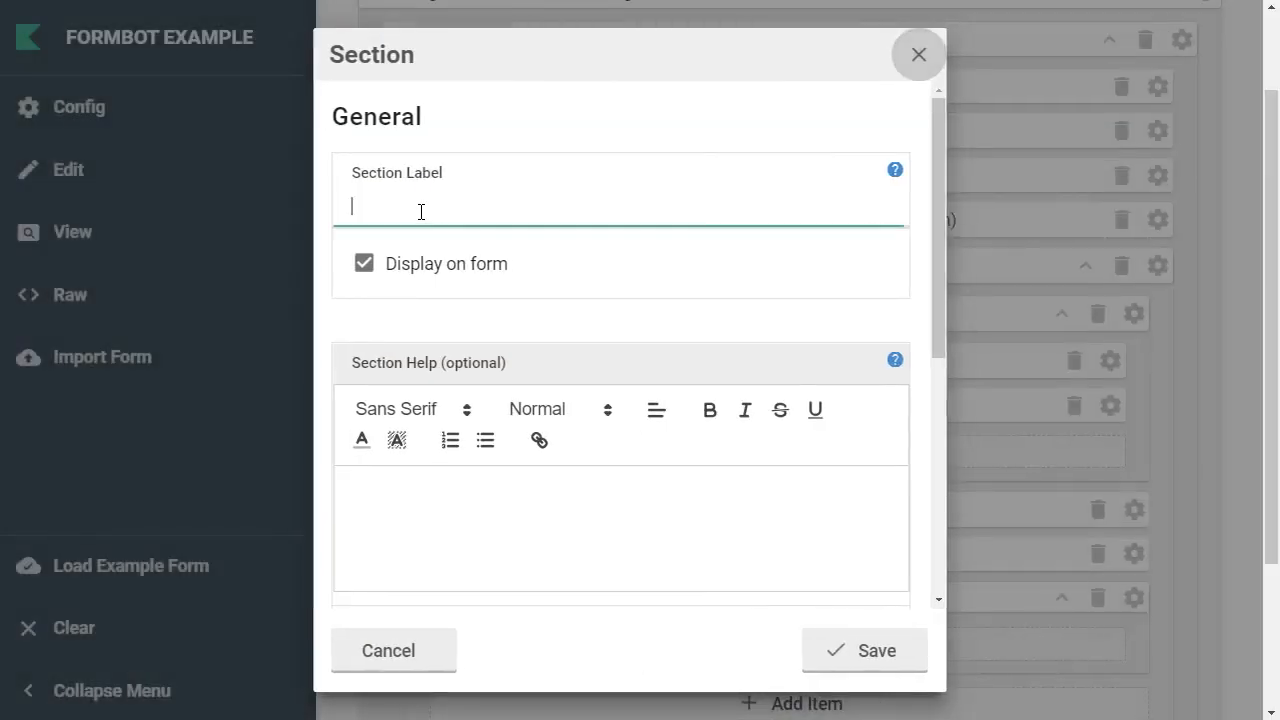
text(Hospitality)
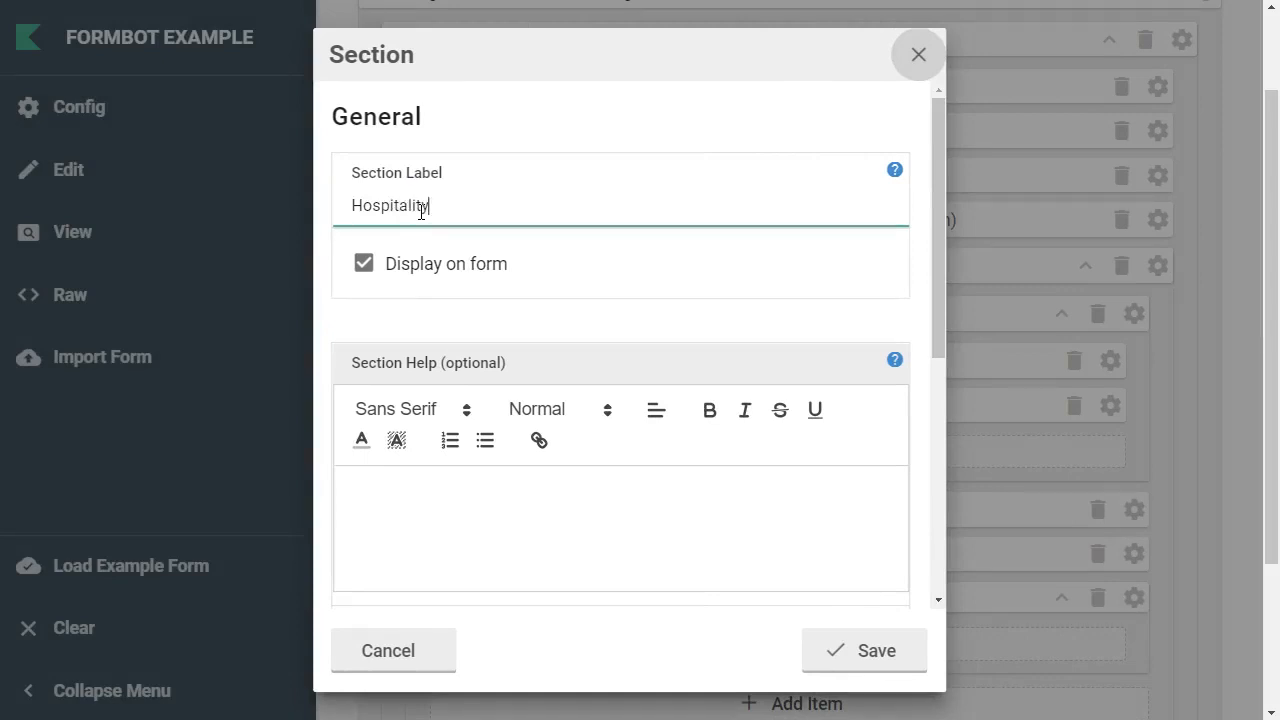
click(405, 284)
scroll(464, 348, down, 6)
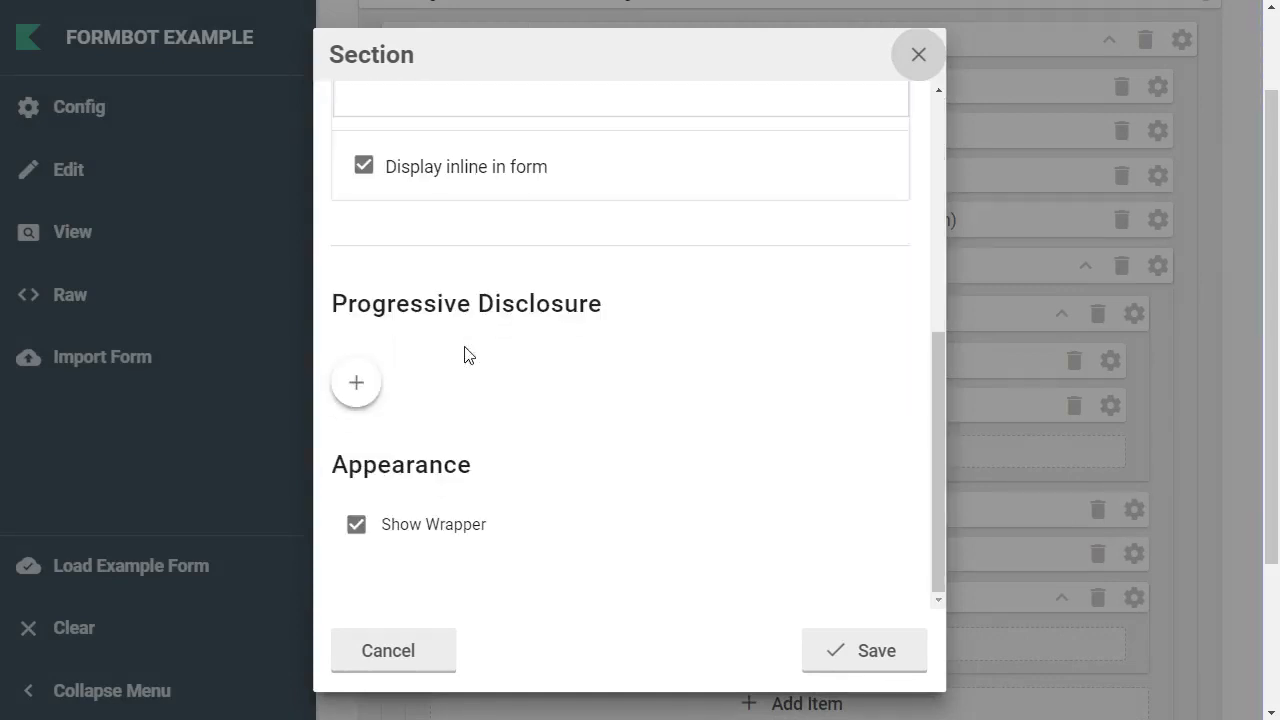
click(420, 527)
click(826, 651)
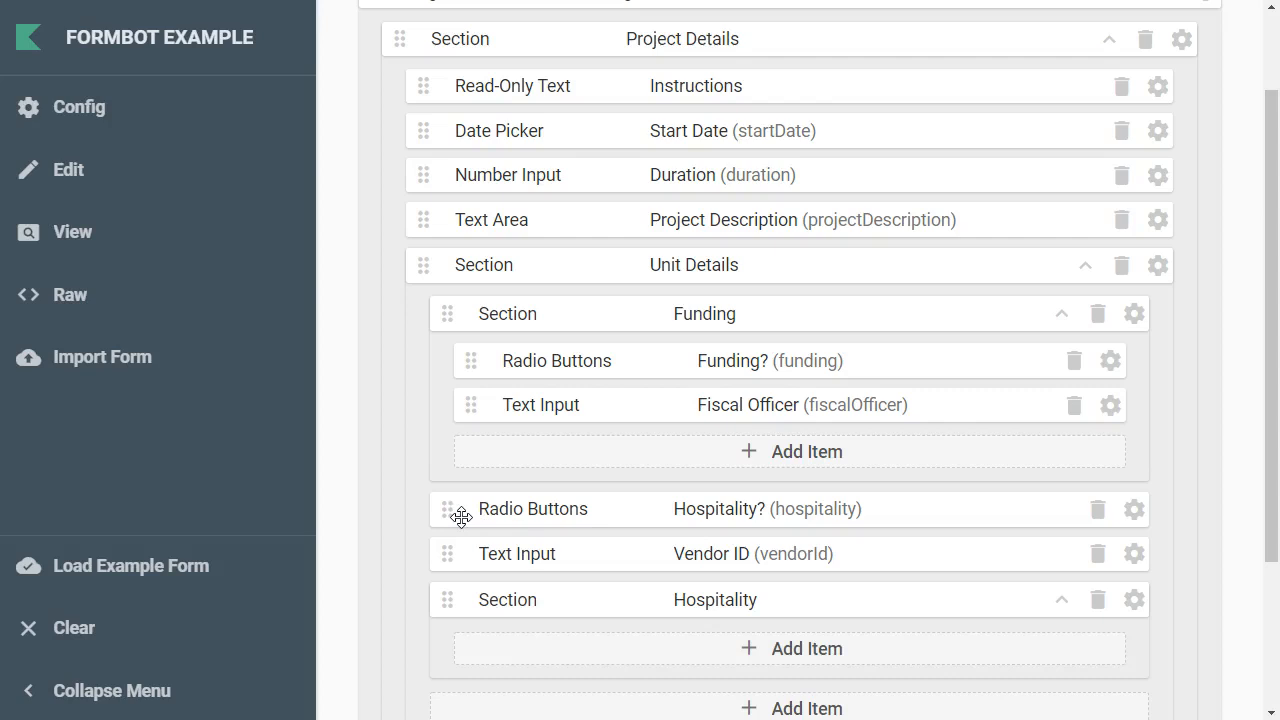
Step: Place the Hospitality? radio buttons and the Vendor ID text input, in that order, inside the Hospitality section of Unit Details
drag(446, 511, 466, 660)
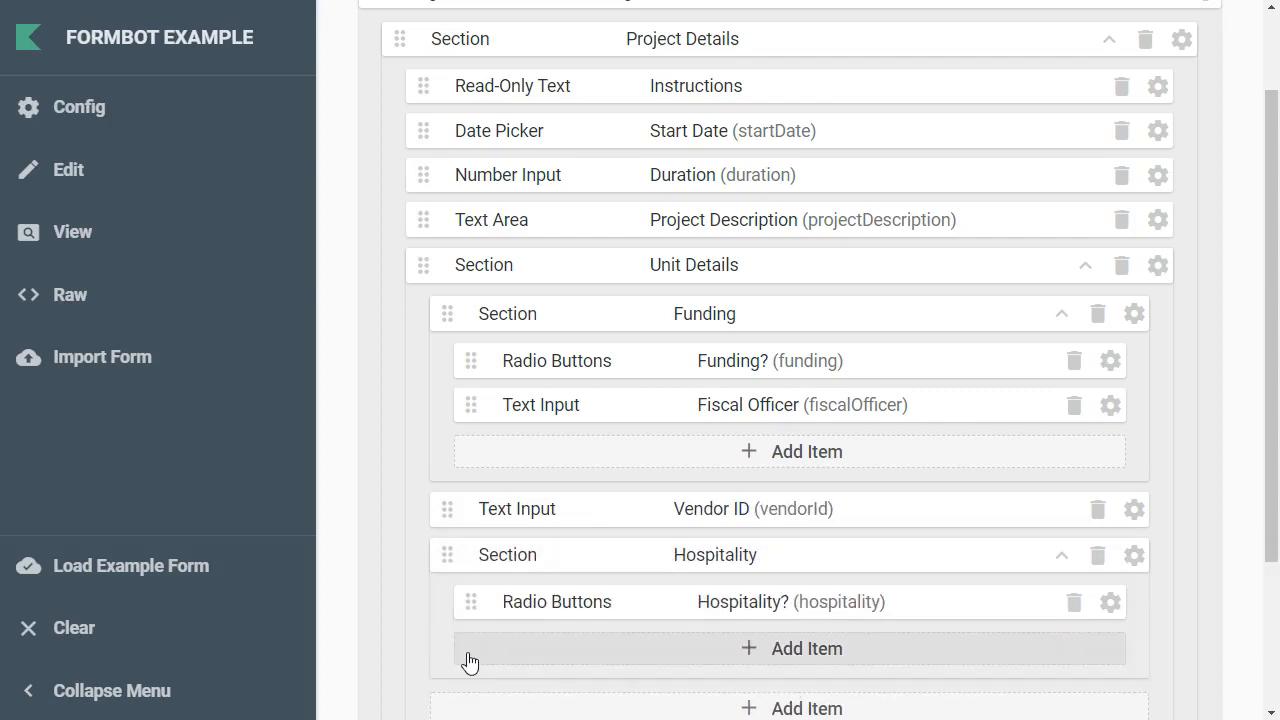
scroll(466, 660, down, 2)
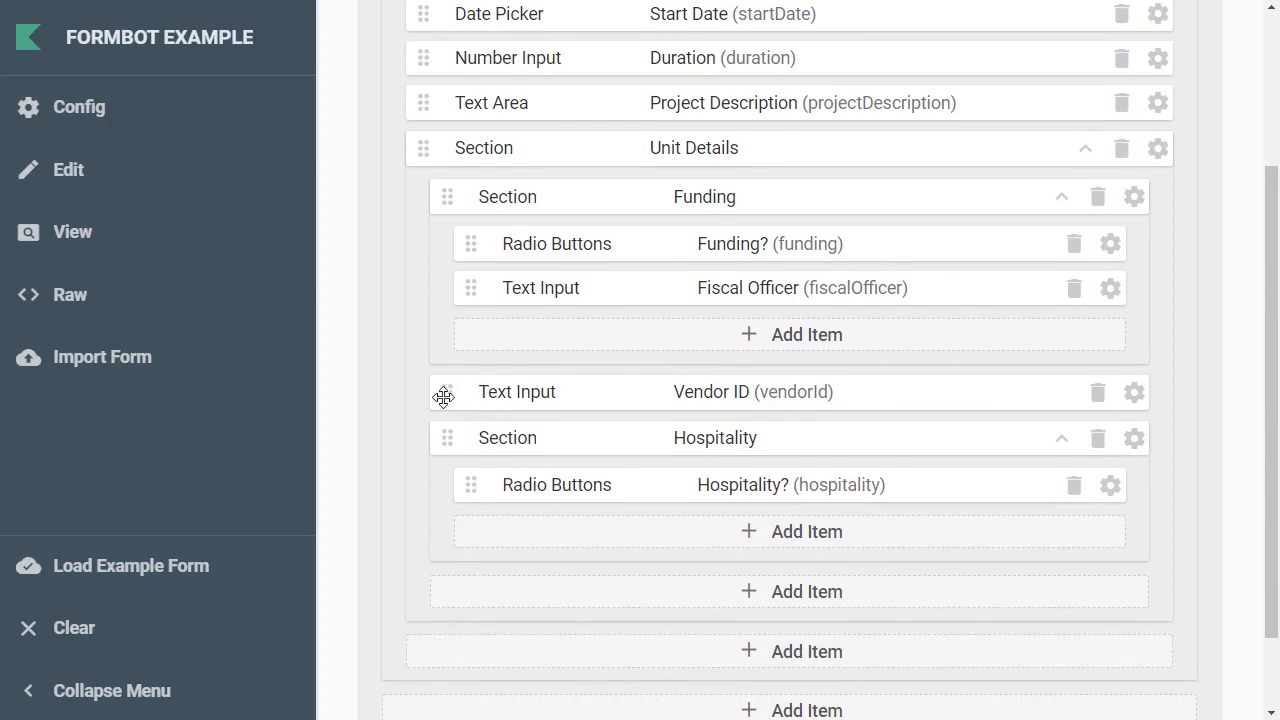
drag(443, 397, 473, 530)
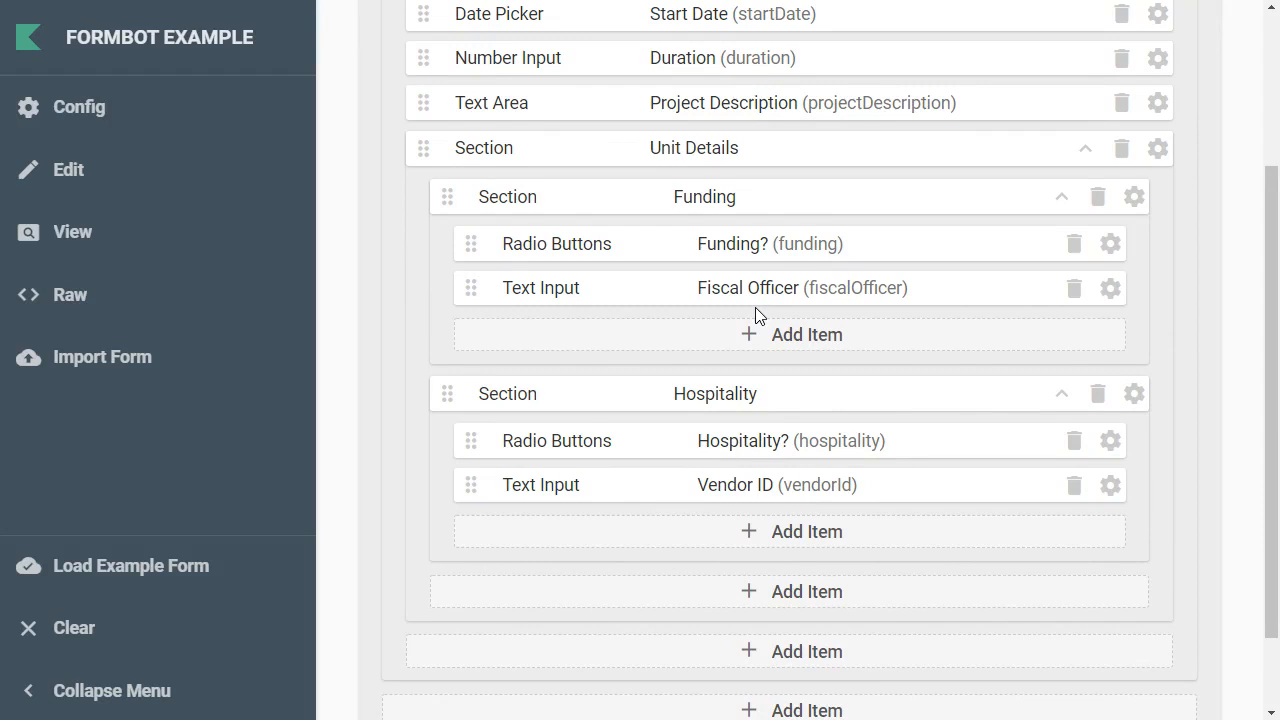
Step: Test the Unit Details layout in Edit mode by switching the unit funding answer to "Yes", "No" and back to "Yes"
click(81, 180)
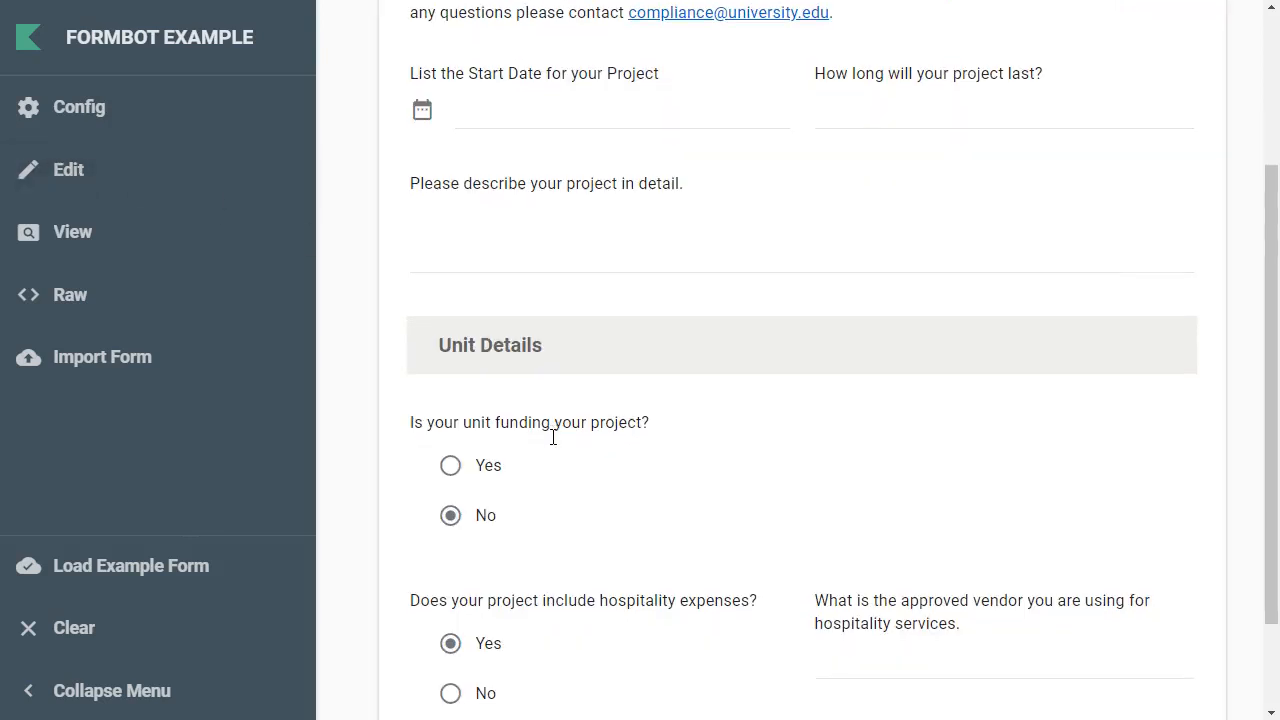
scroll(553, 437, down, 2)
click(470, 340)
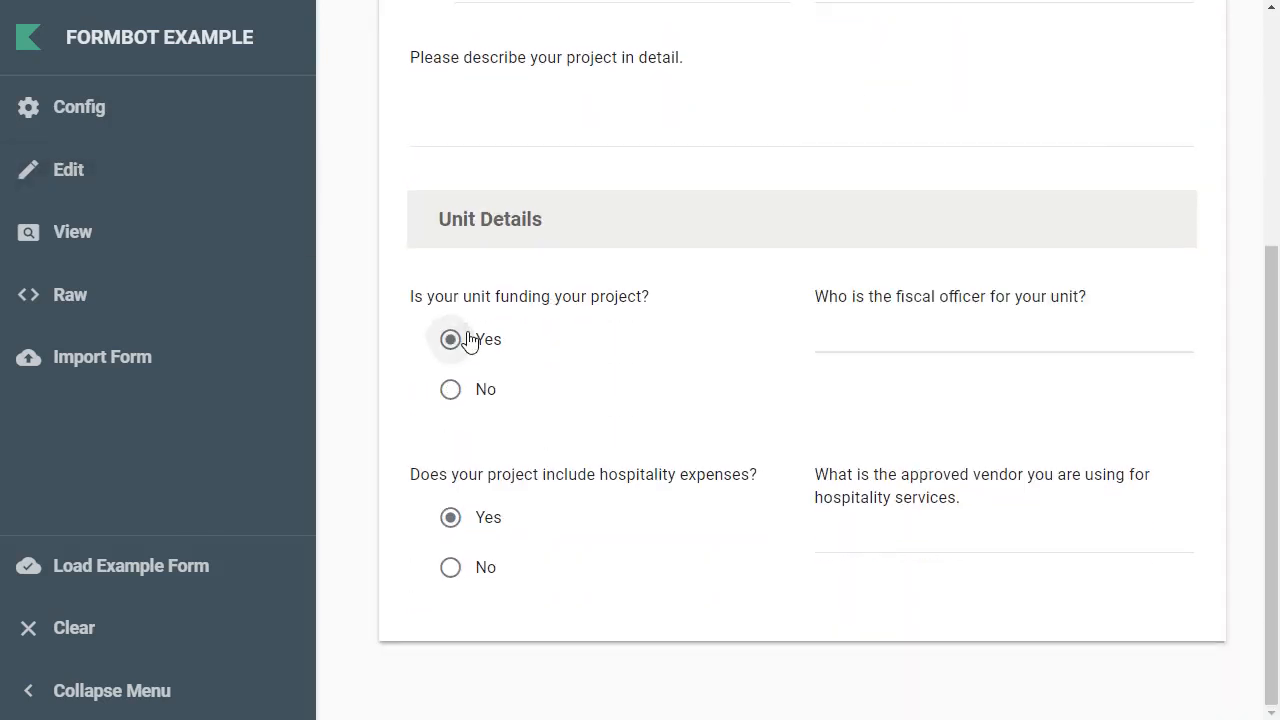
click(468, 392)
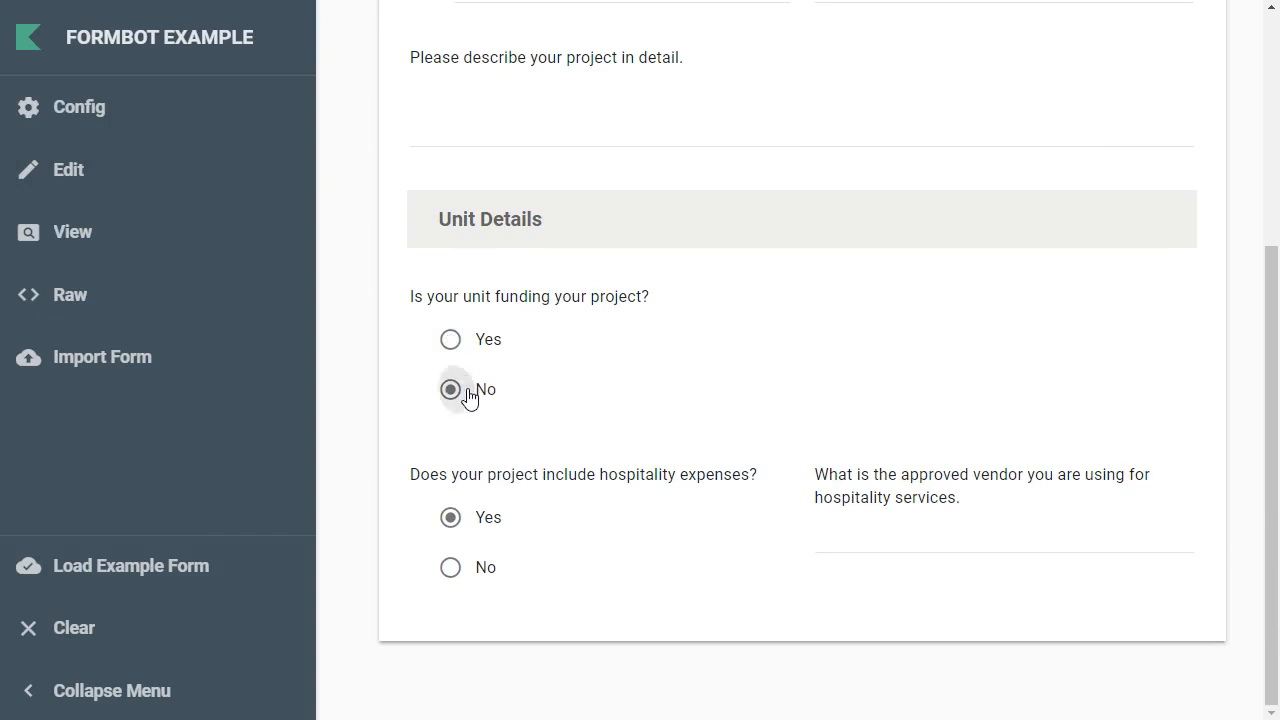
click(469, 355)
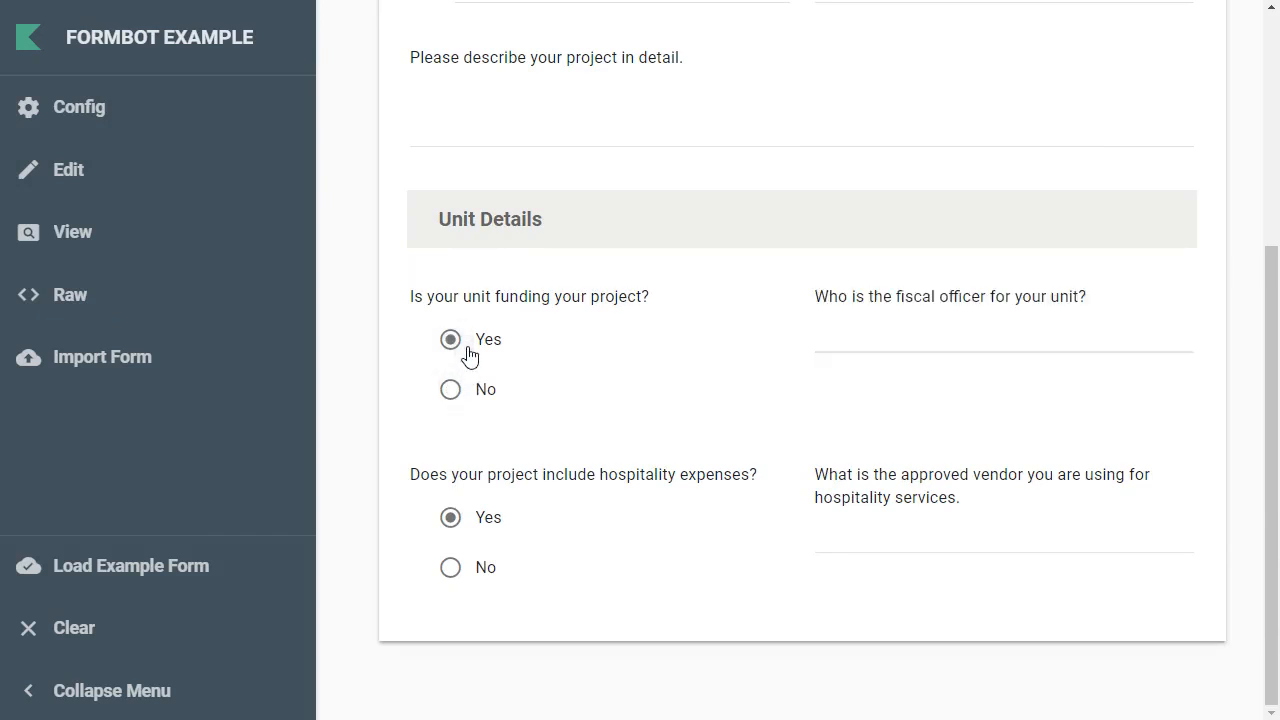